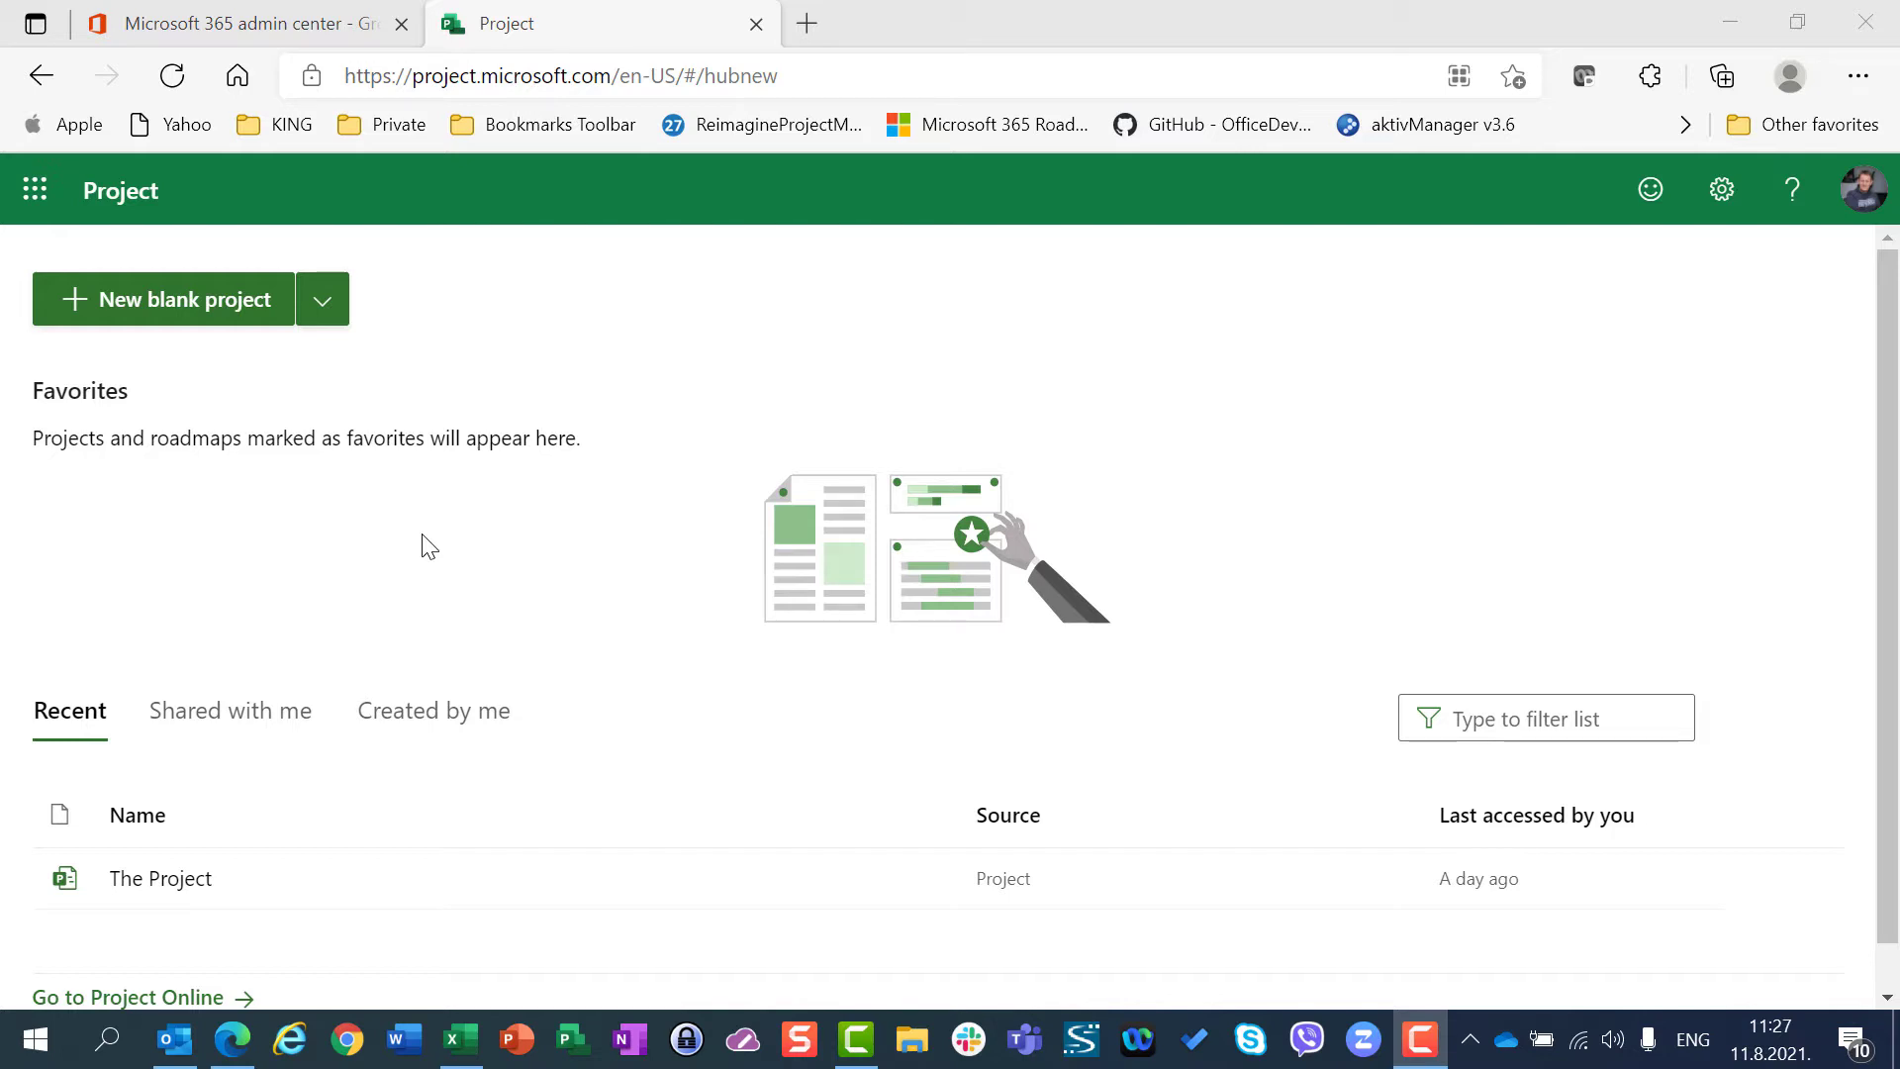
Create a new blank project, retitle it 'Project 1', and close its details panel.
left_click(150, 314)
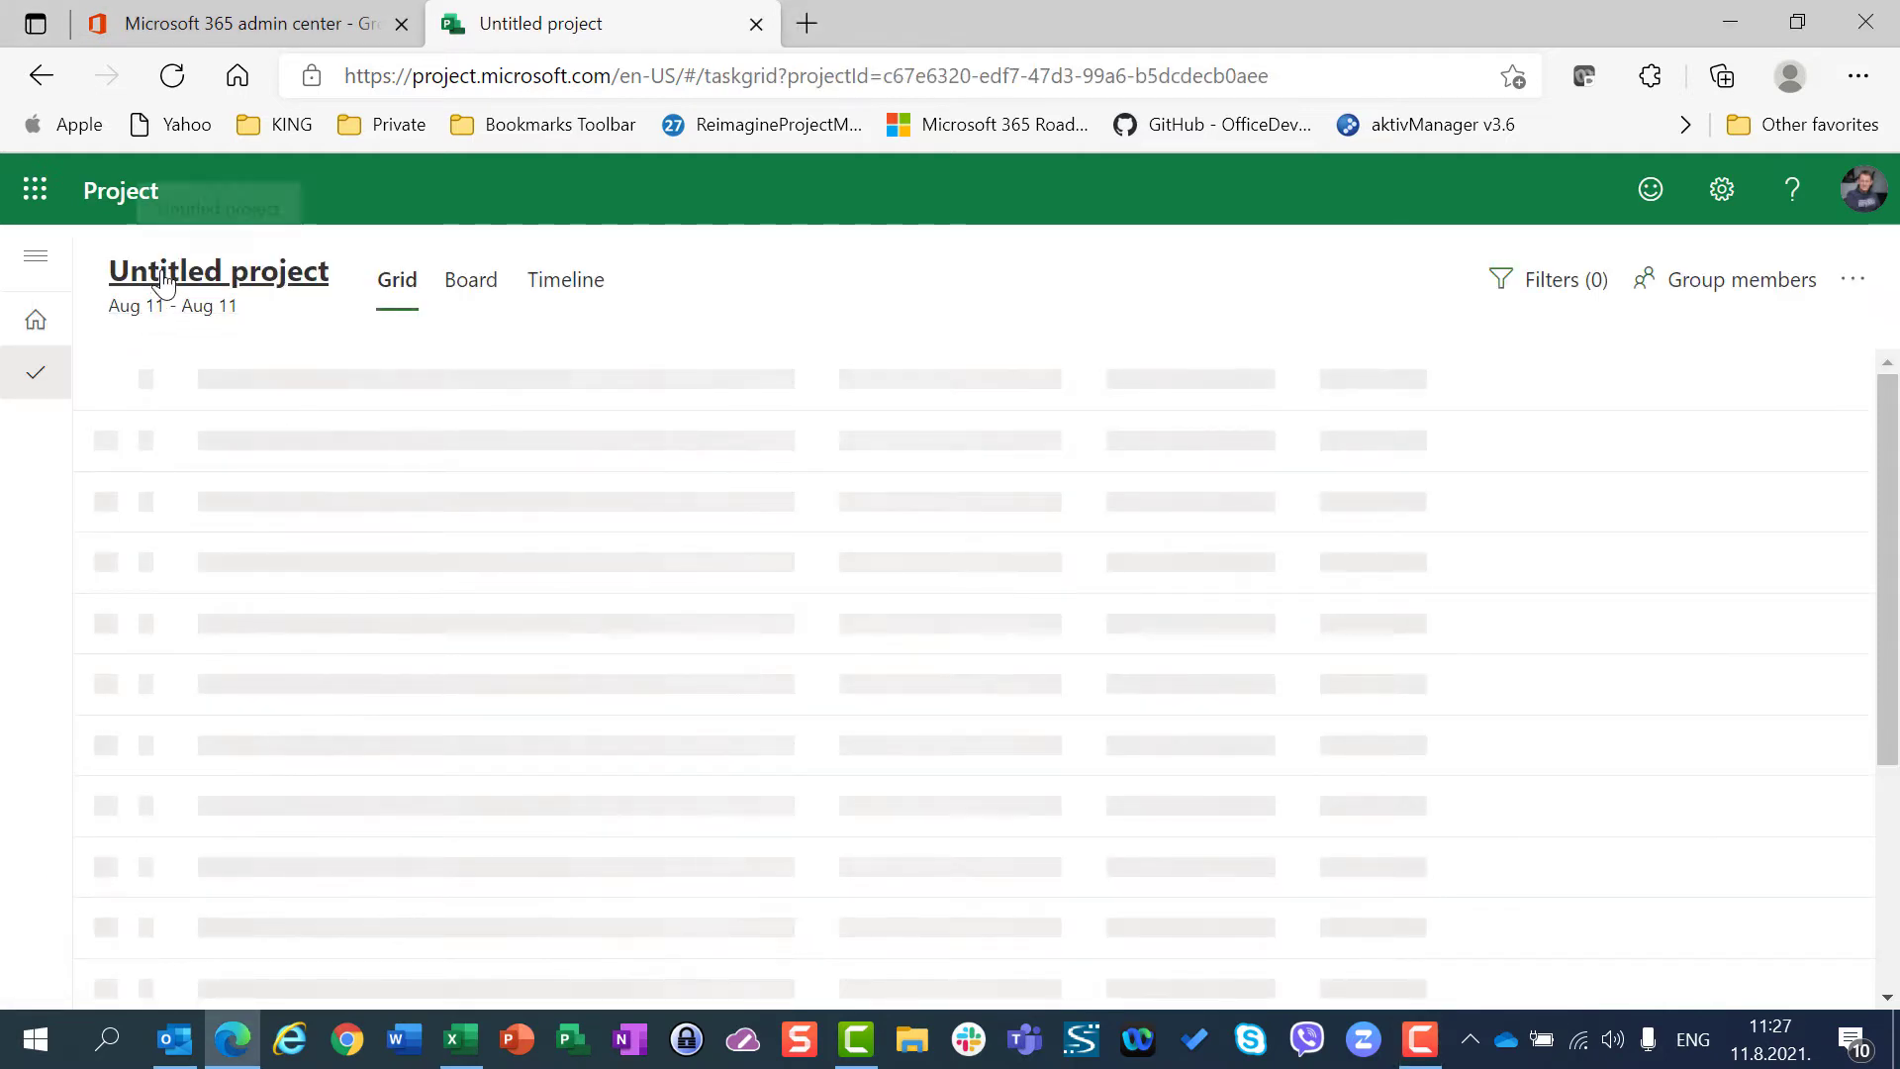
left_click(163, 282)
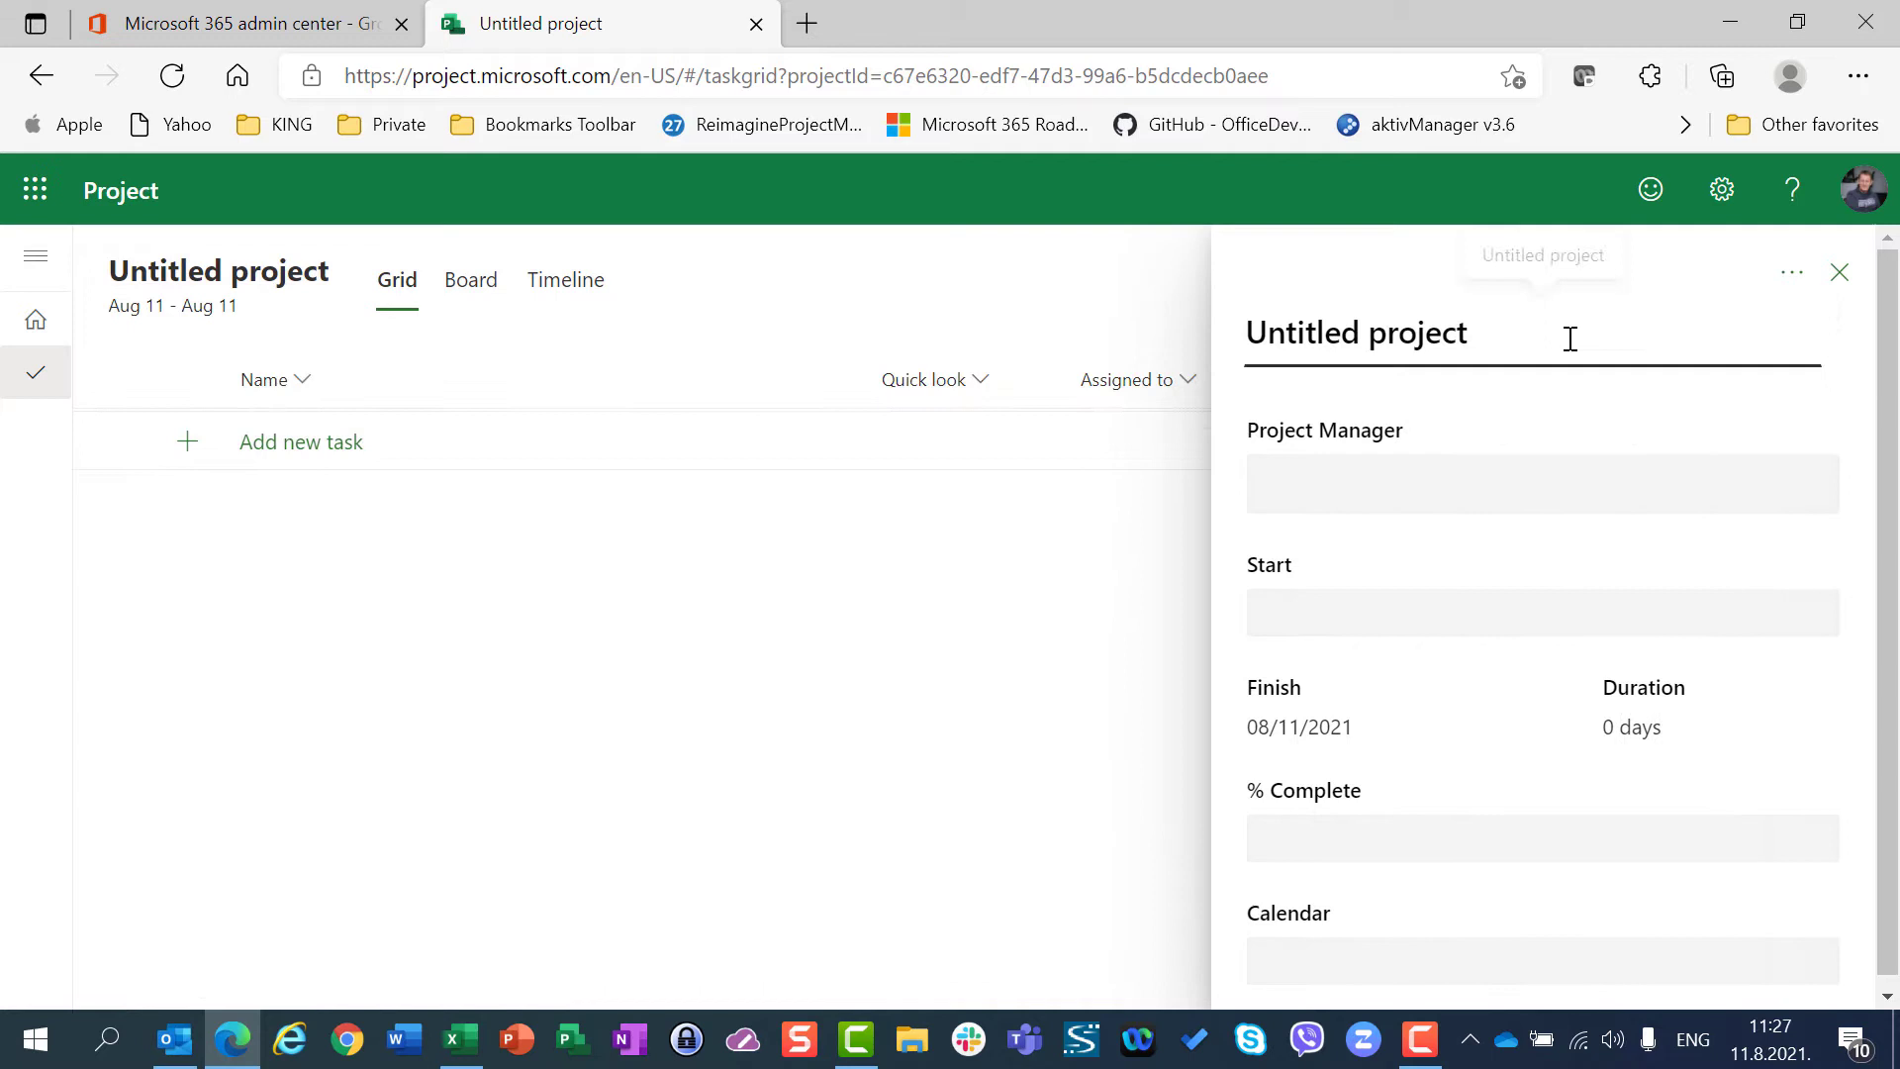
left_click_drag(1569, 339, 1137, 362)
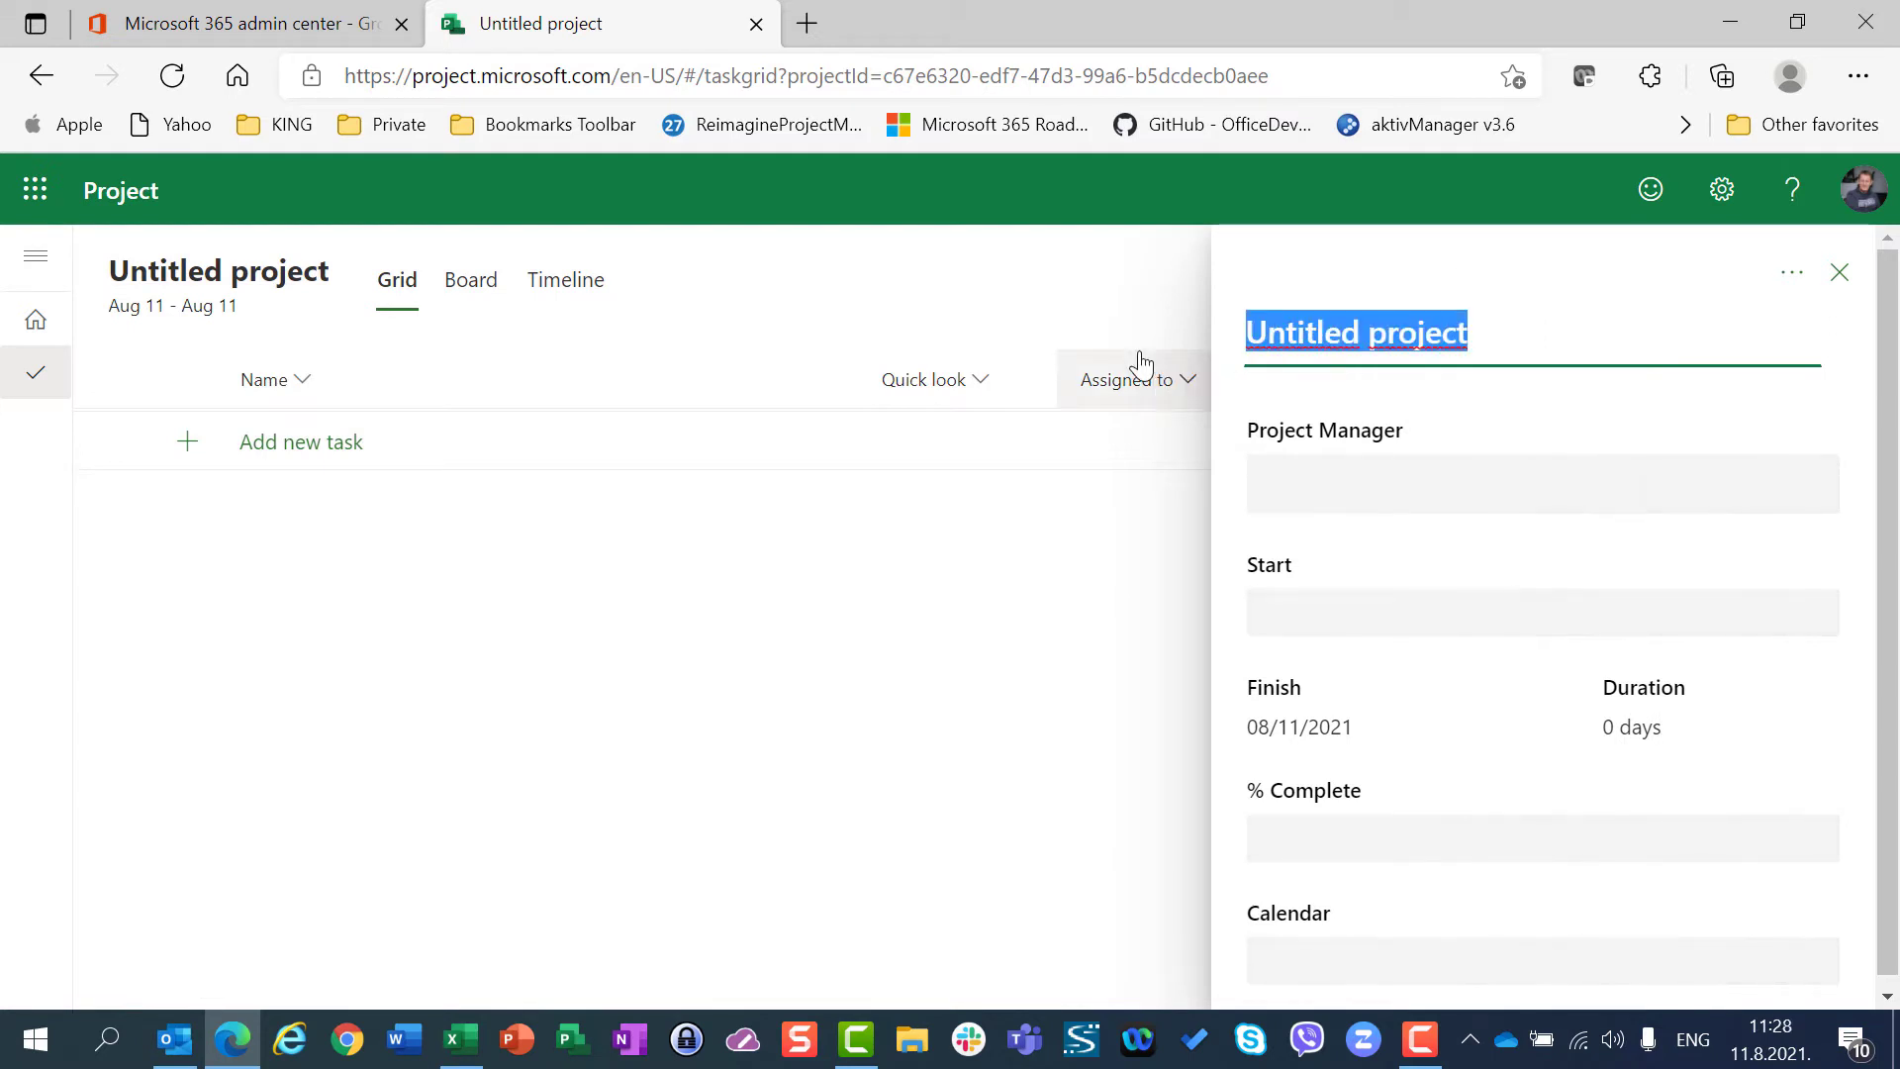
type("Proj")
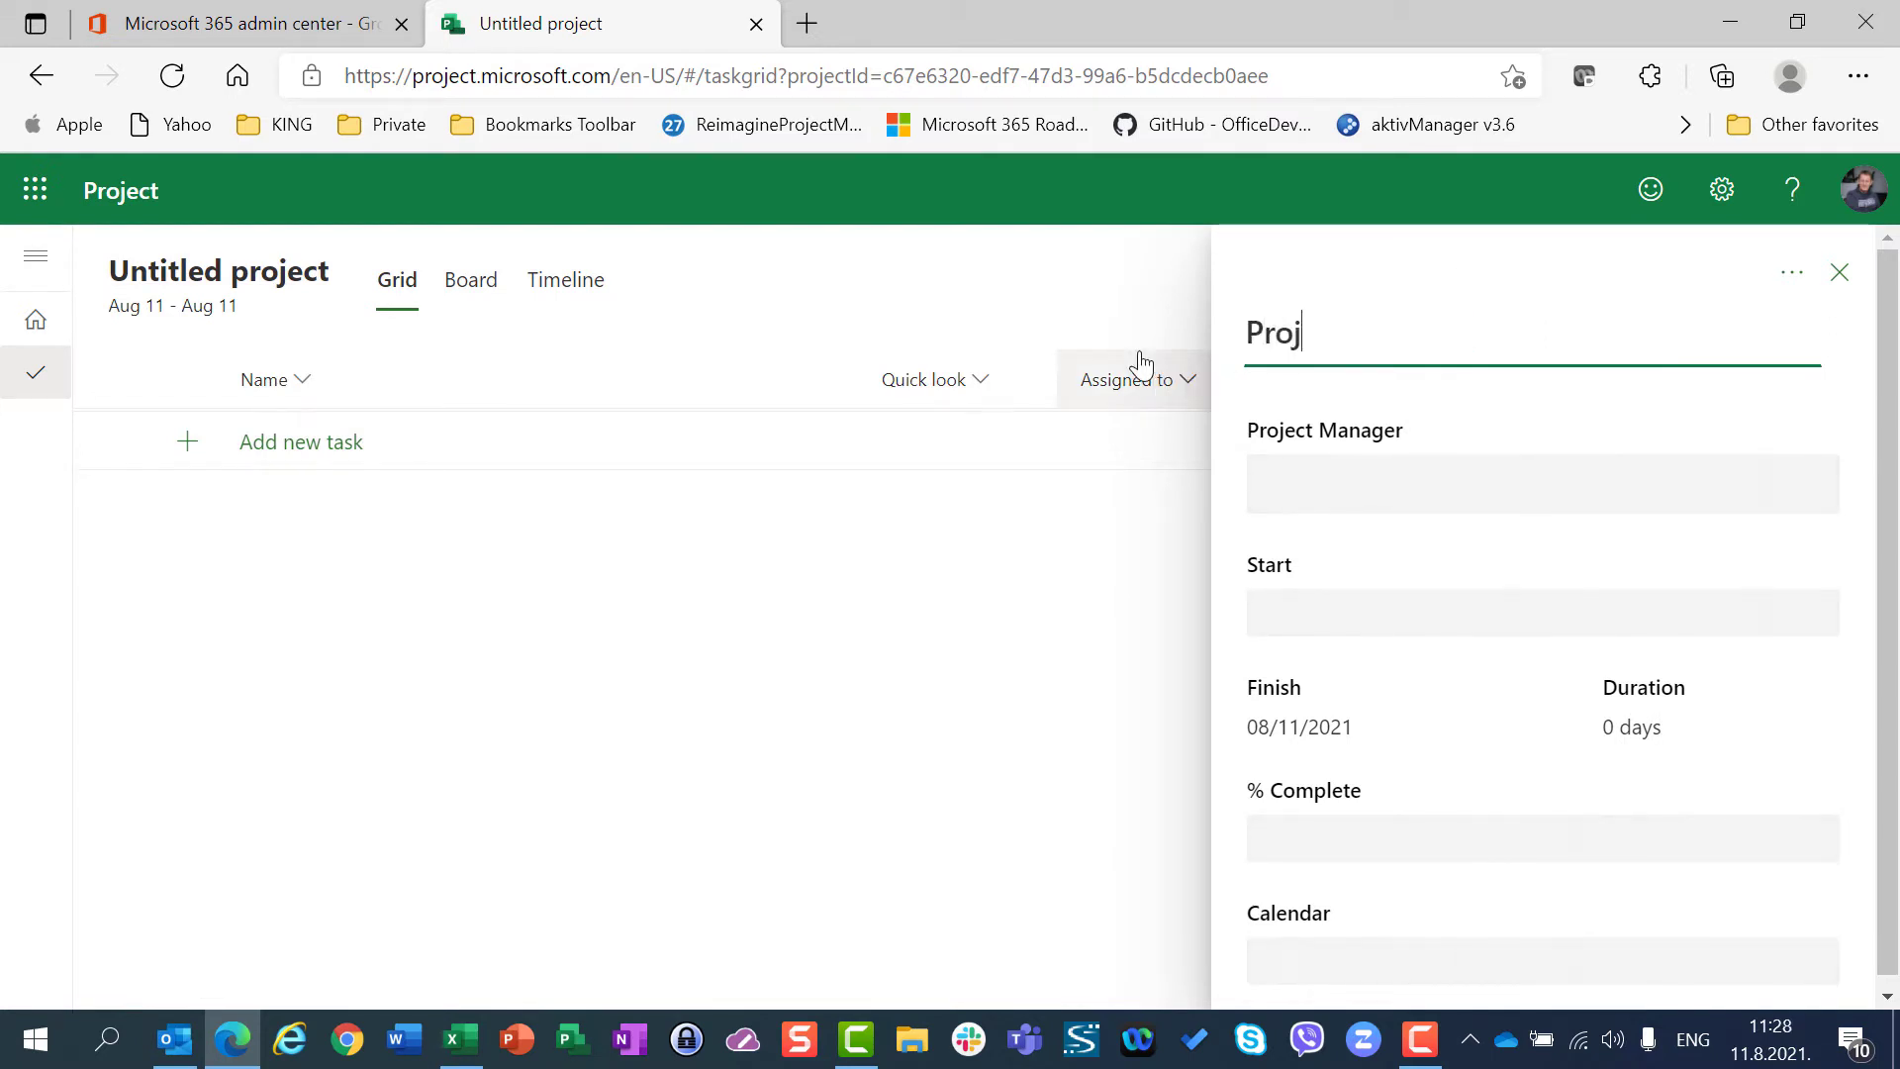
type("ect 1")
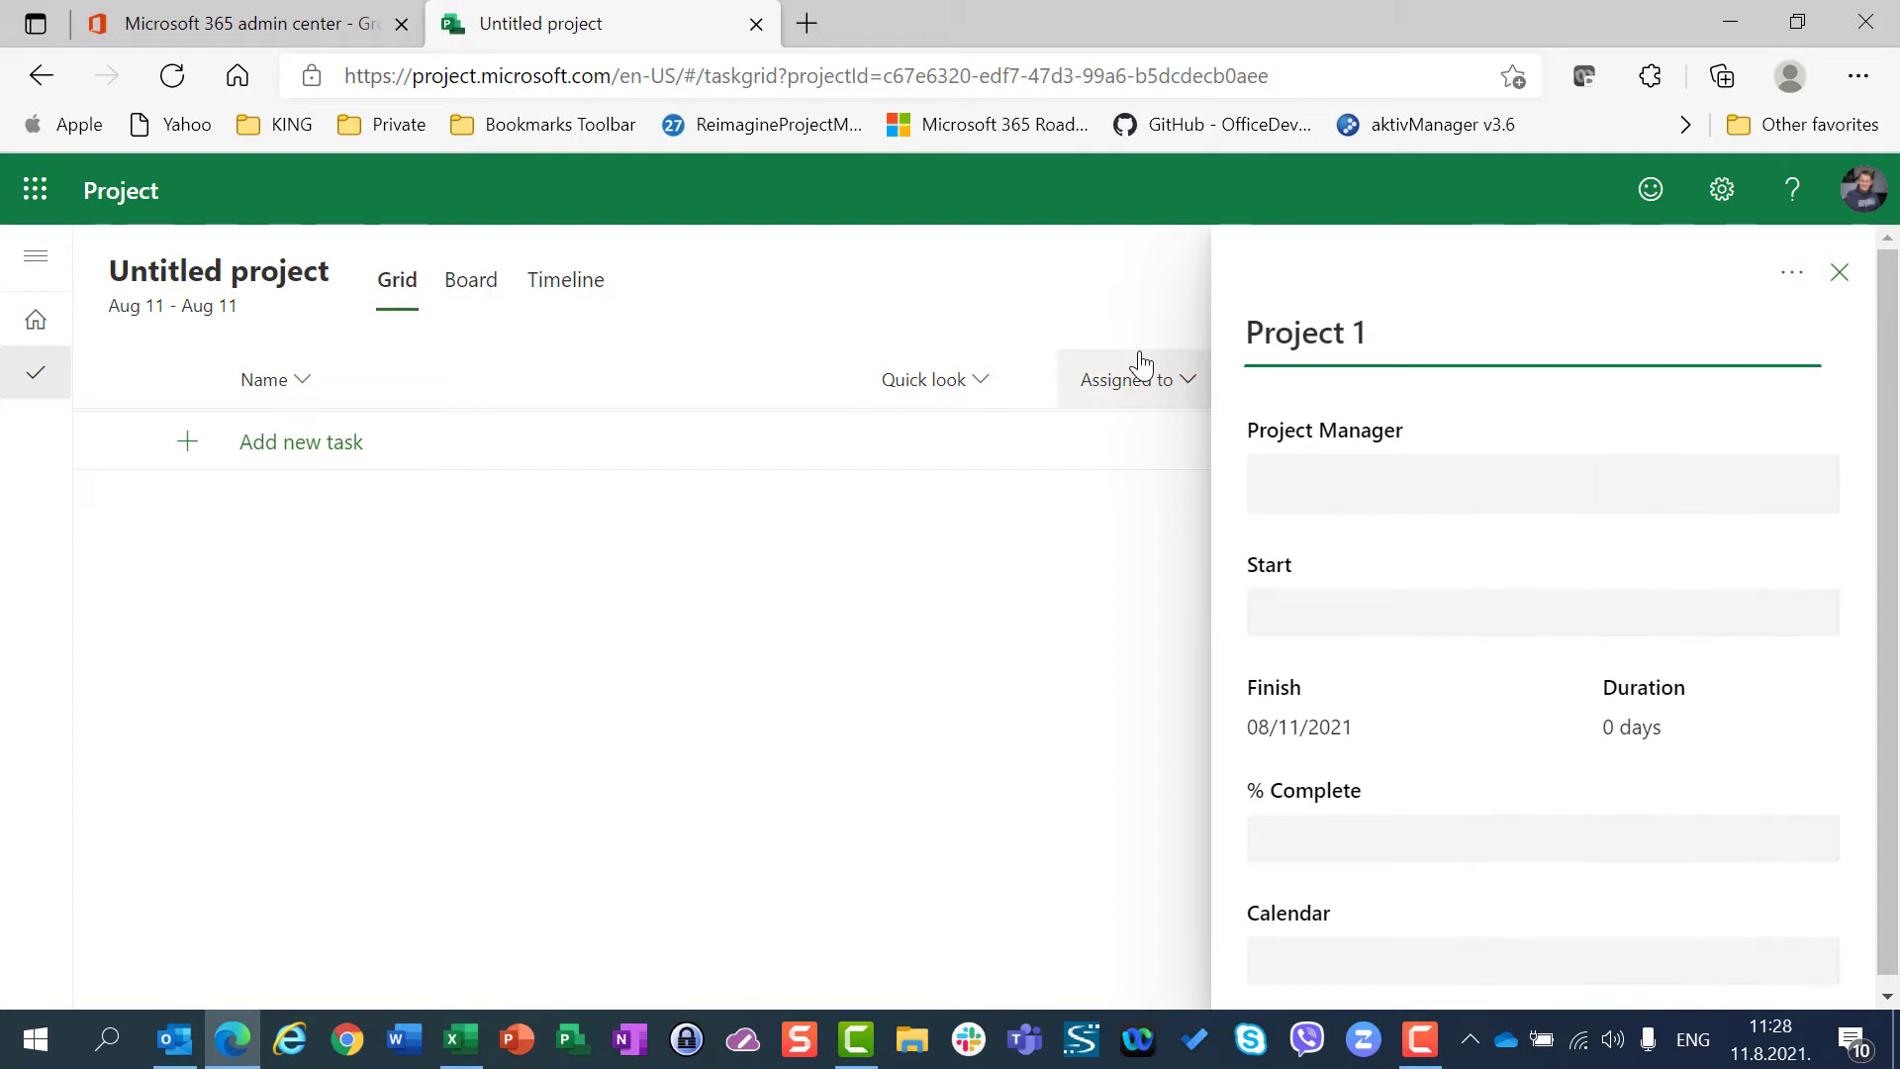
left_click(959, 805)
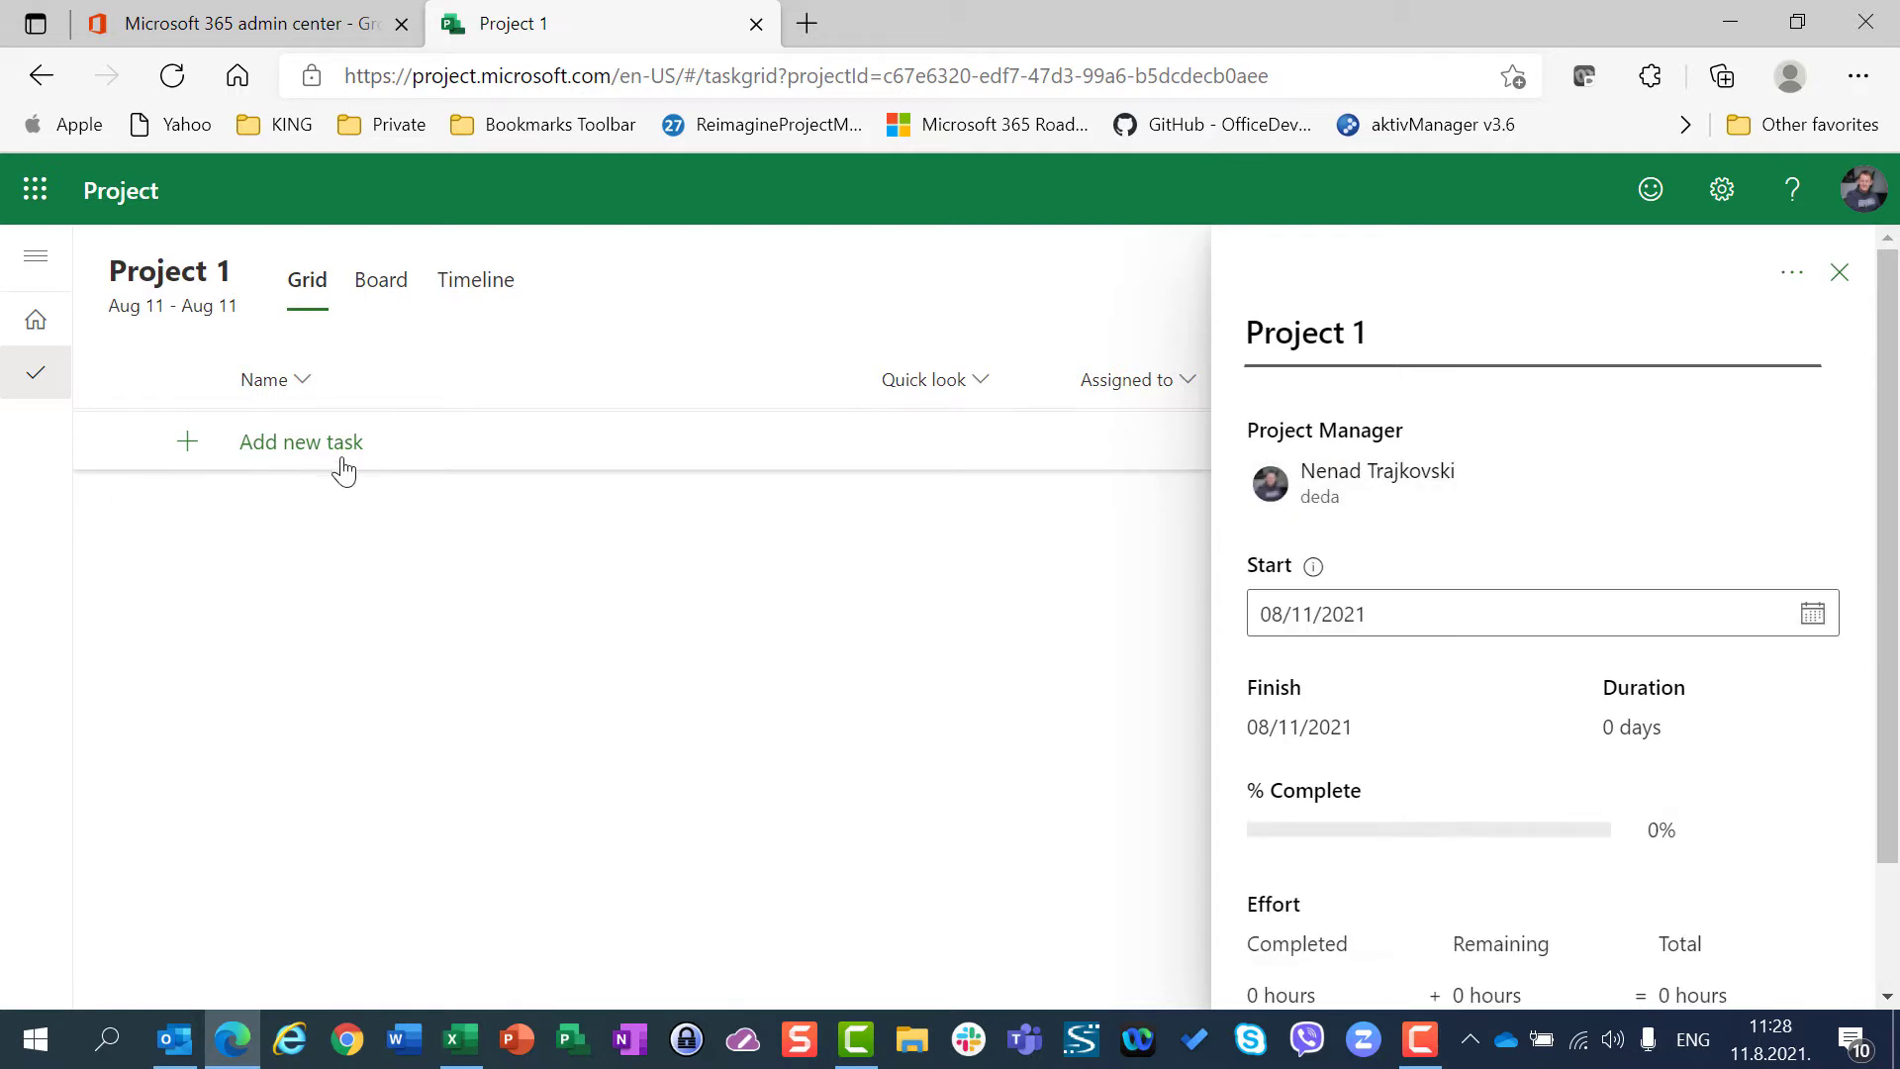
left_click(1840, 273)
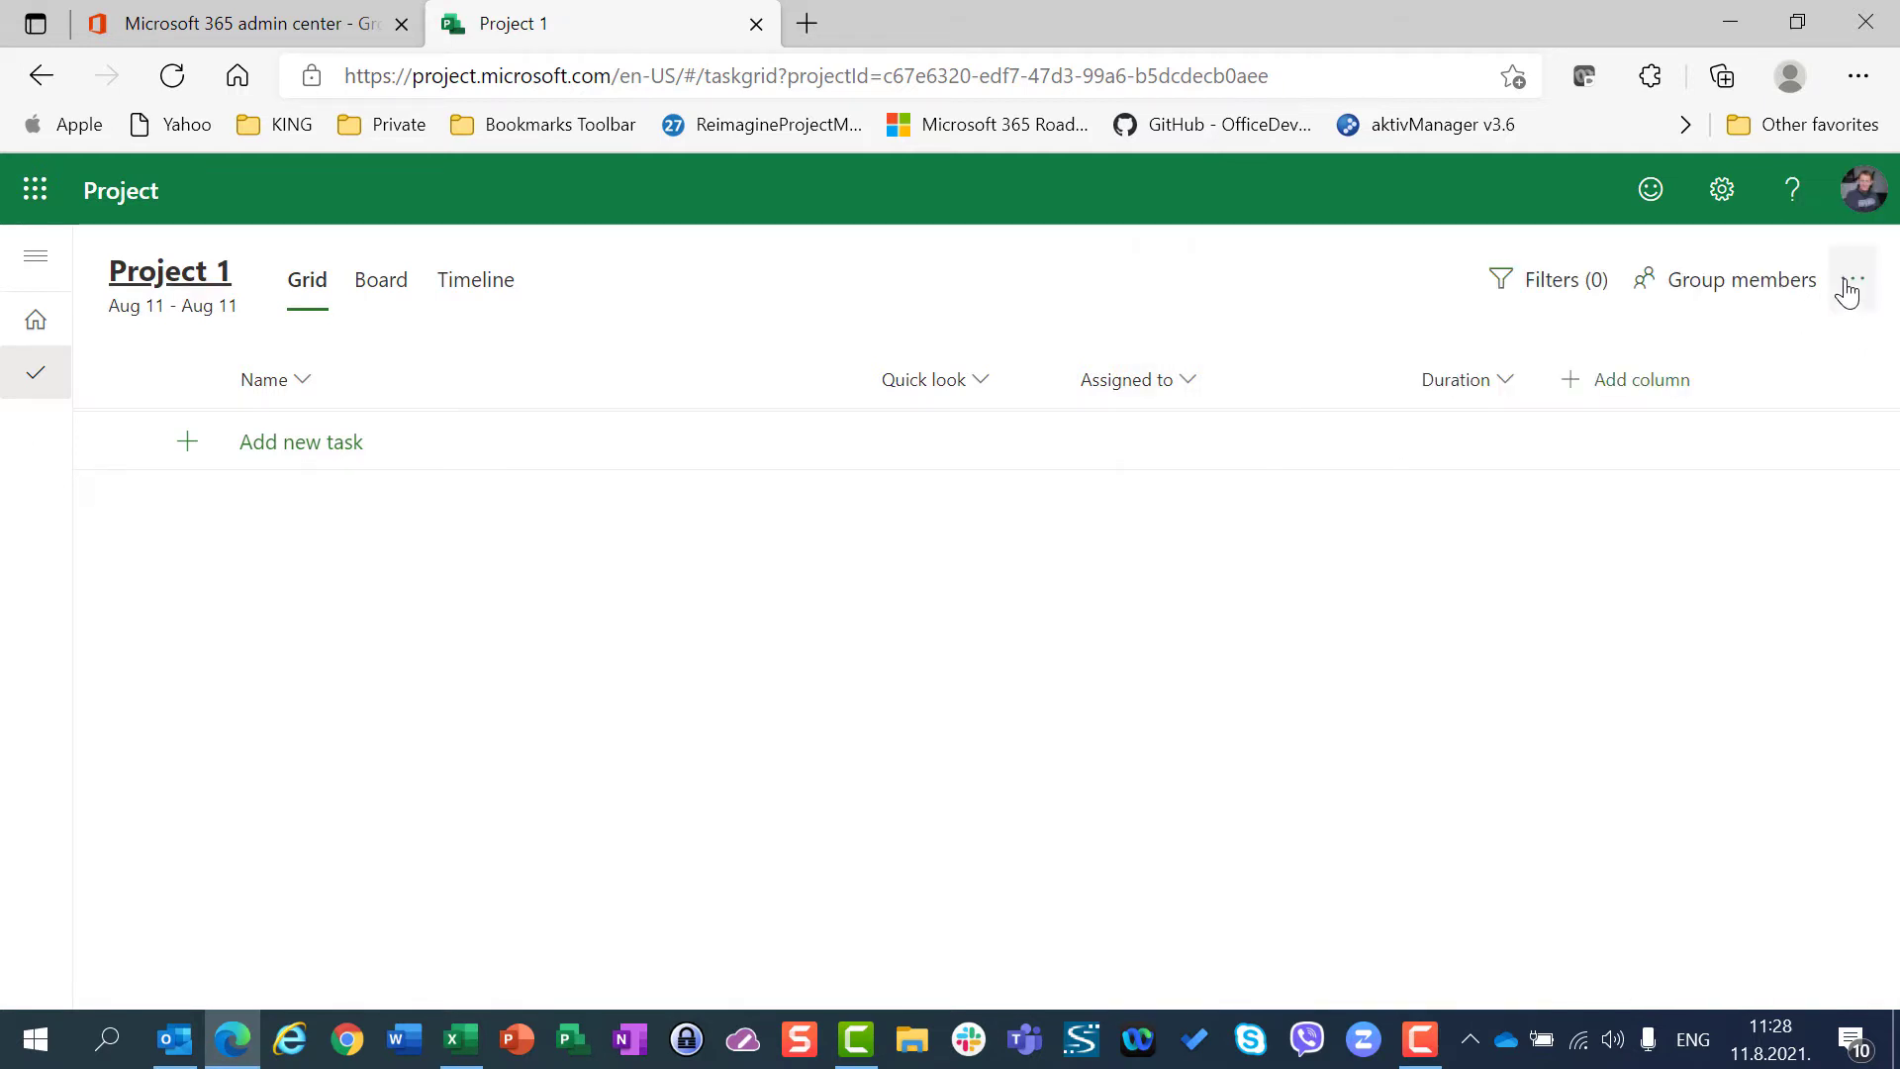
Add a task named 'a' to the Project 1 grid.
left_click(393, 445)
type("a")
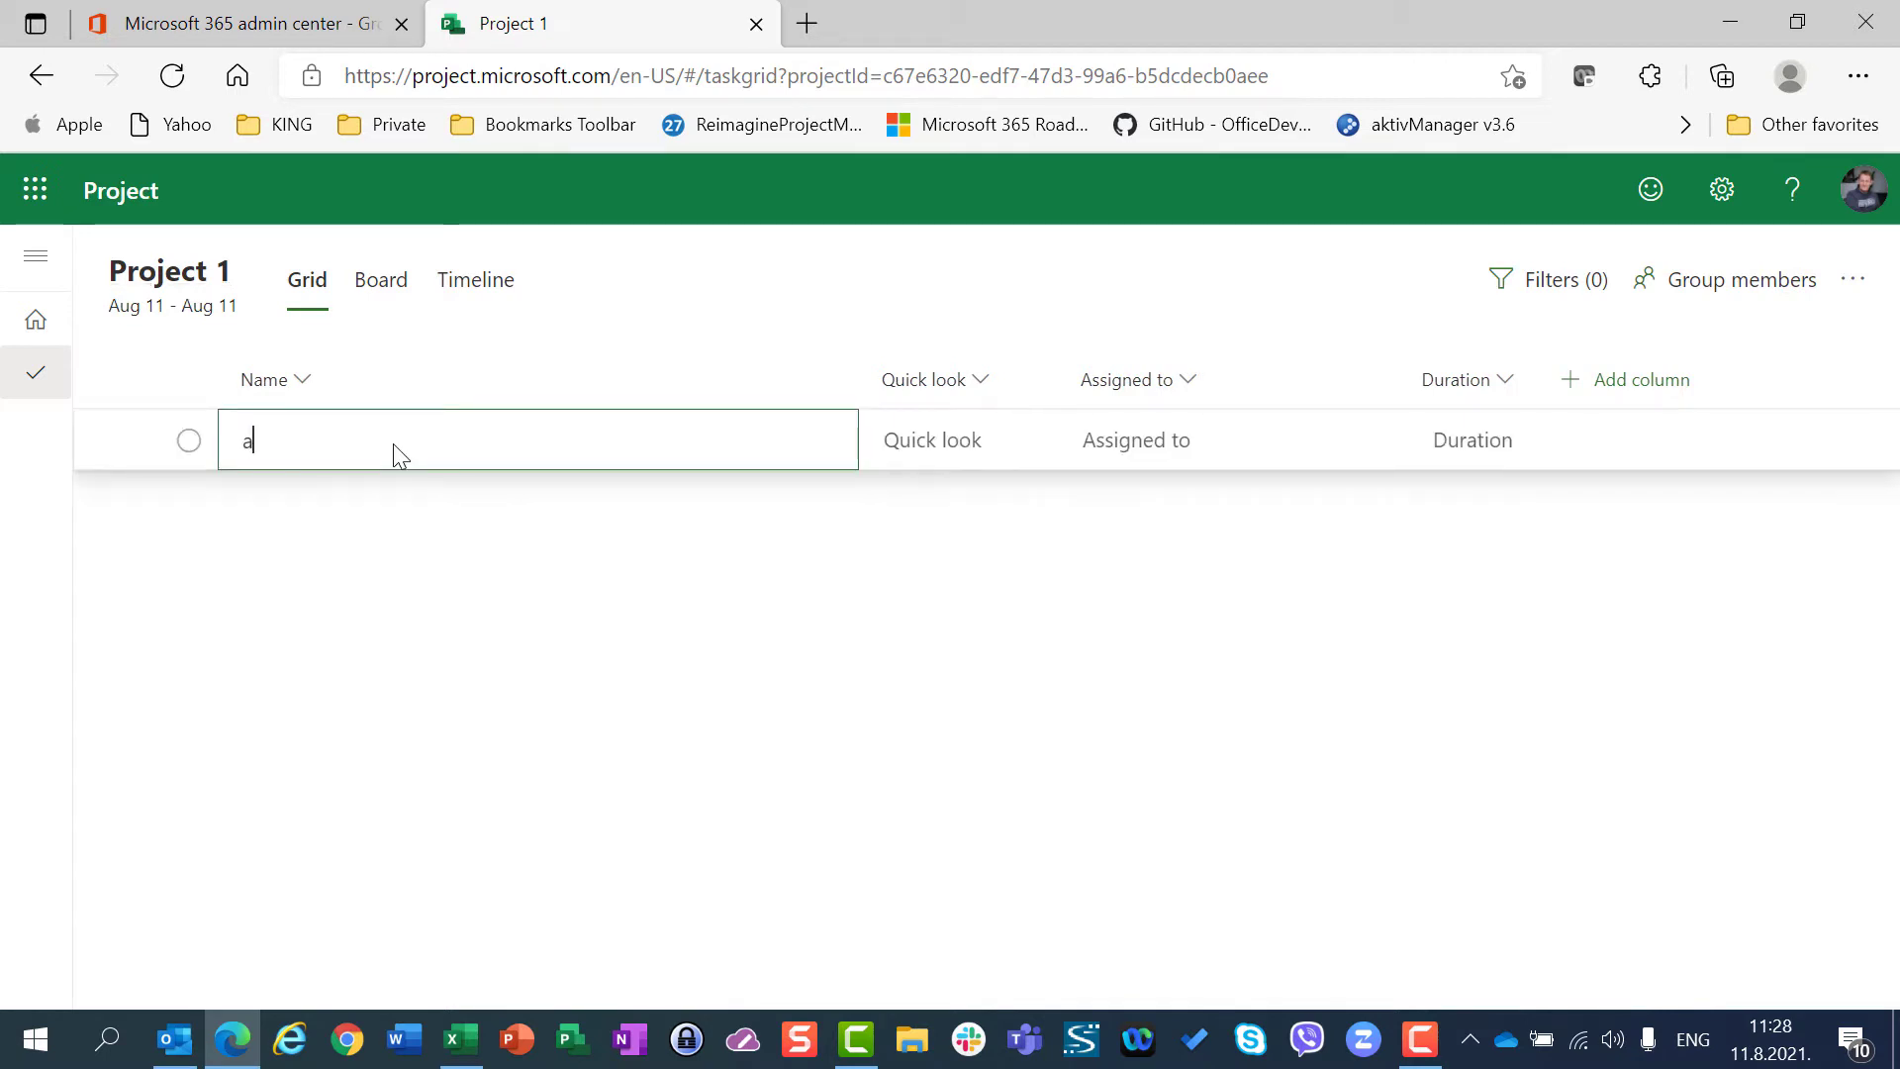
key("Return")
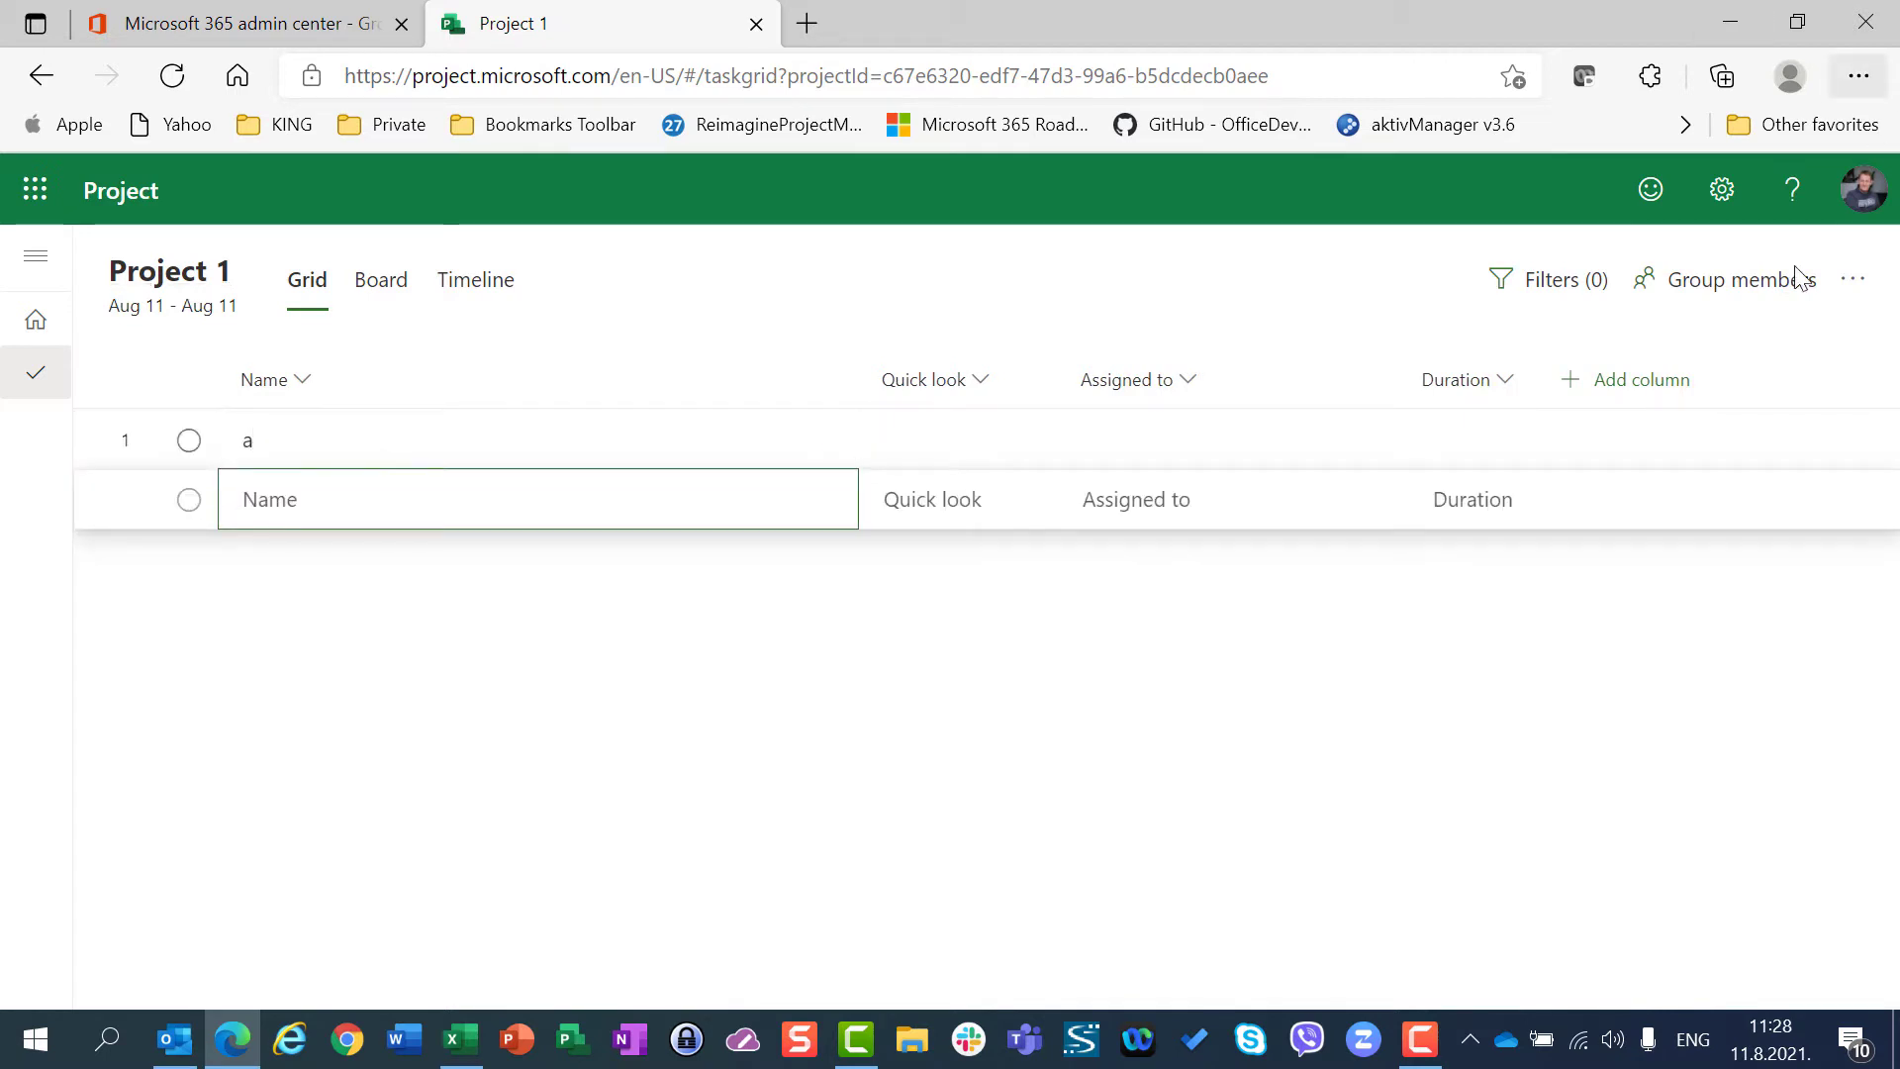
Open Group members and view the existing groups available to join.
left_click(1722, 297)
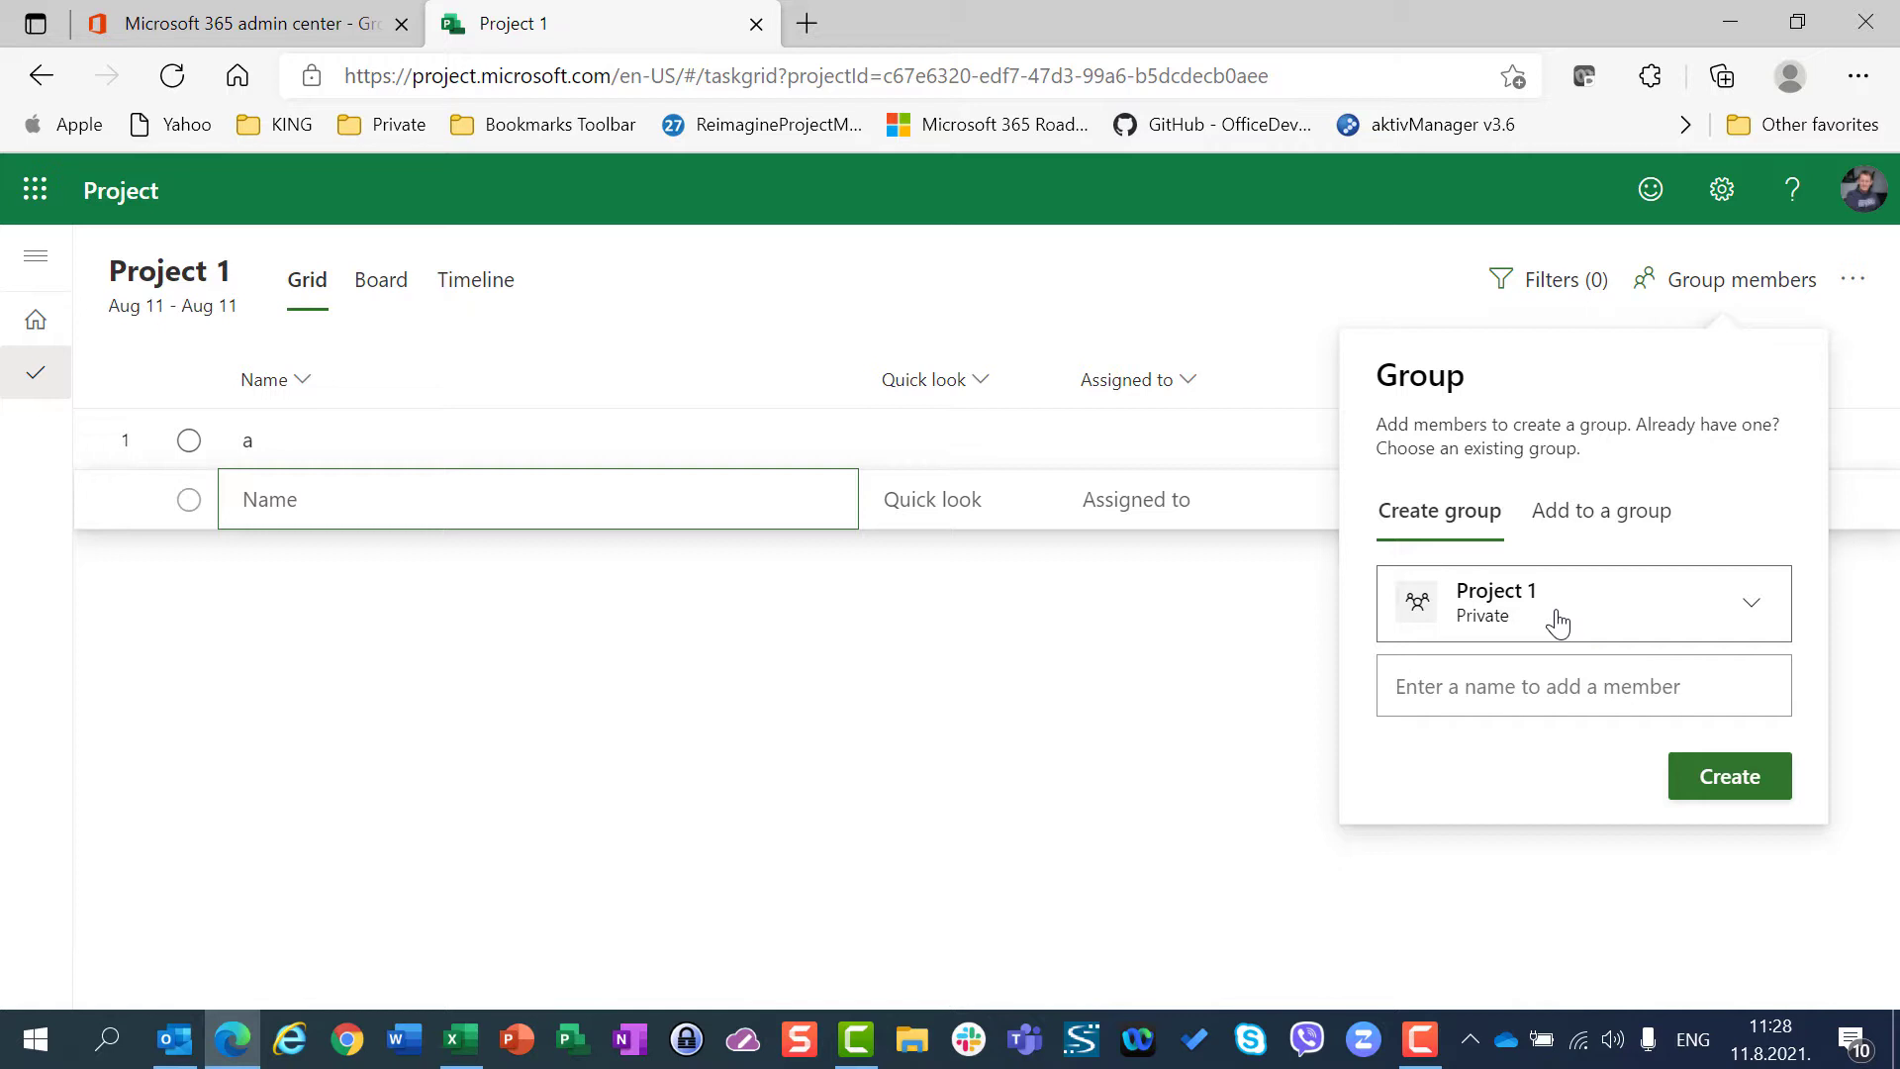
left_click(1560, 510)
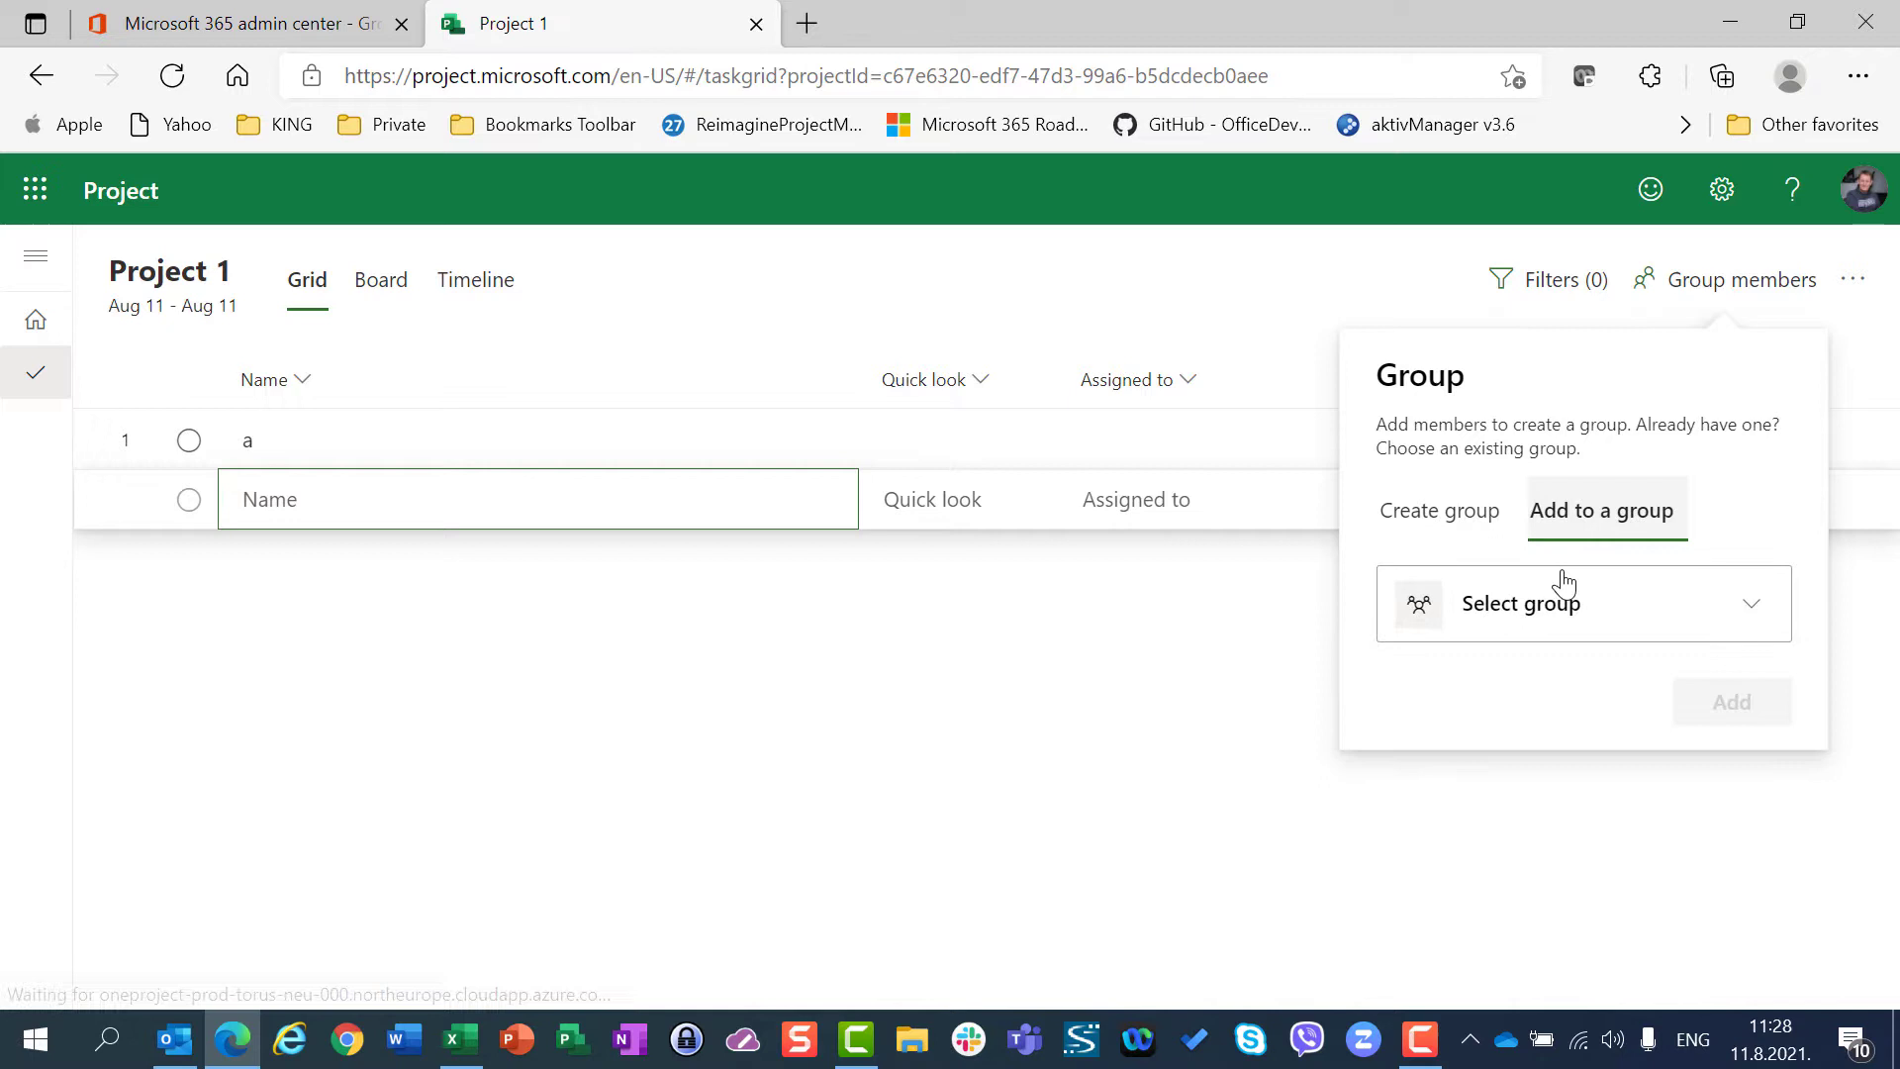
left_click(1560, 631)
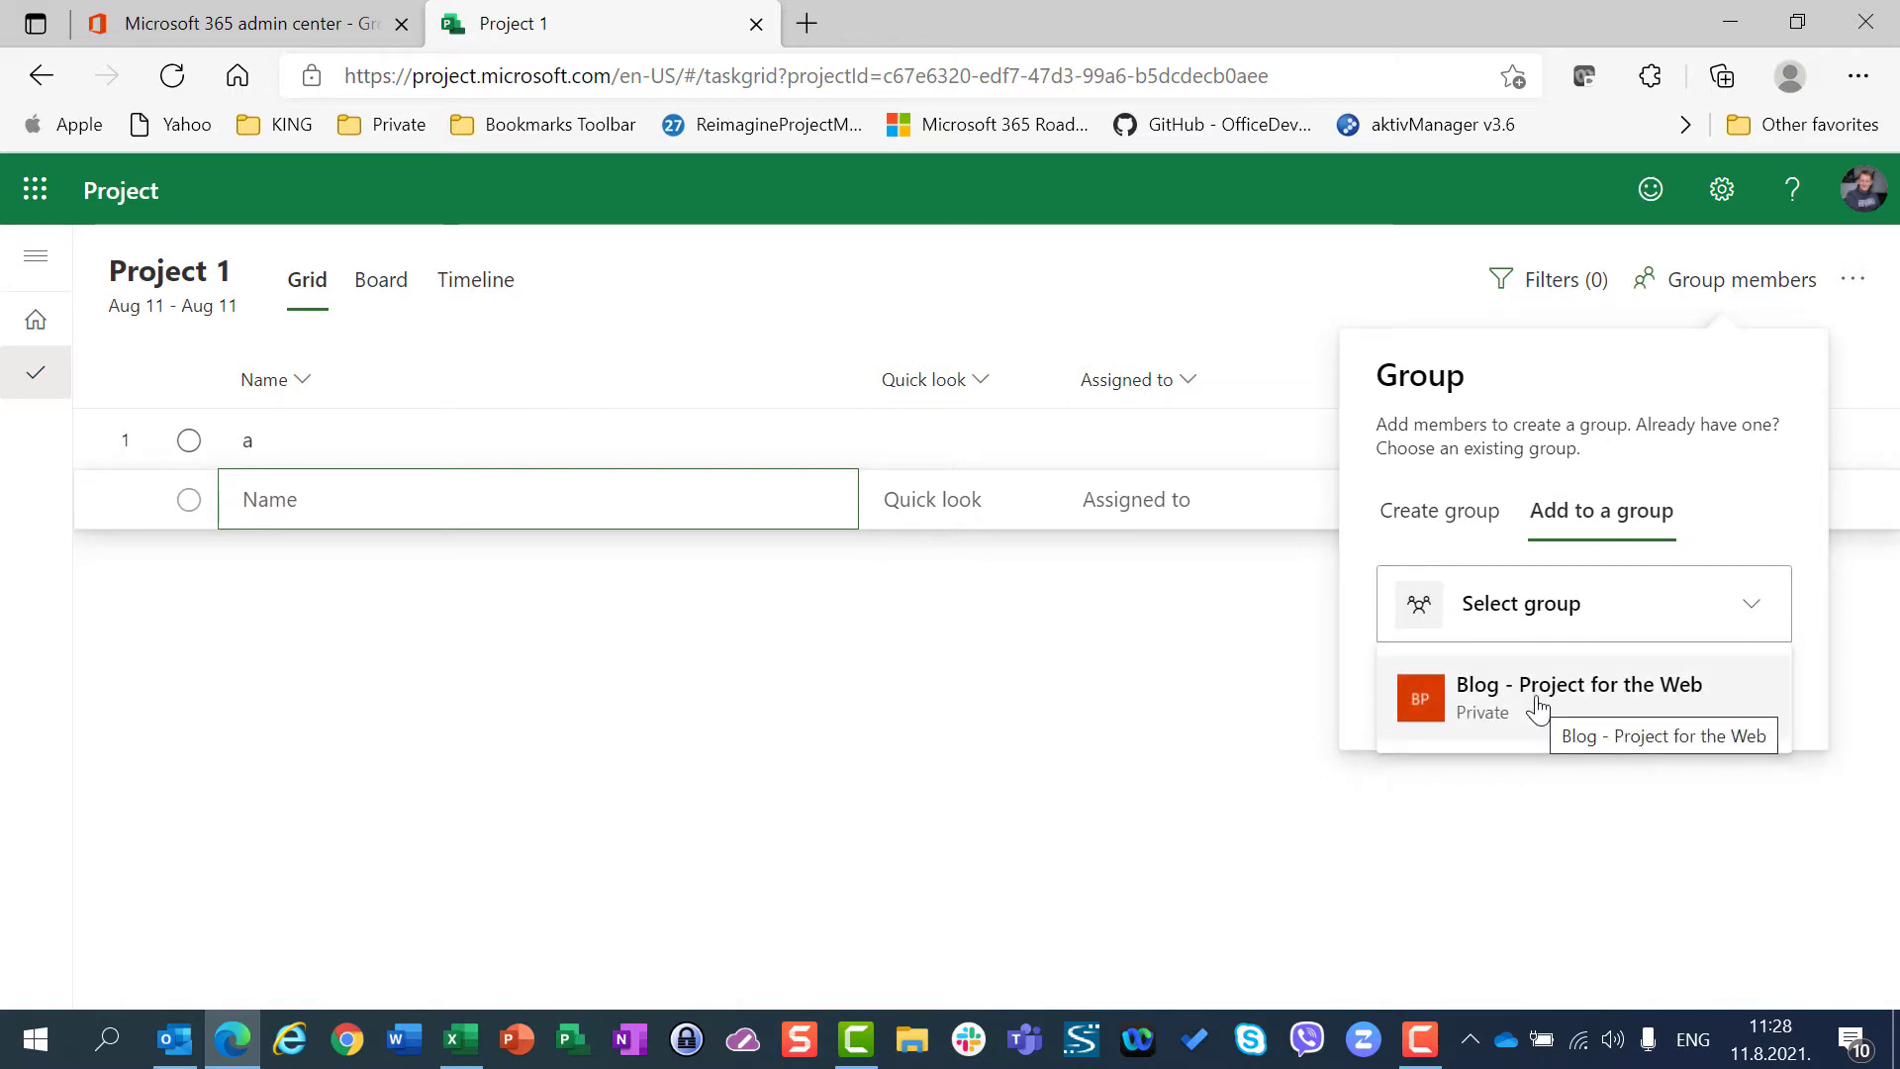
Create a new Project 1 group, adding two people found by typing their names.
left_click(1397, 506)
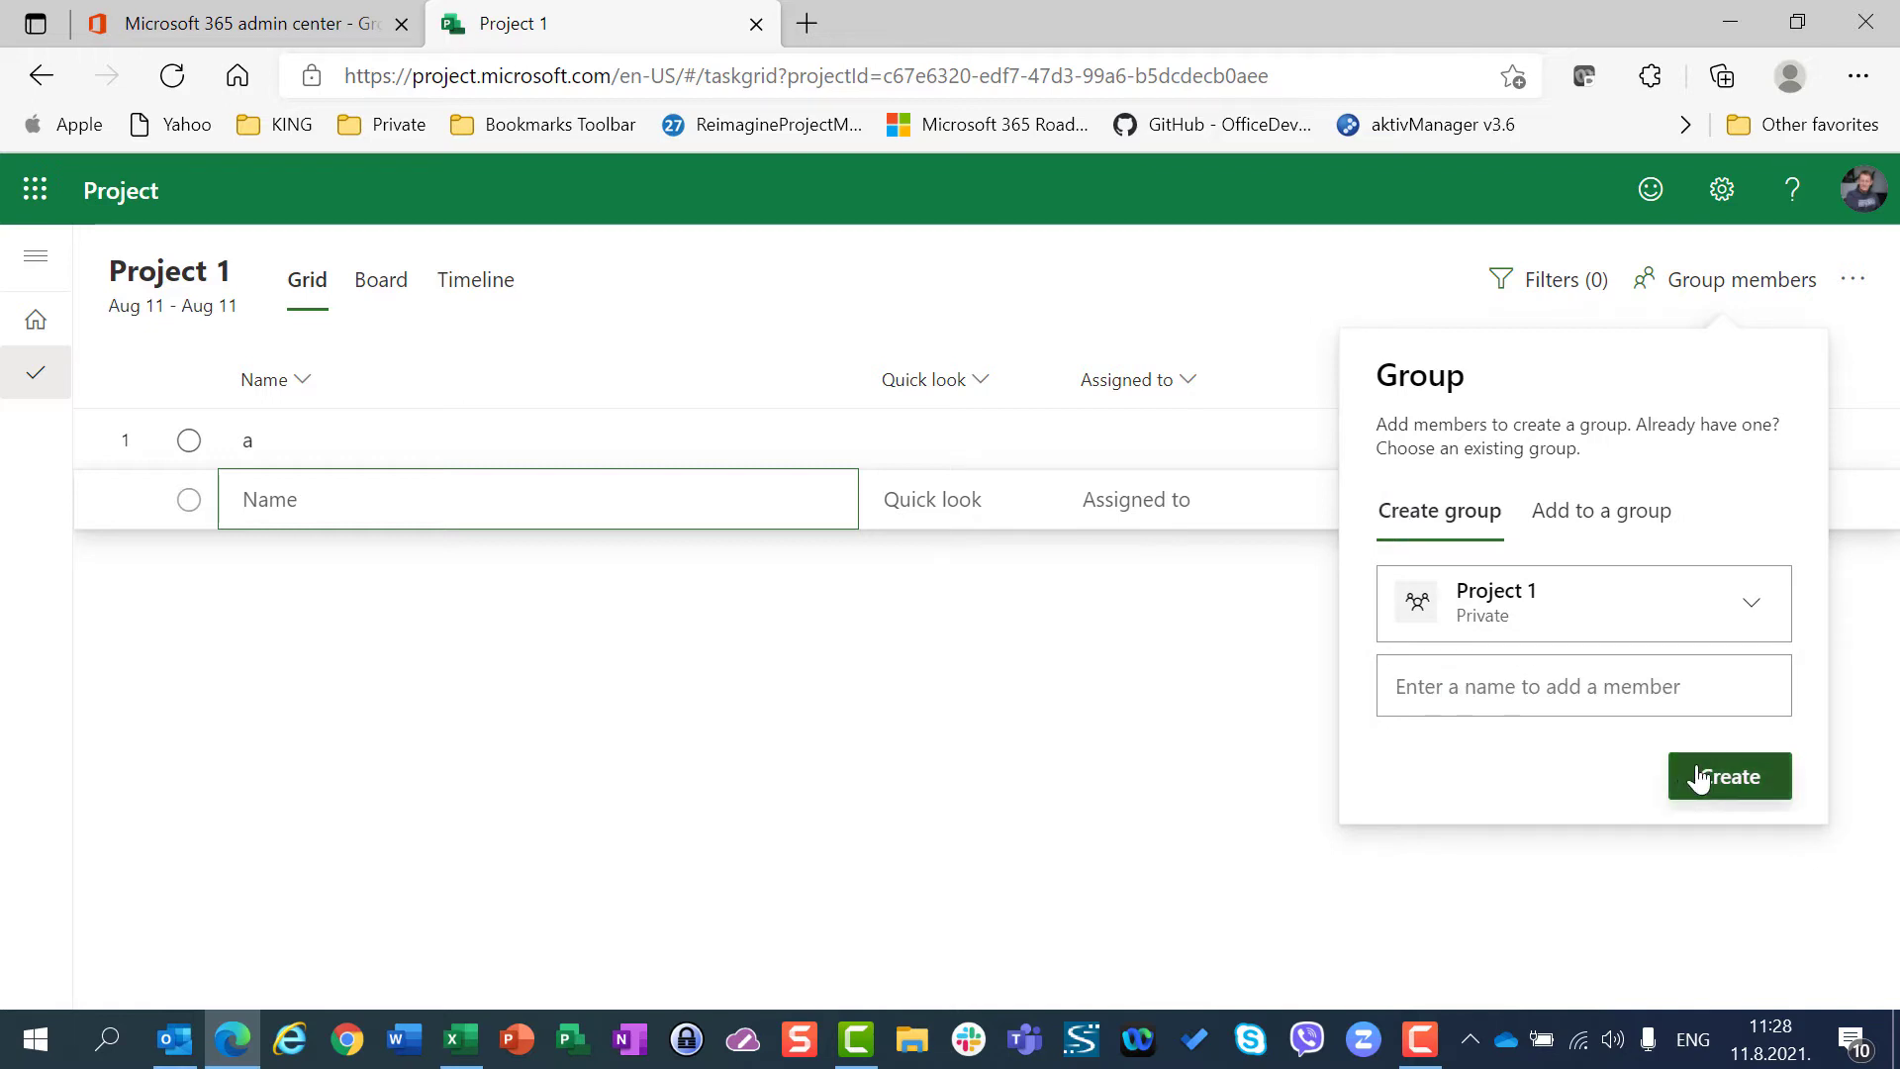
left_click(1457, 683)
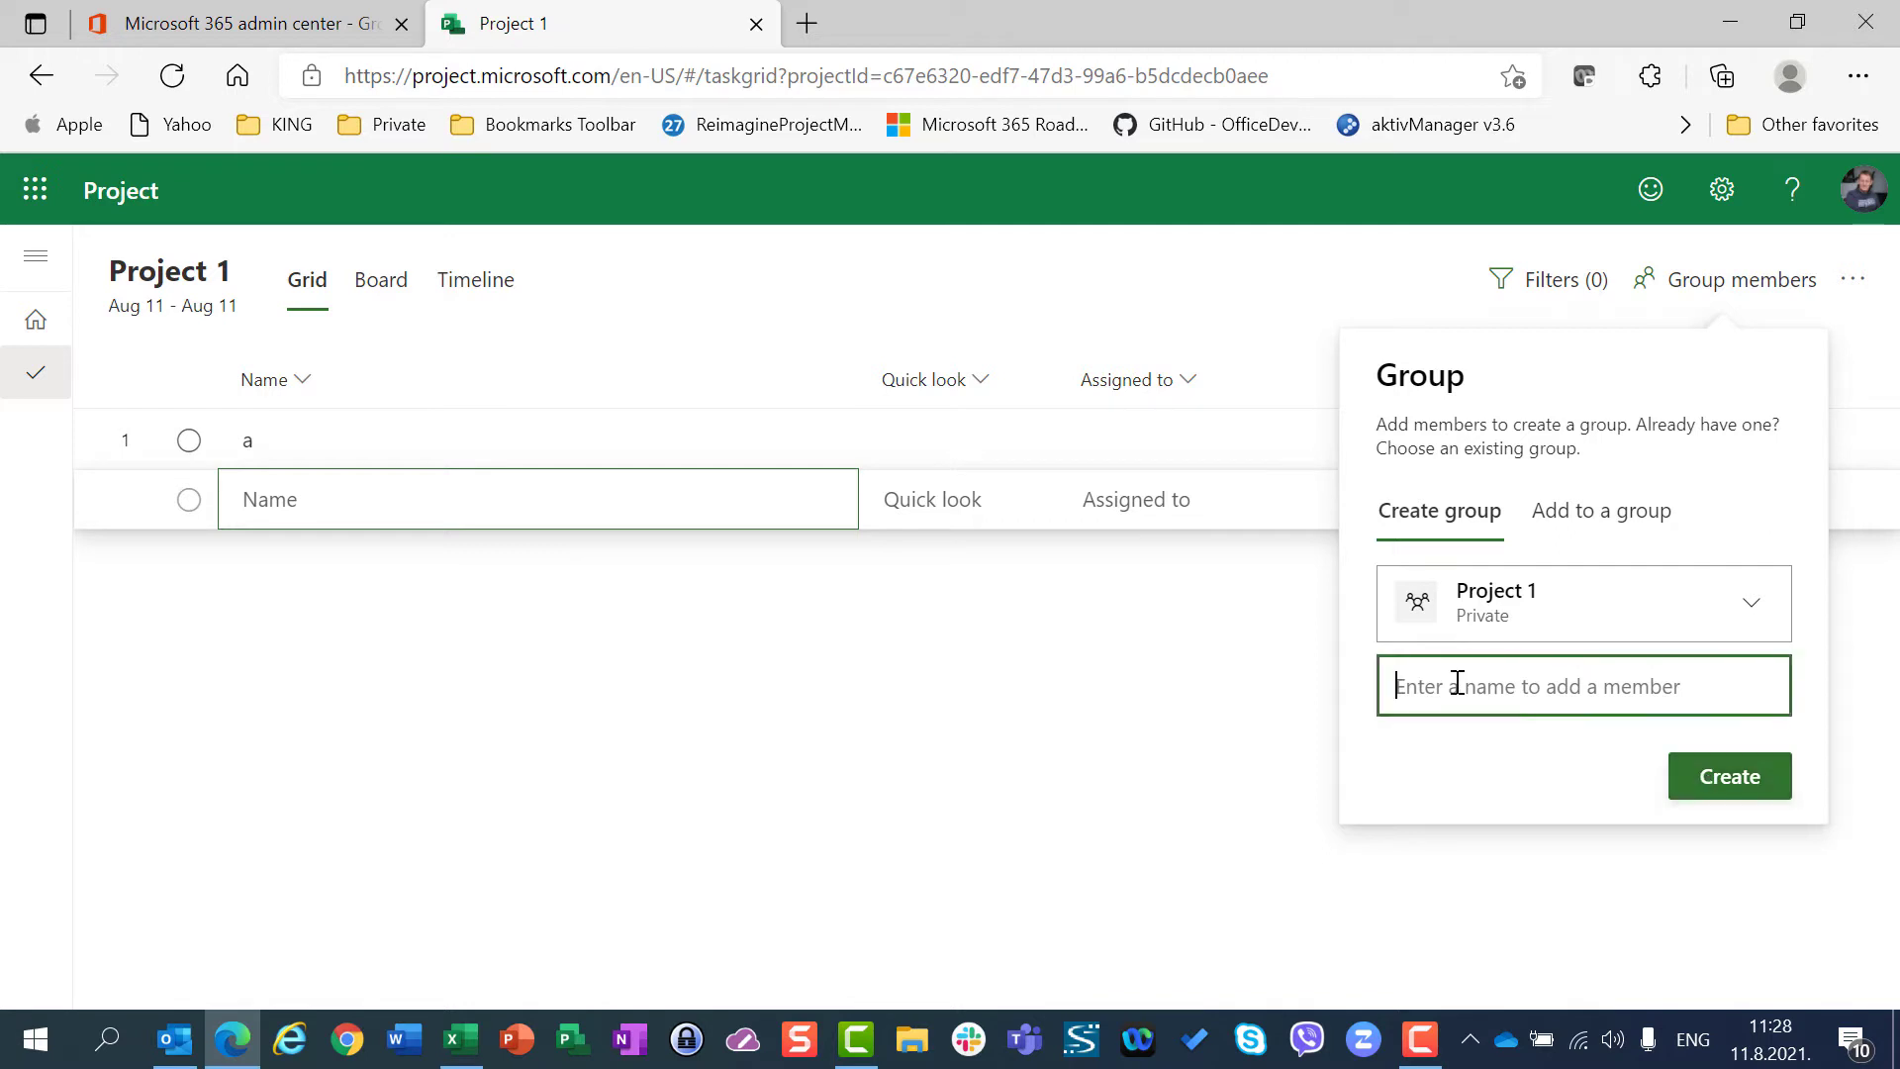
type("jo")
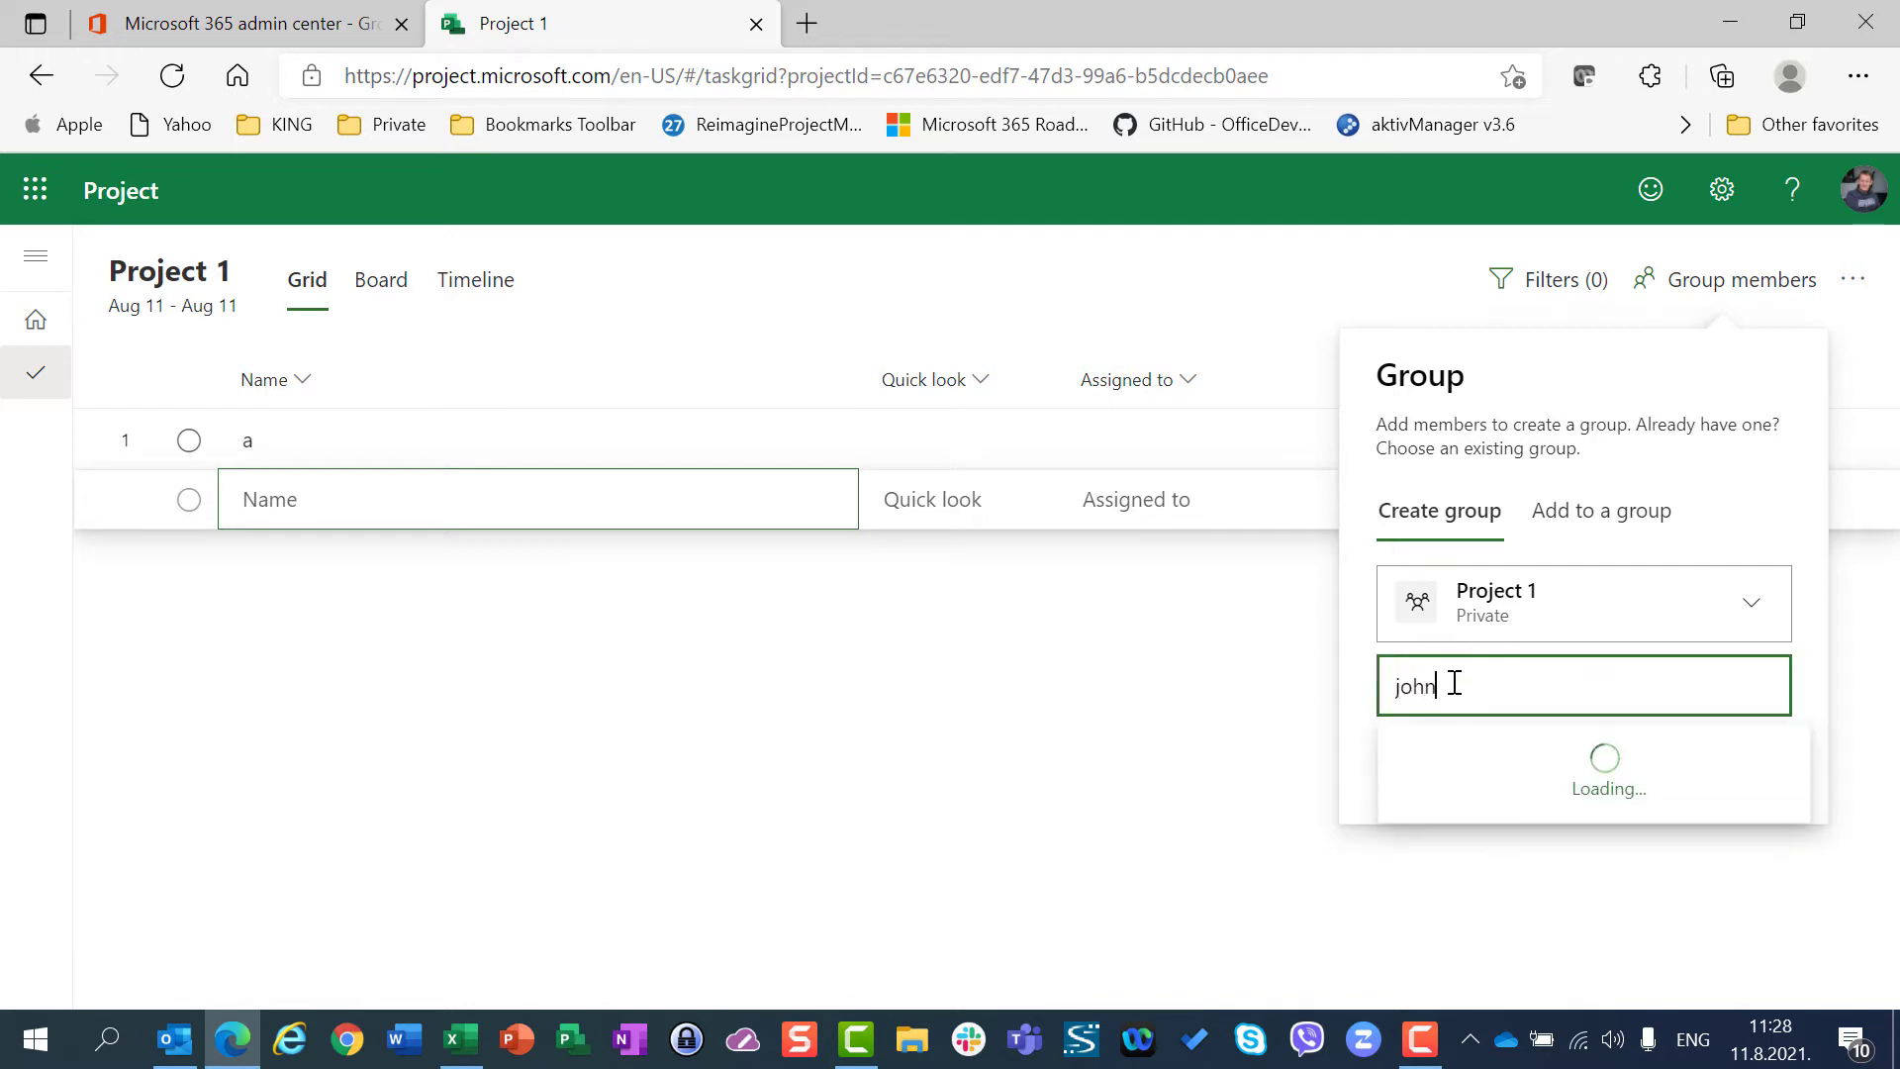
type("hn")
key("ctrl+a")
type("John")
key("Return")
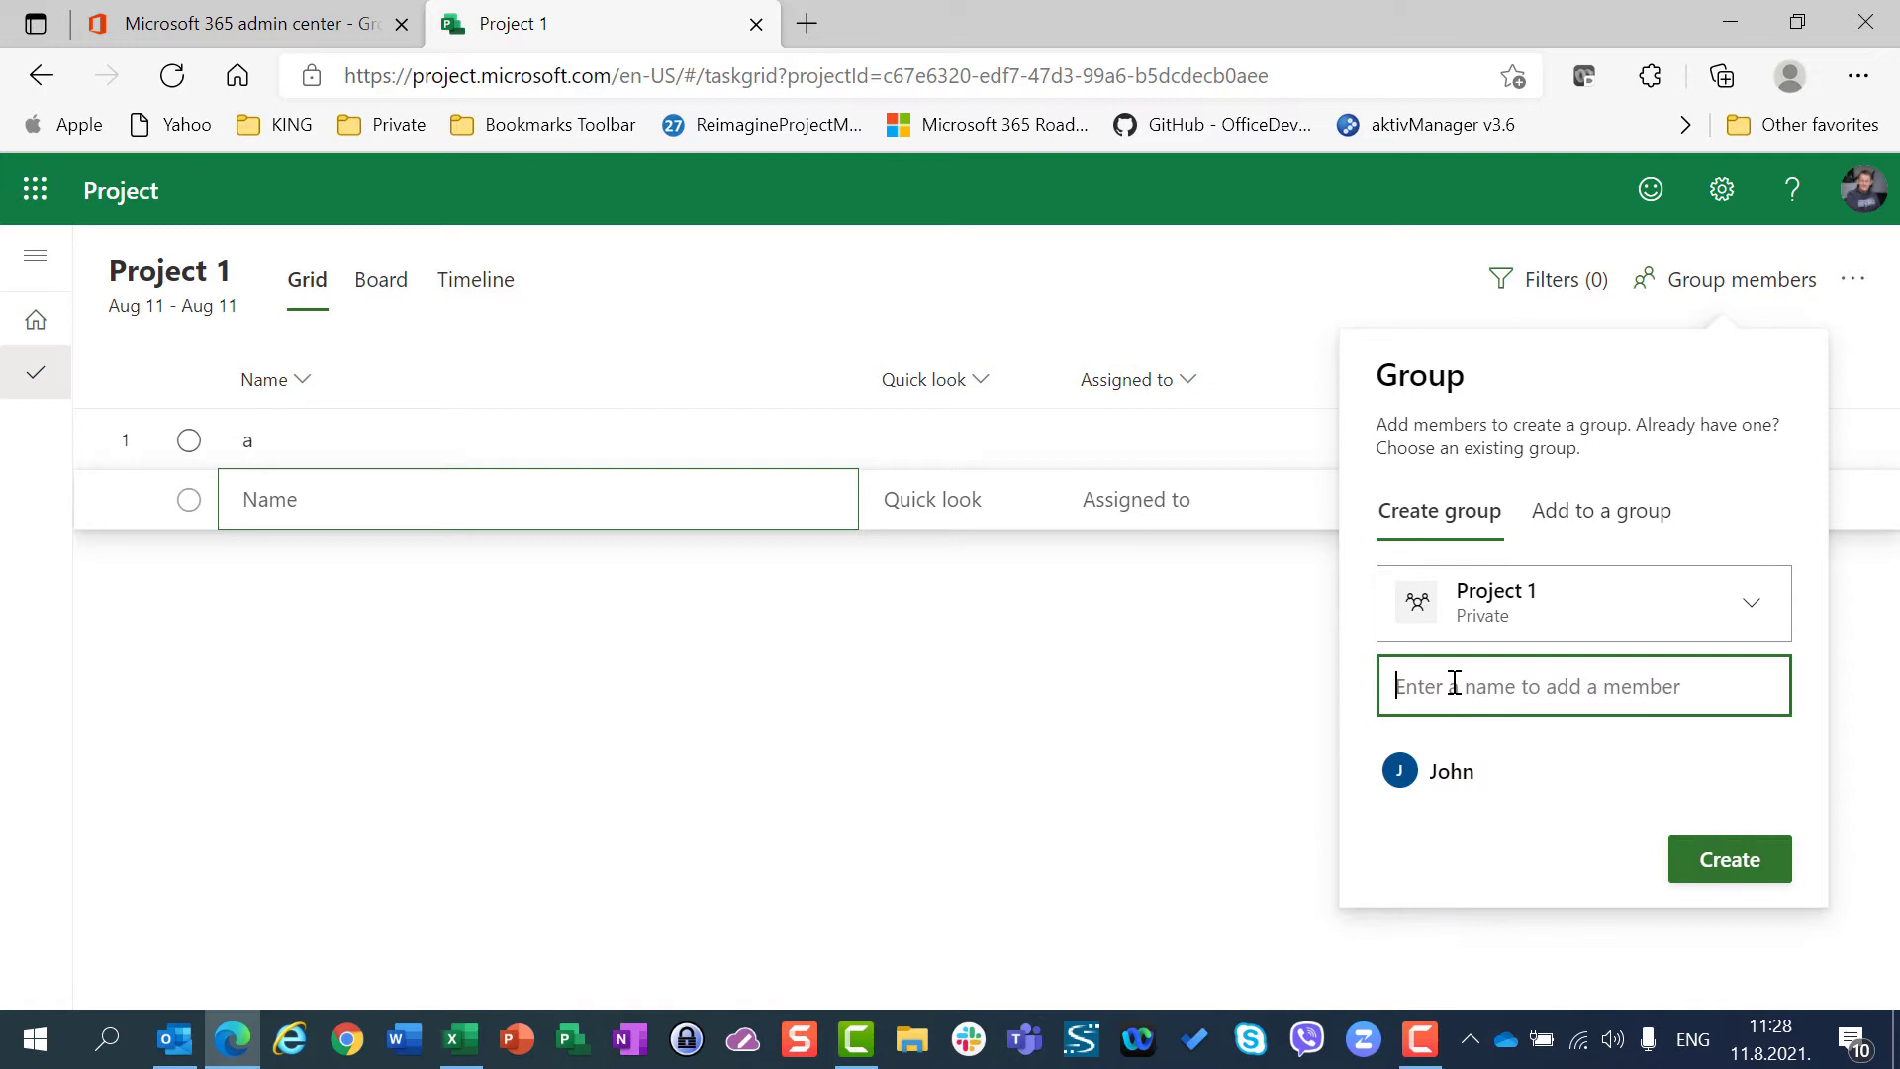
type("mary")
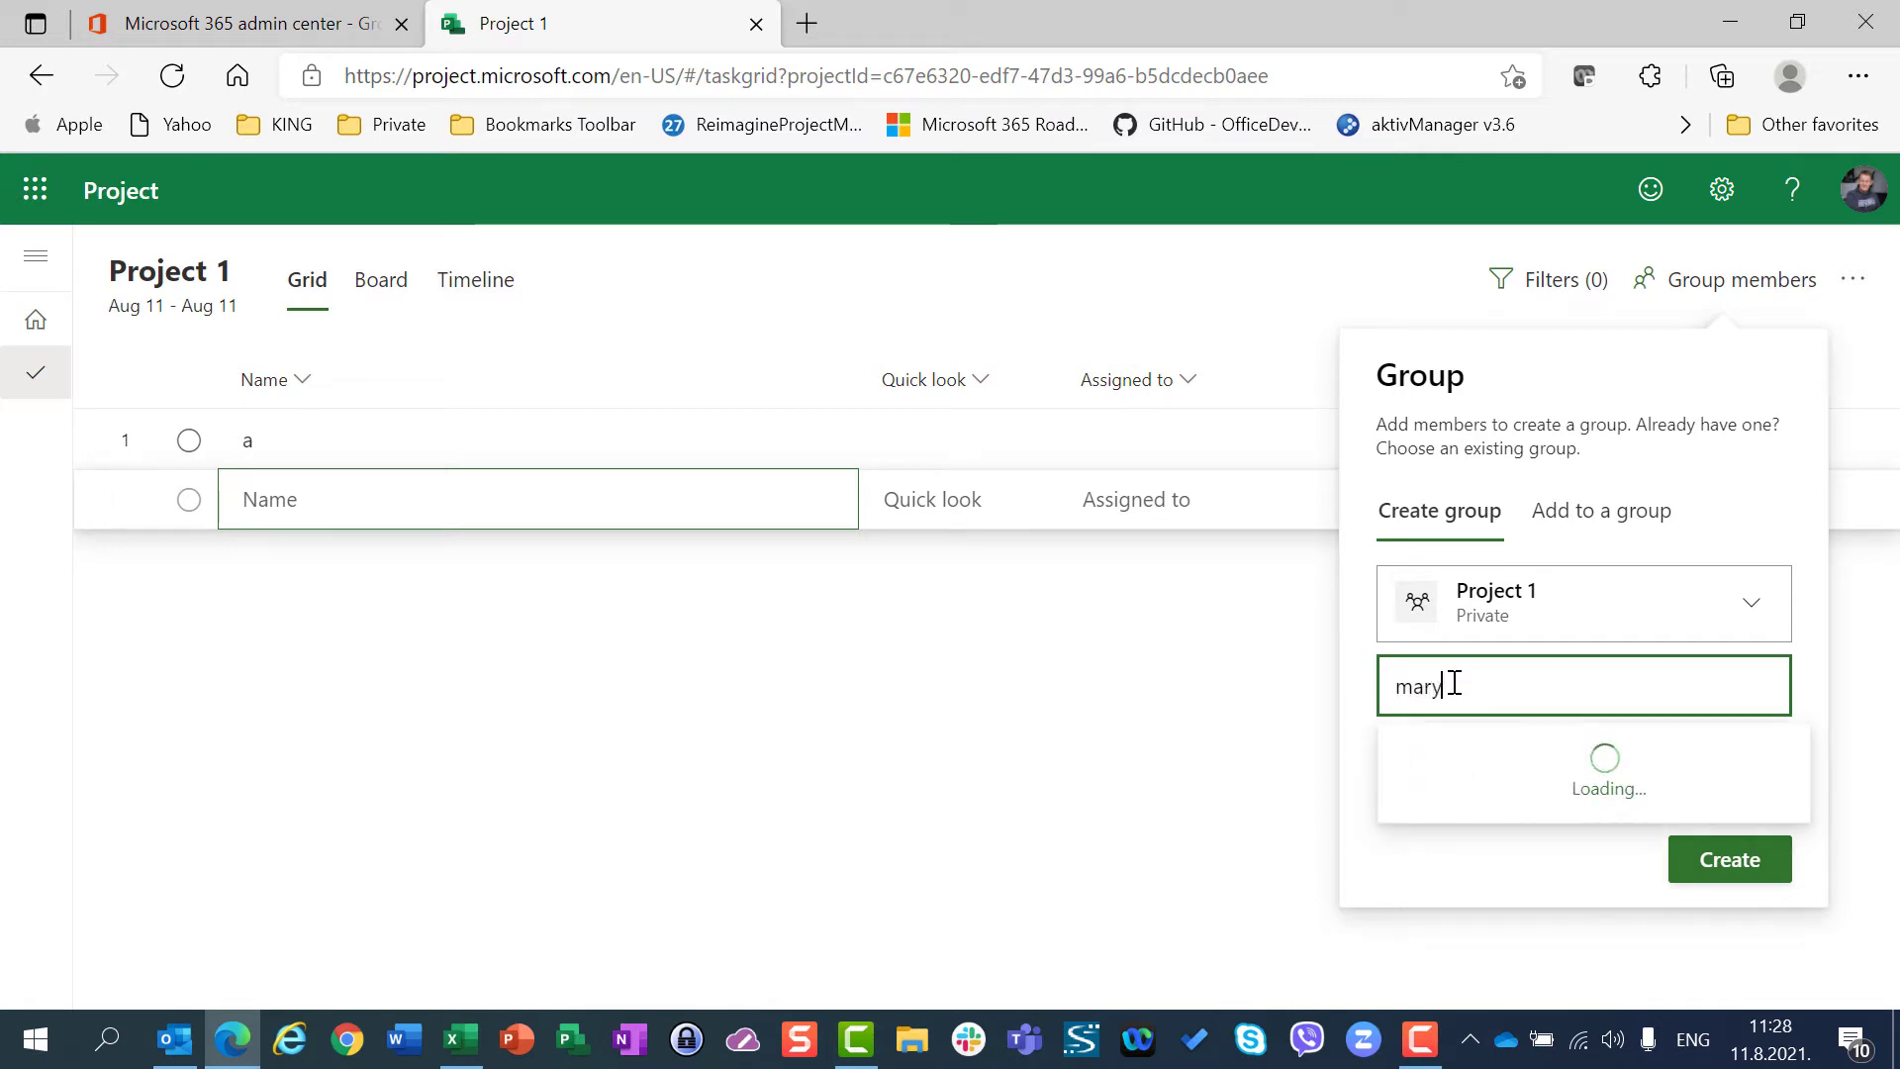
key("Return")
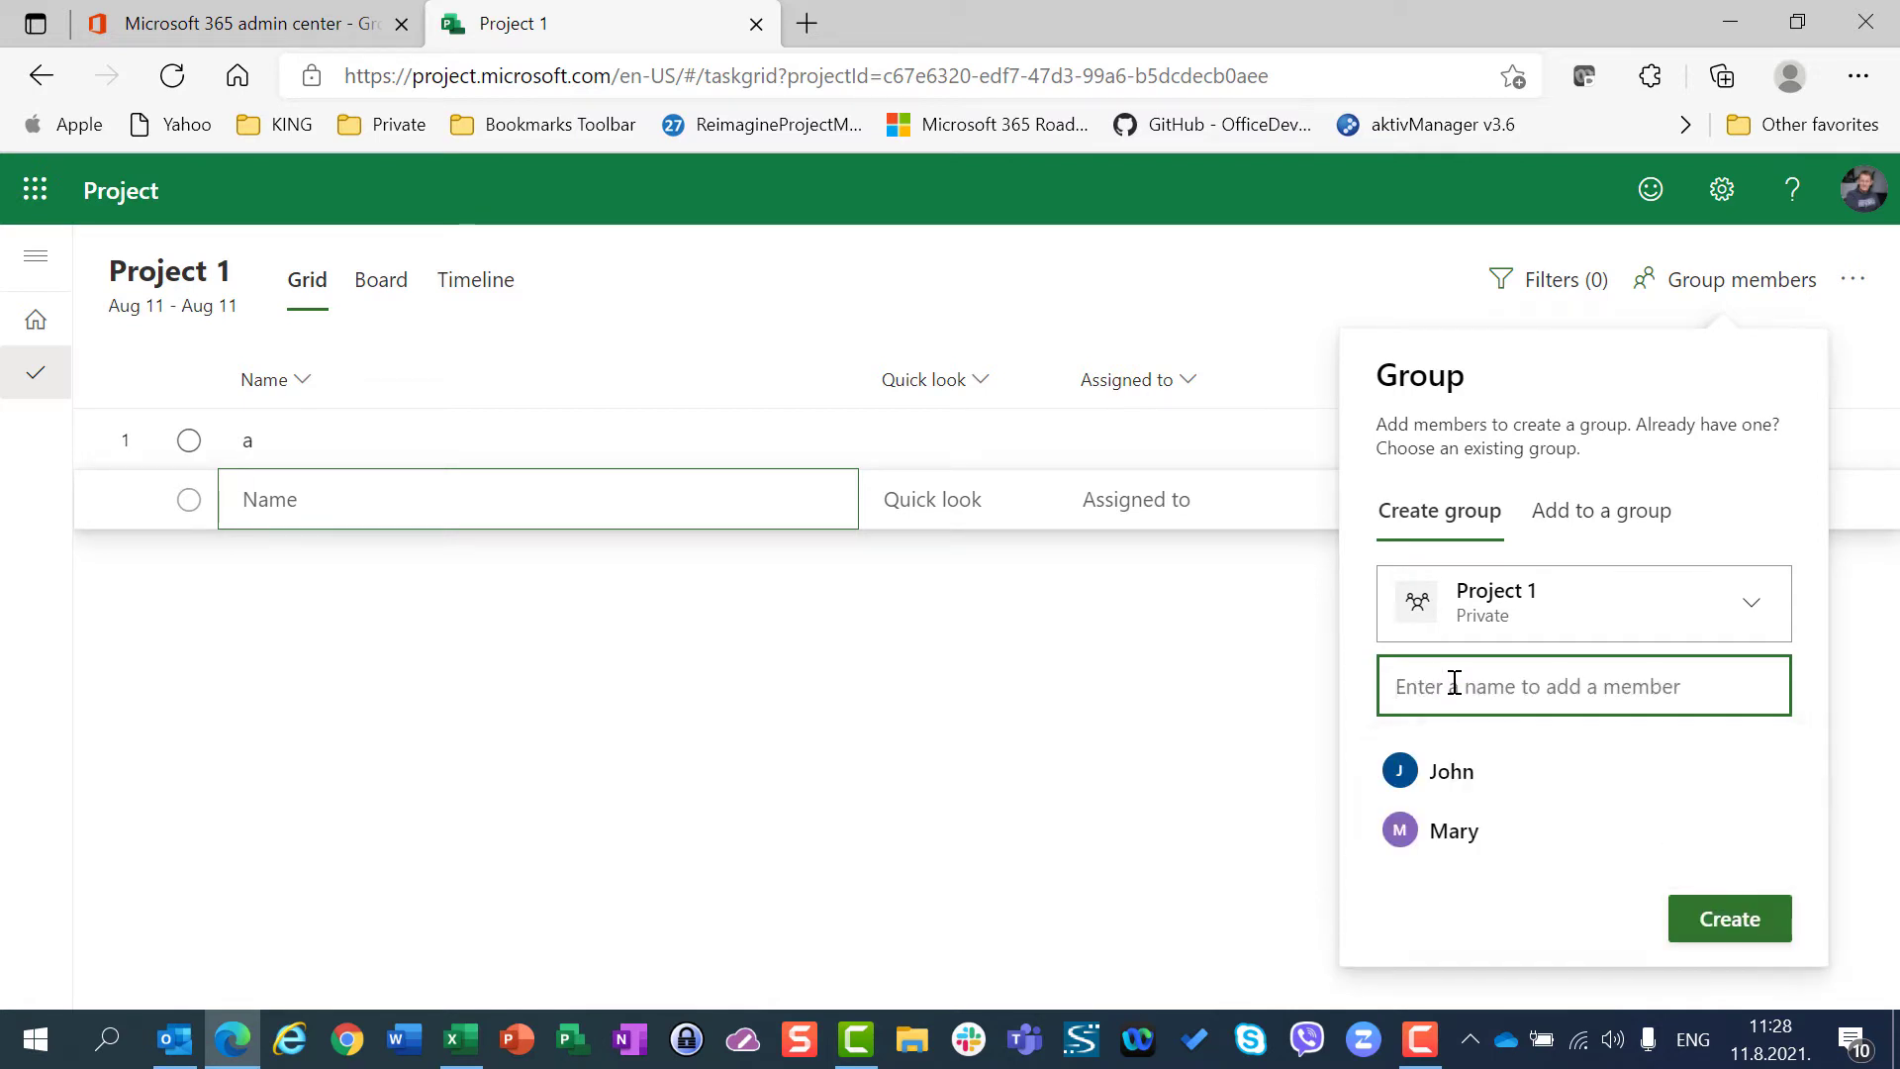
left_click(1738, 918)
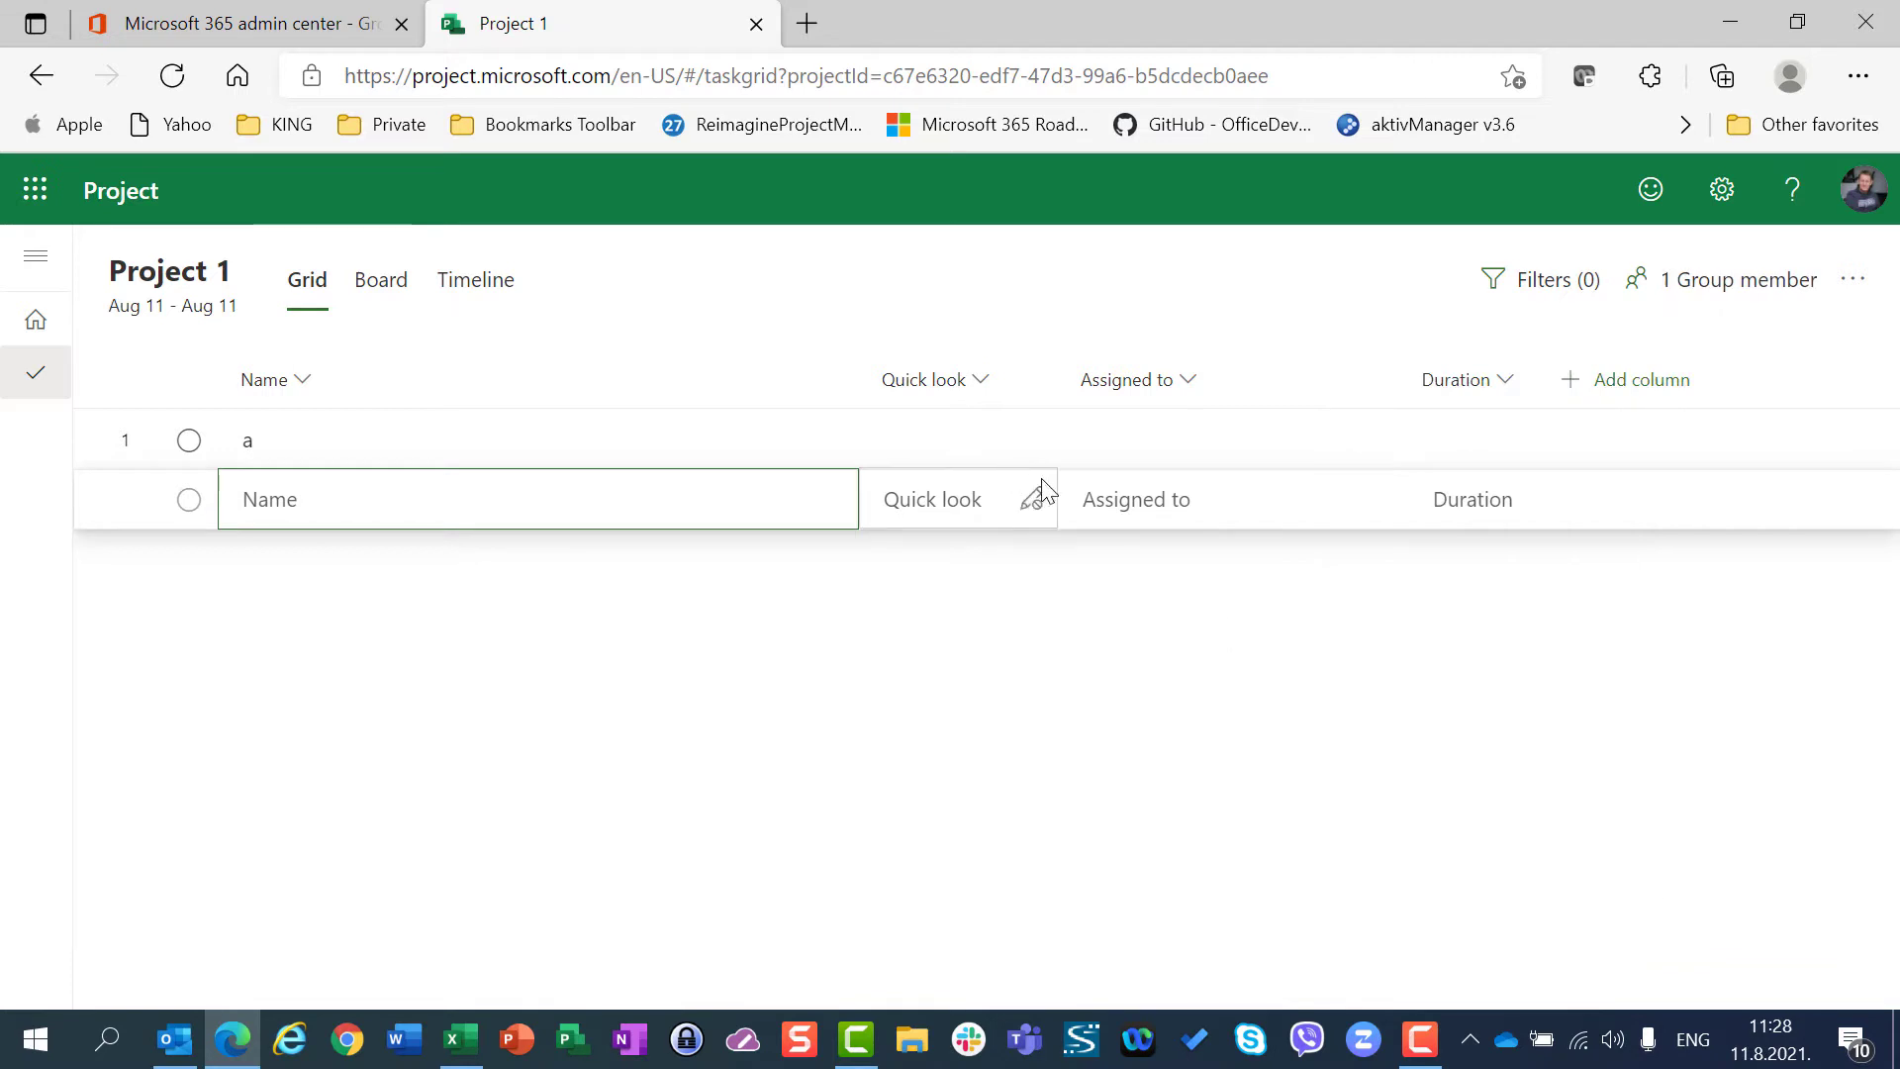
Assign a member found by name to the new task and add them to the project group.
left_click(1112, 500)
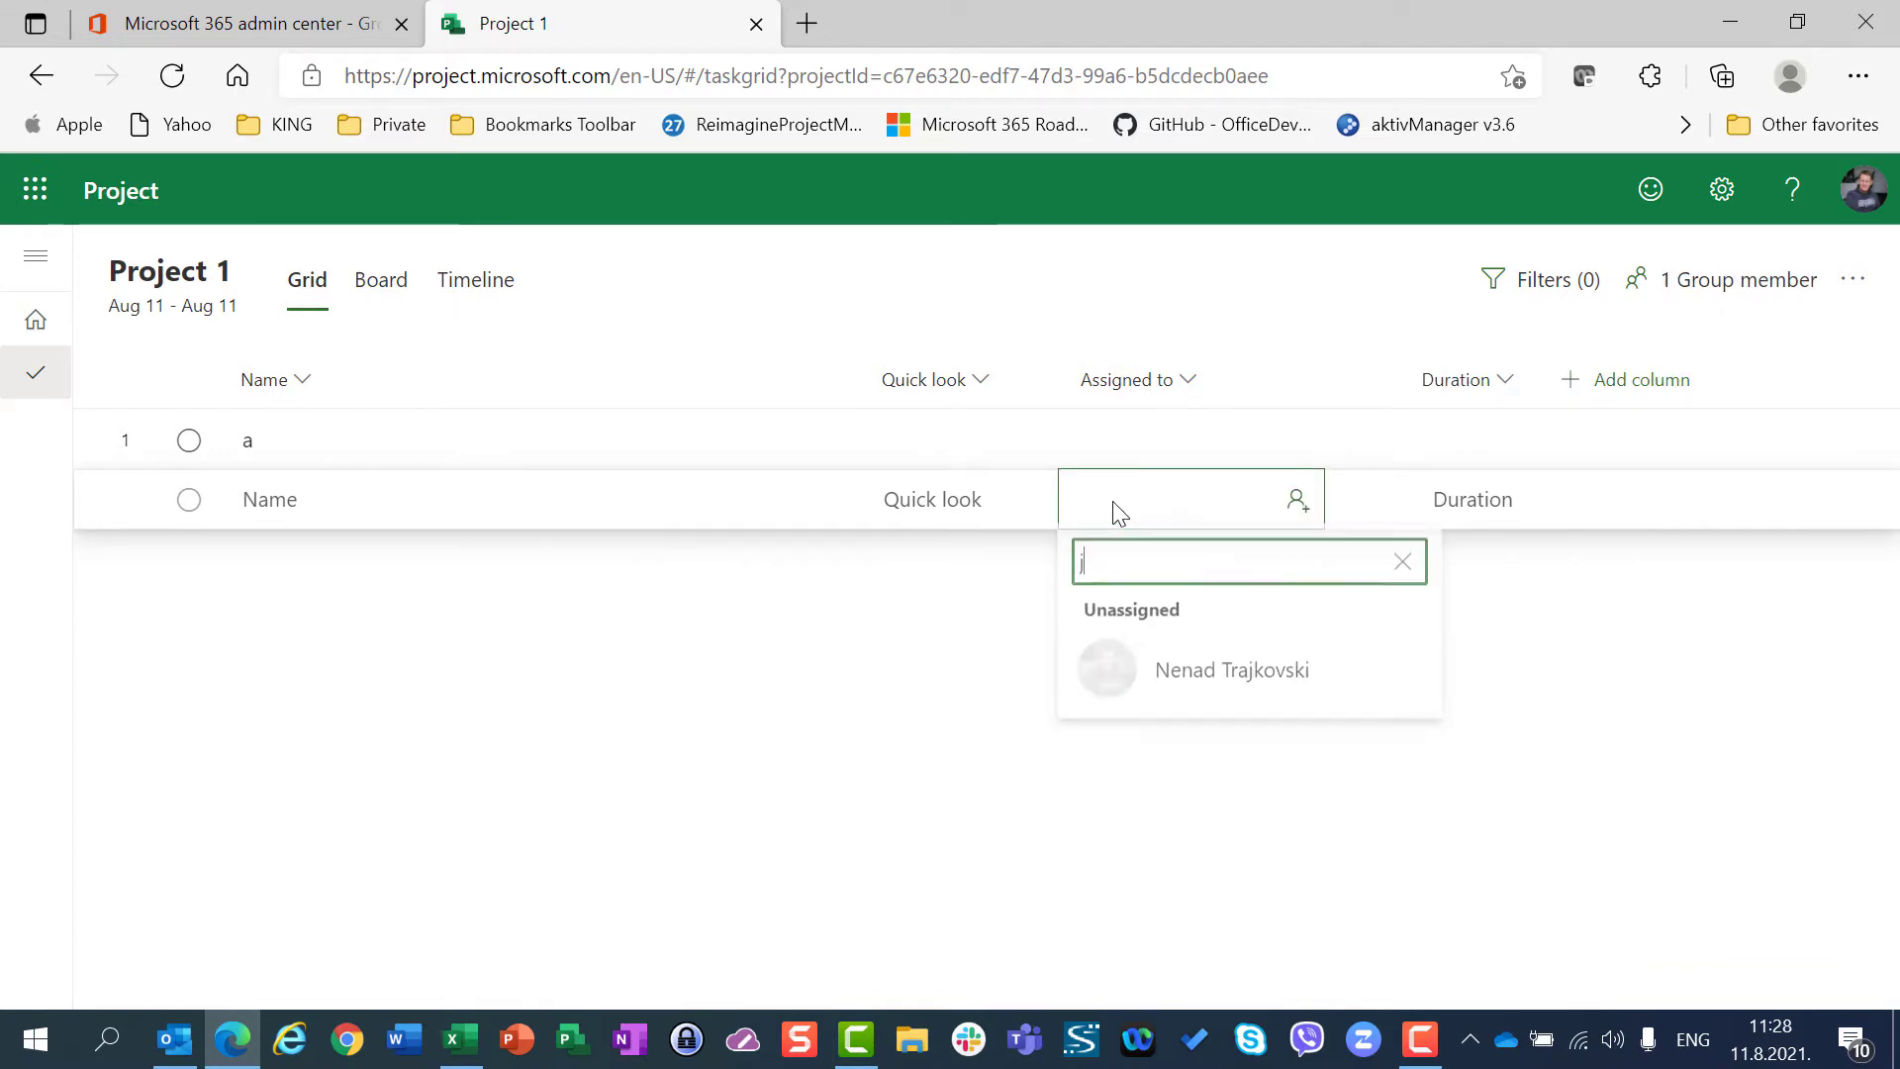
type("john")
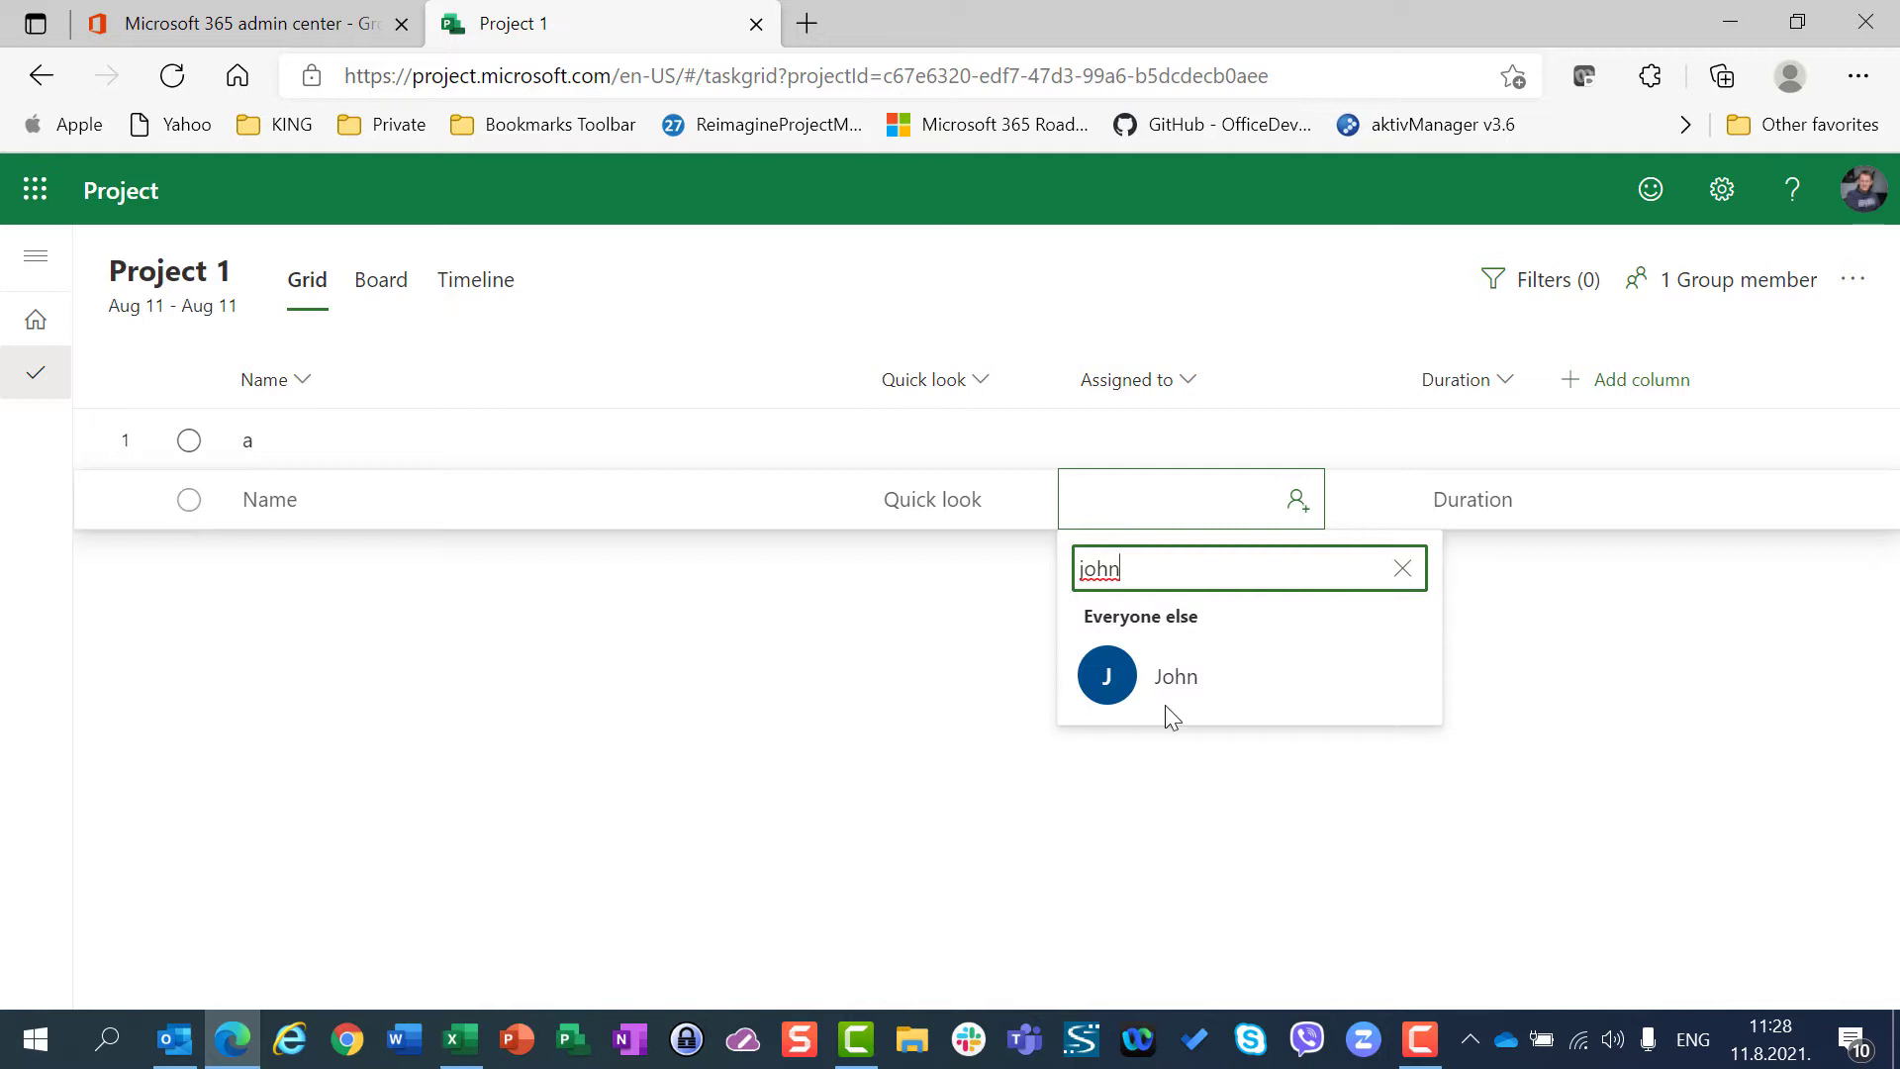
left_click(1169, 700)
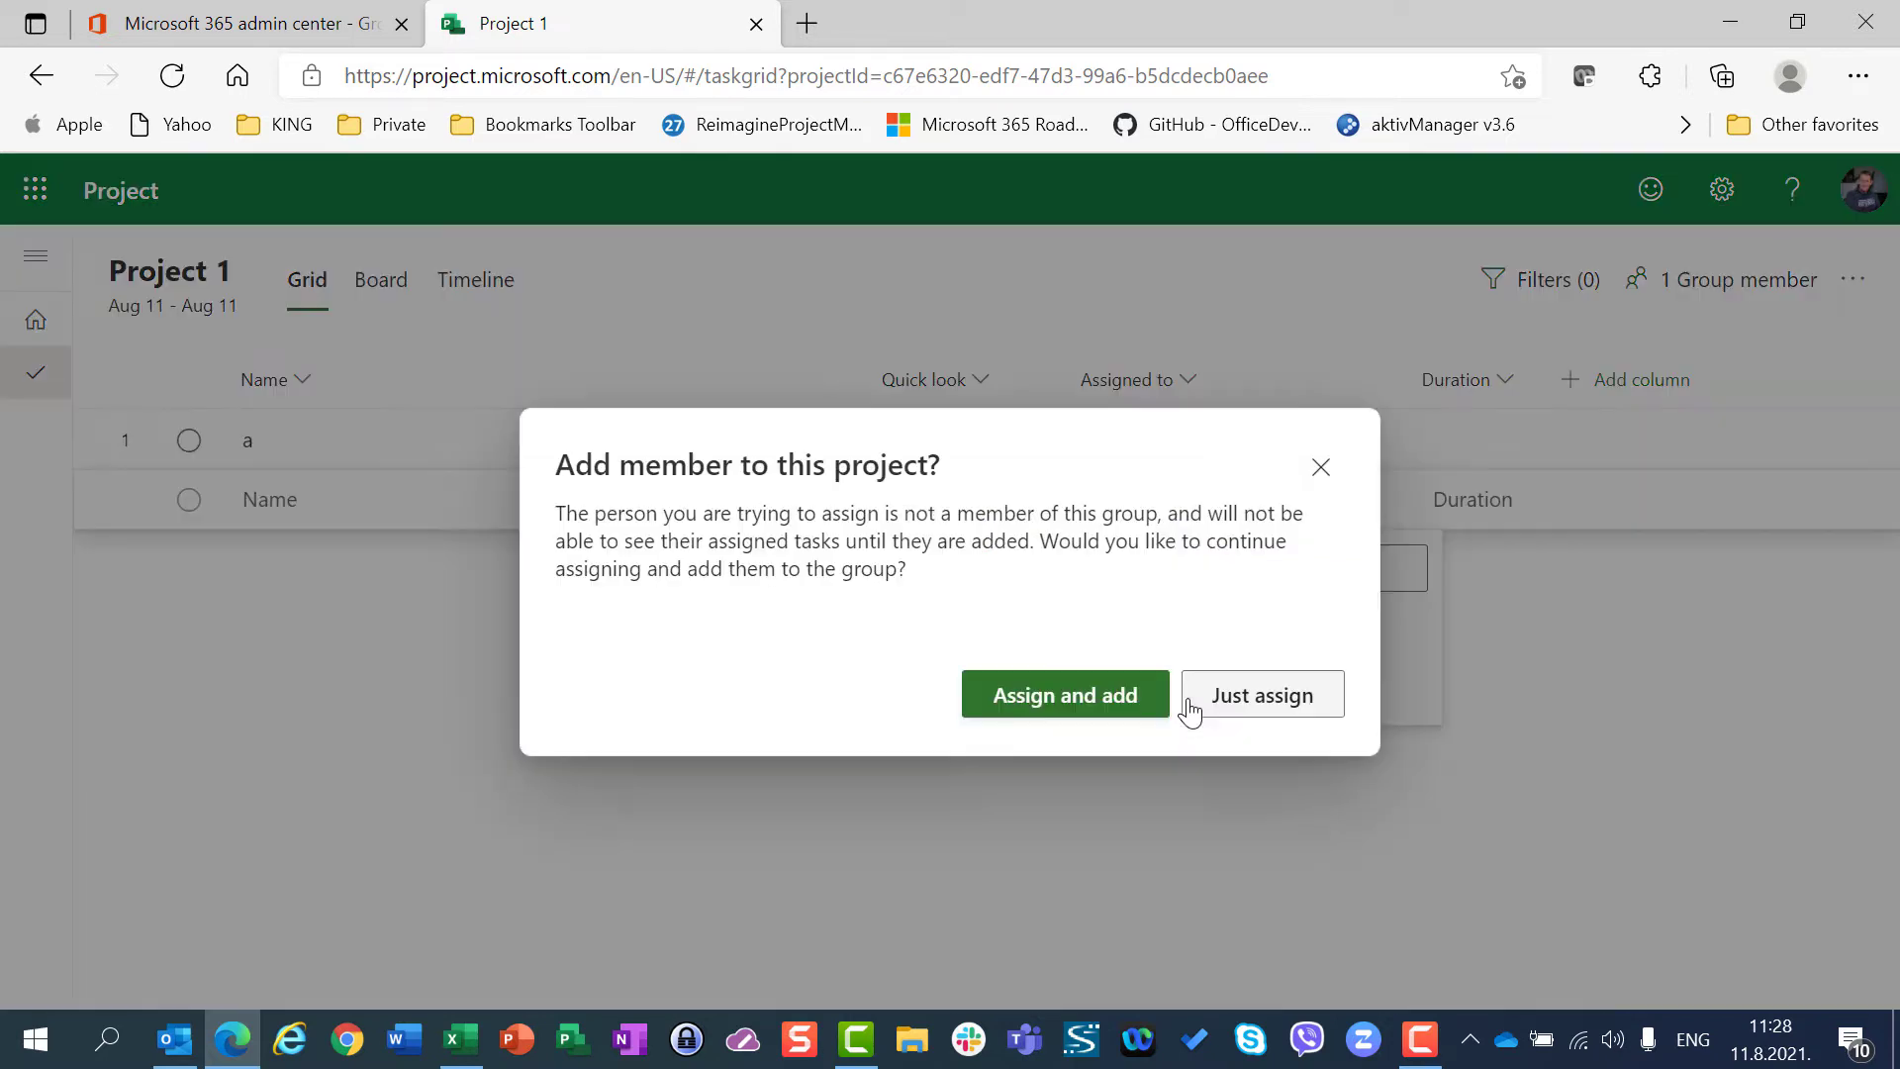
left_click(1102, 706)
left_click(619, 704)
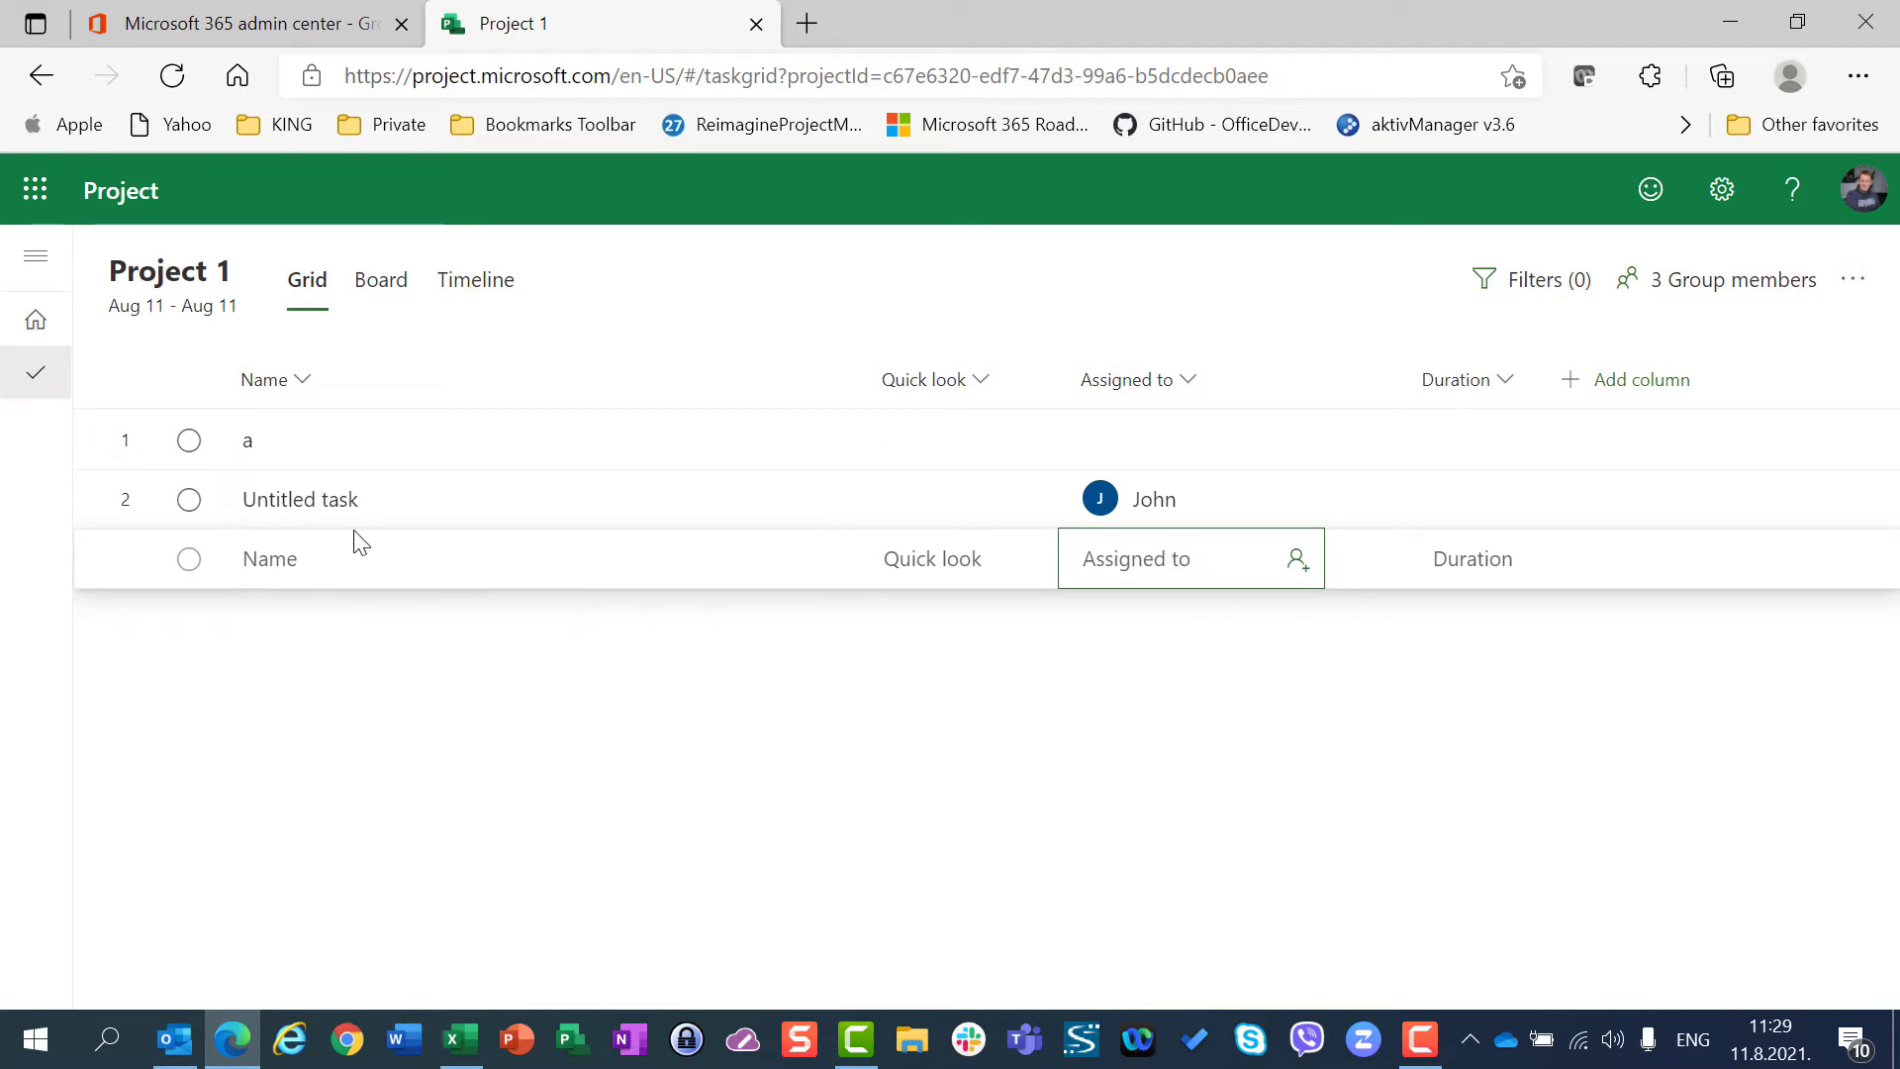
Name the second task 'b' and assign a different member to task a.
left_click(288, 514)
type("b")
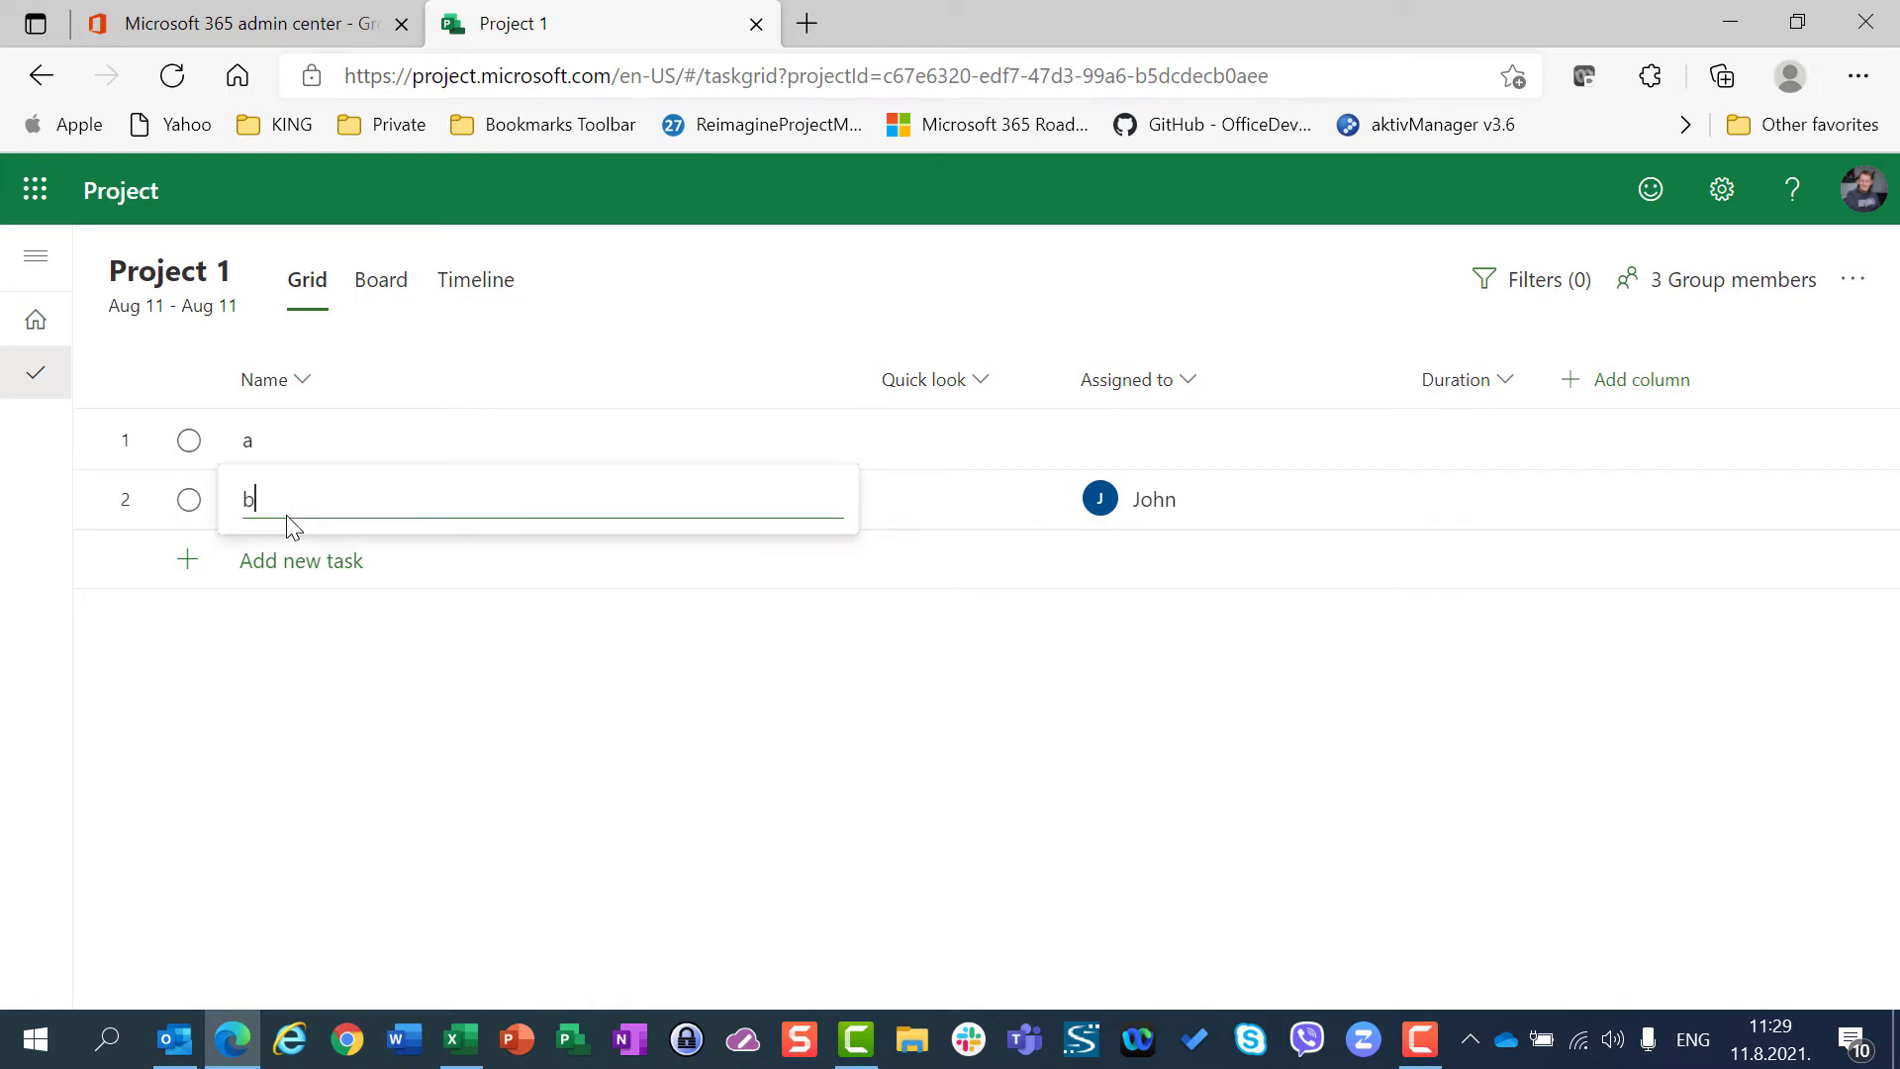
key("Return")
key("Up")
key("Right")
key("Right")
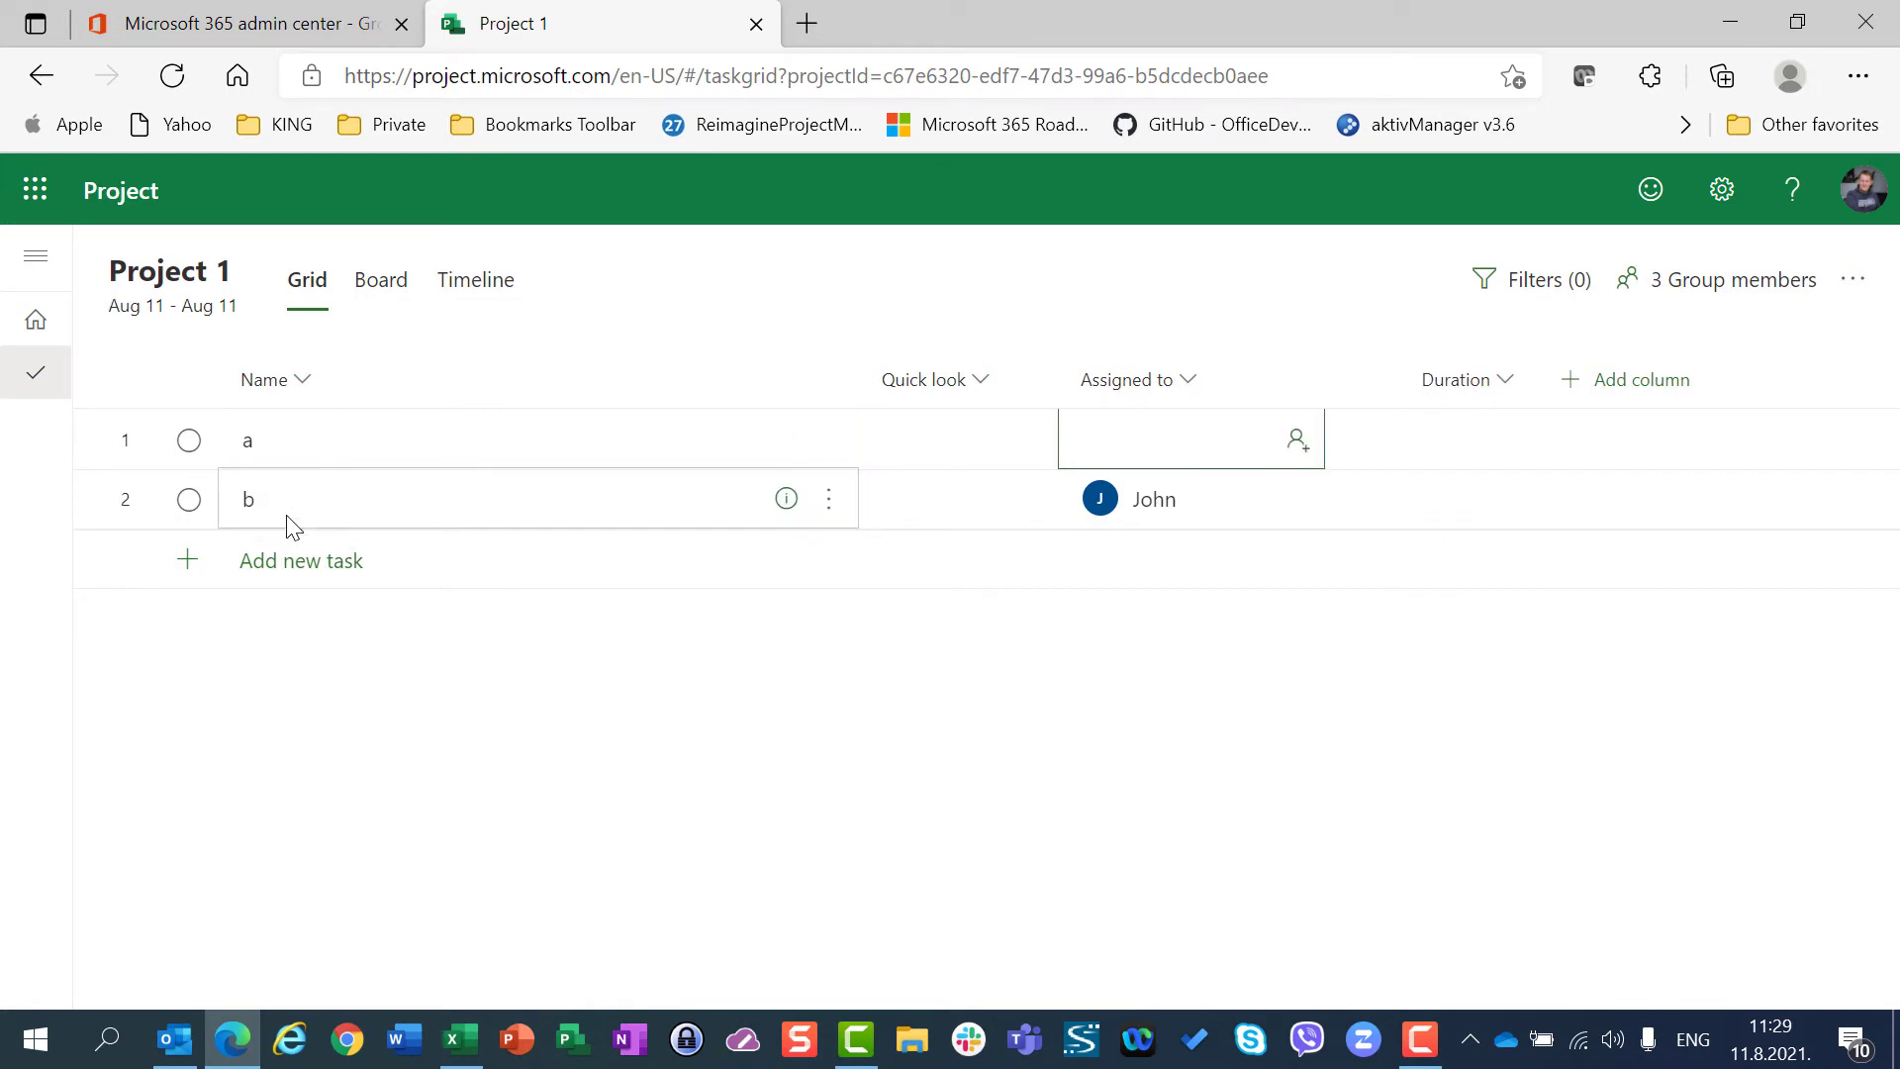
type("mary")
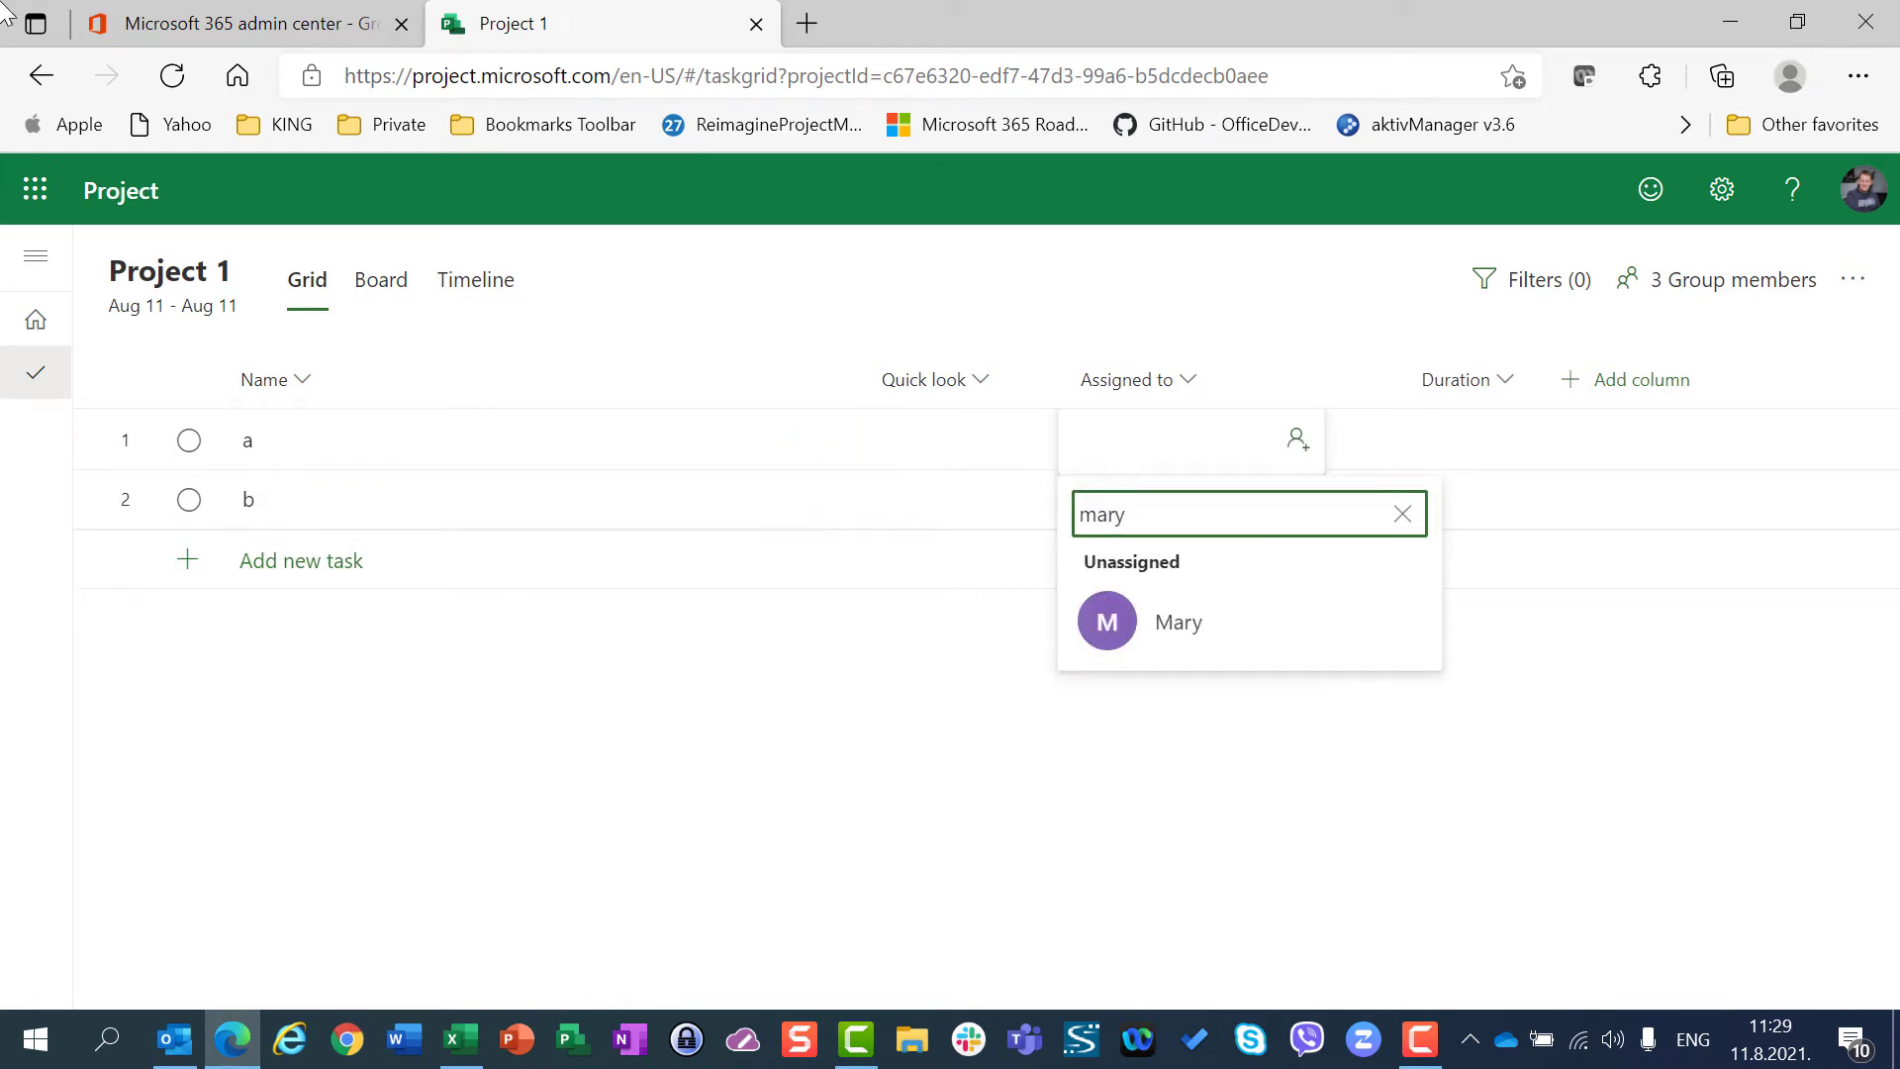
left_click(1177, 629)
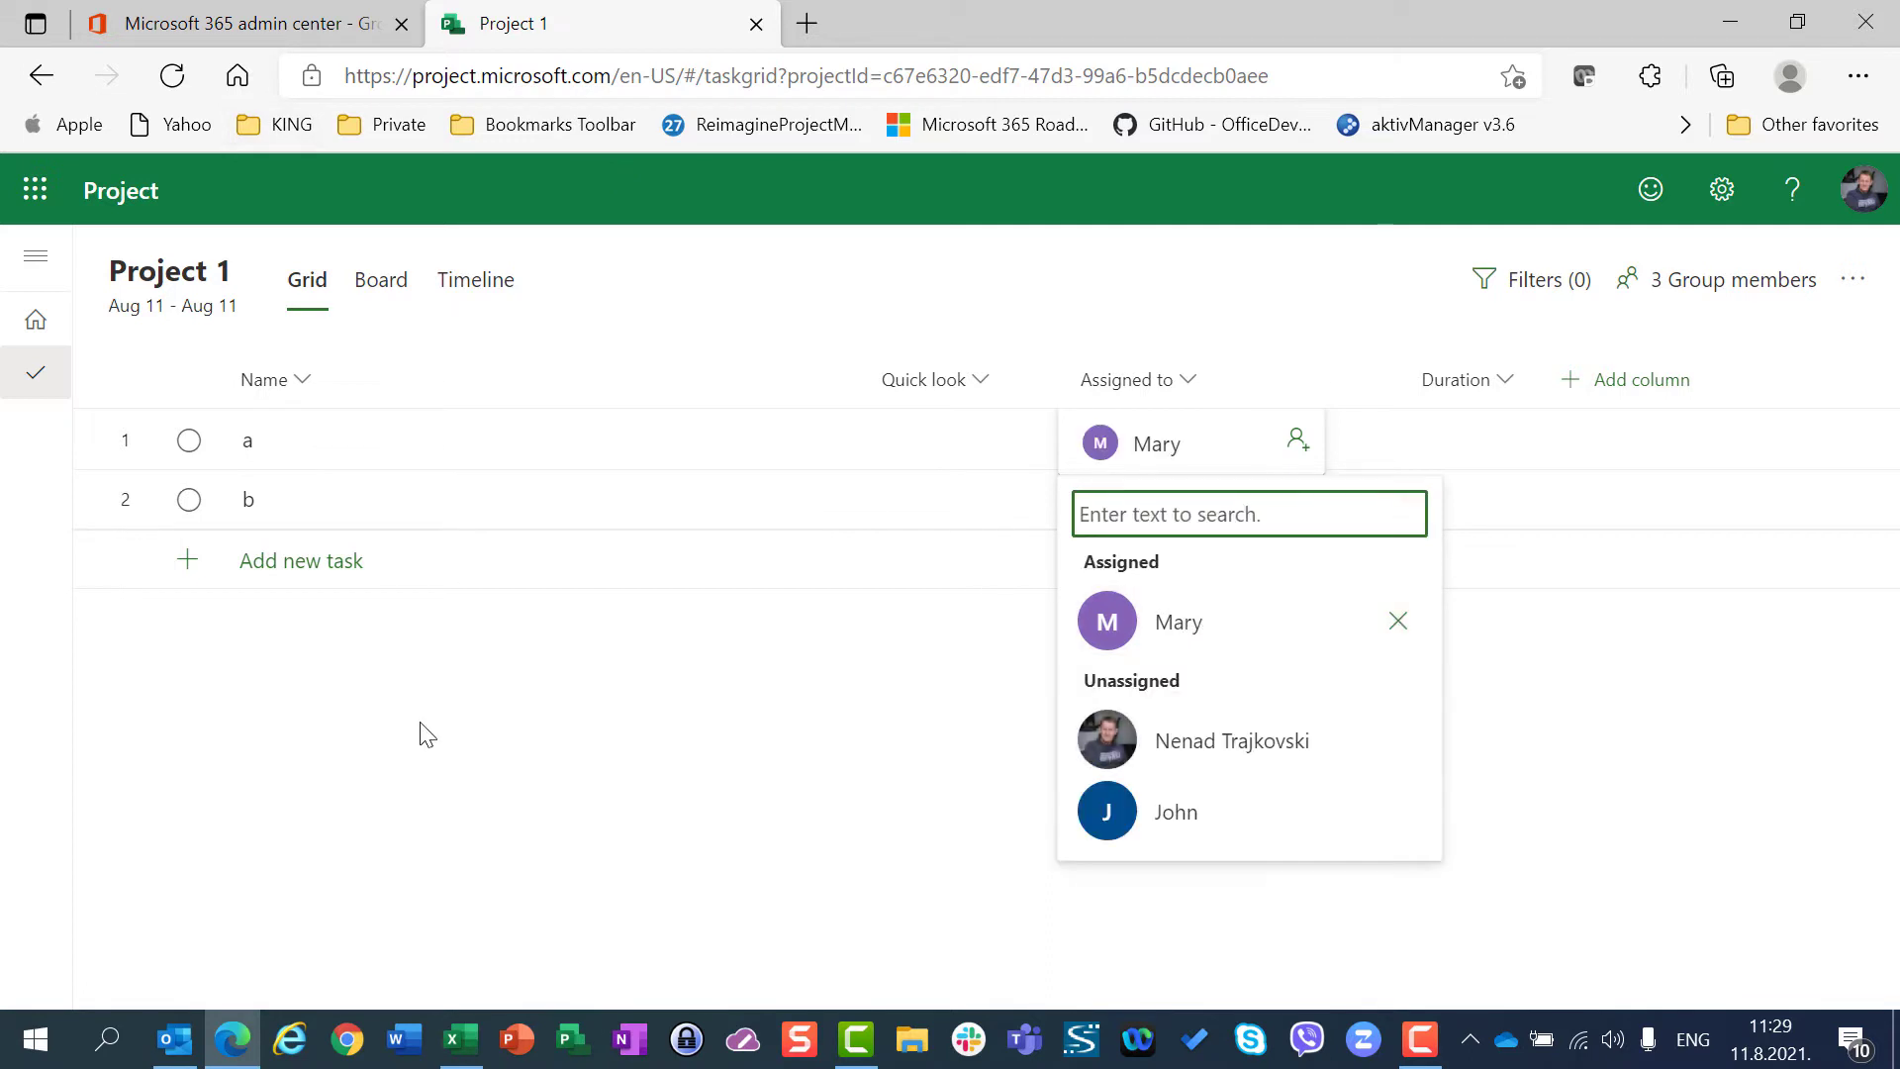
left_click(686, 752)
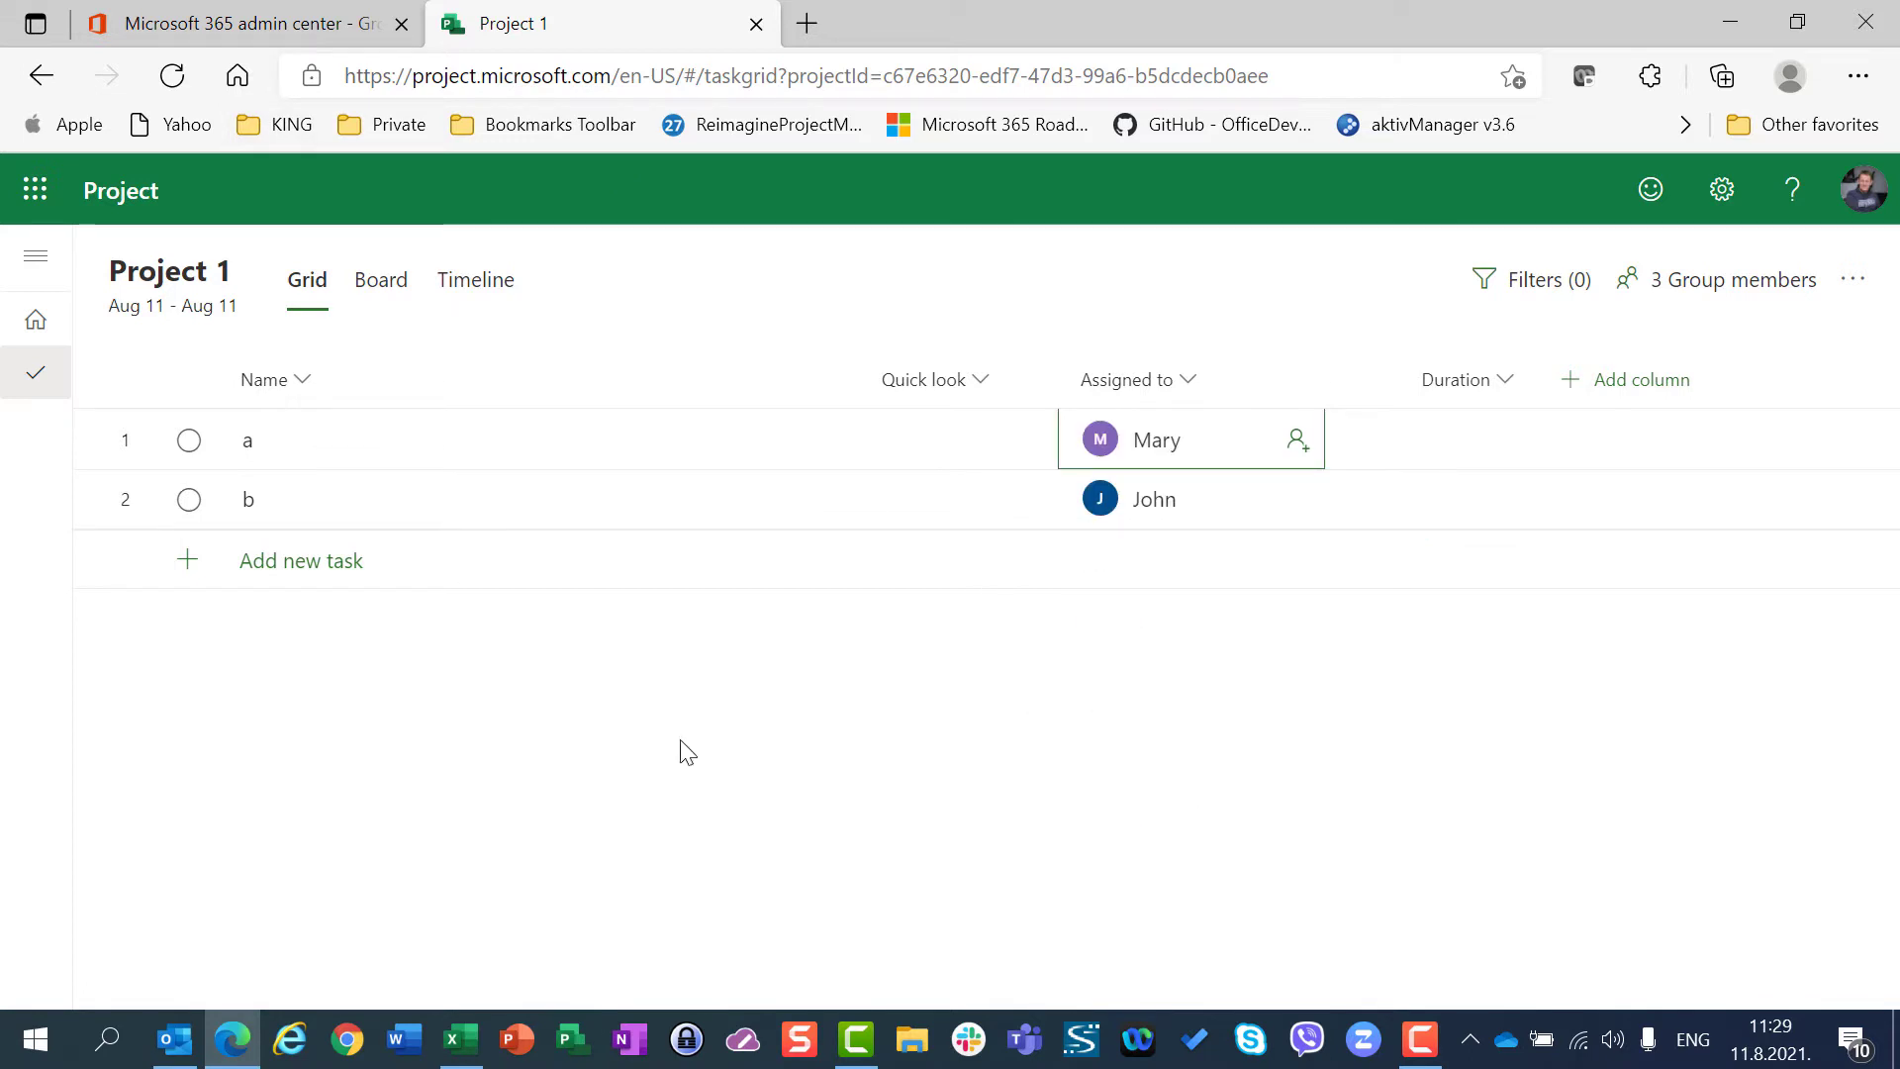
From the Project home page, start a new blank project titled 'Project 2'.
left_click(116, 212)
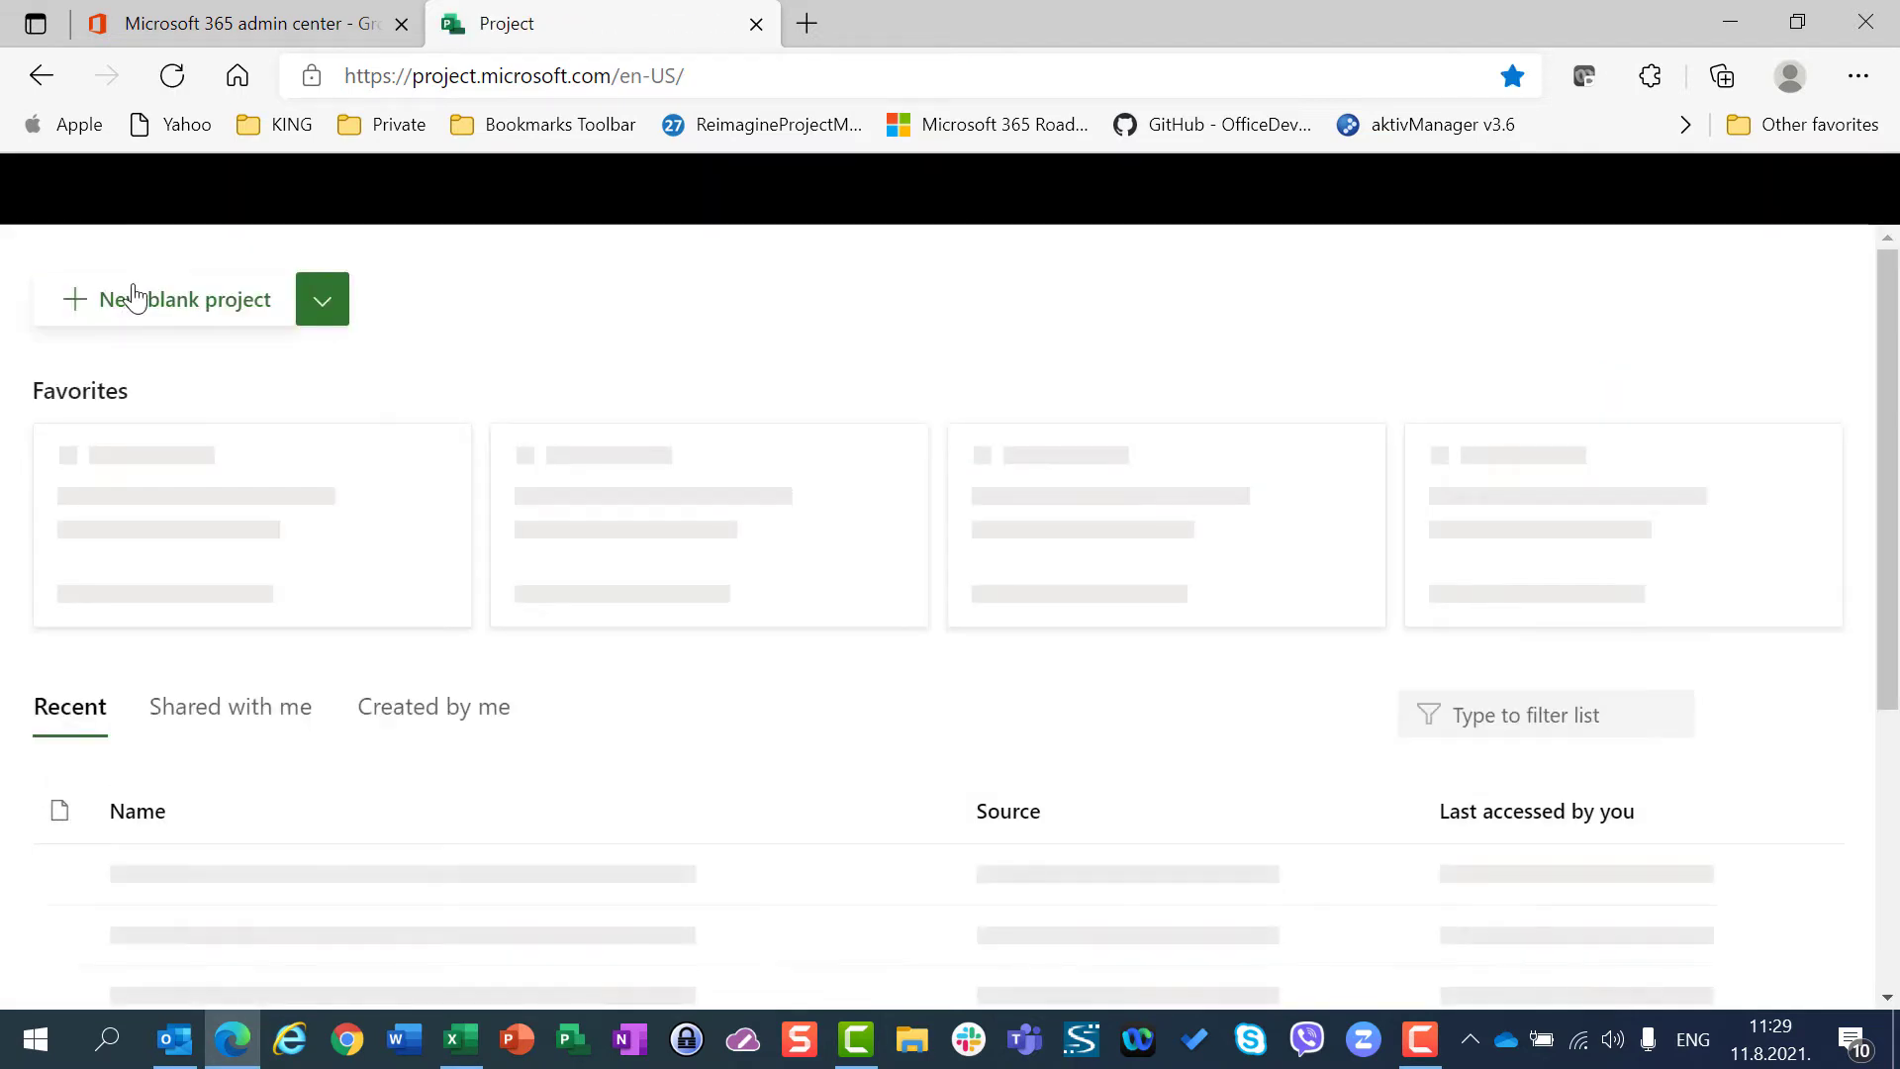
left_click(135, 297)
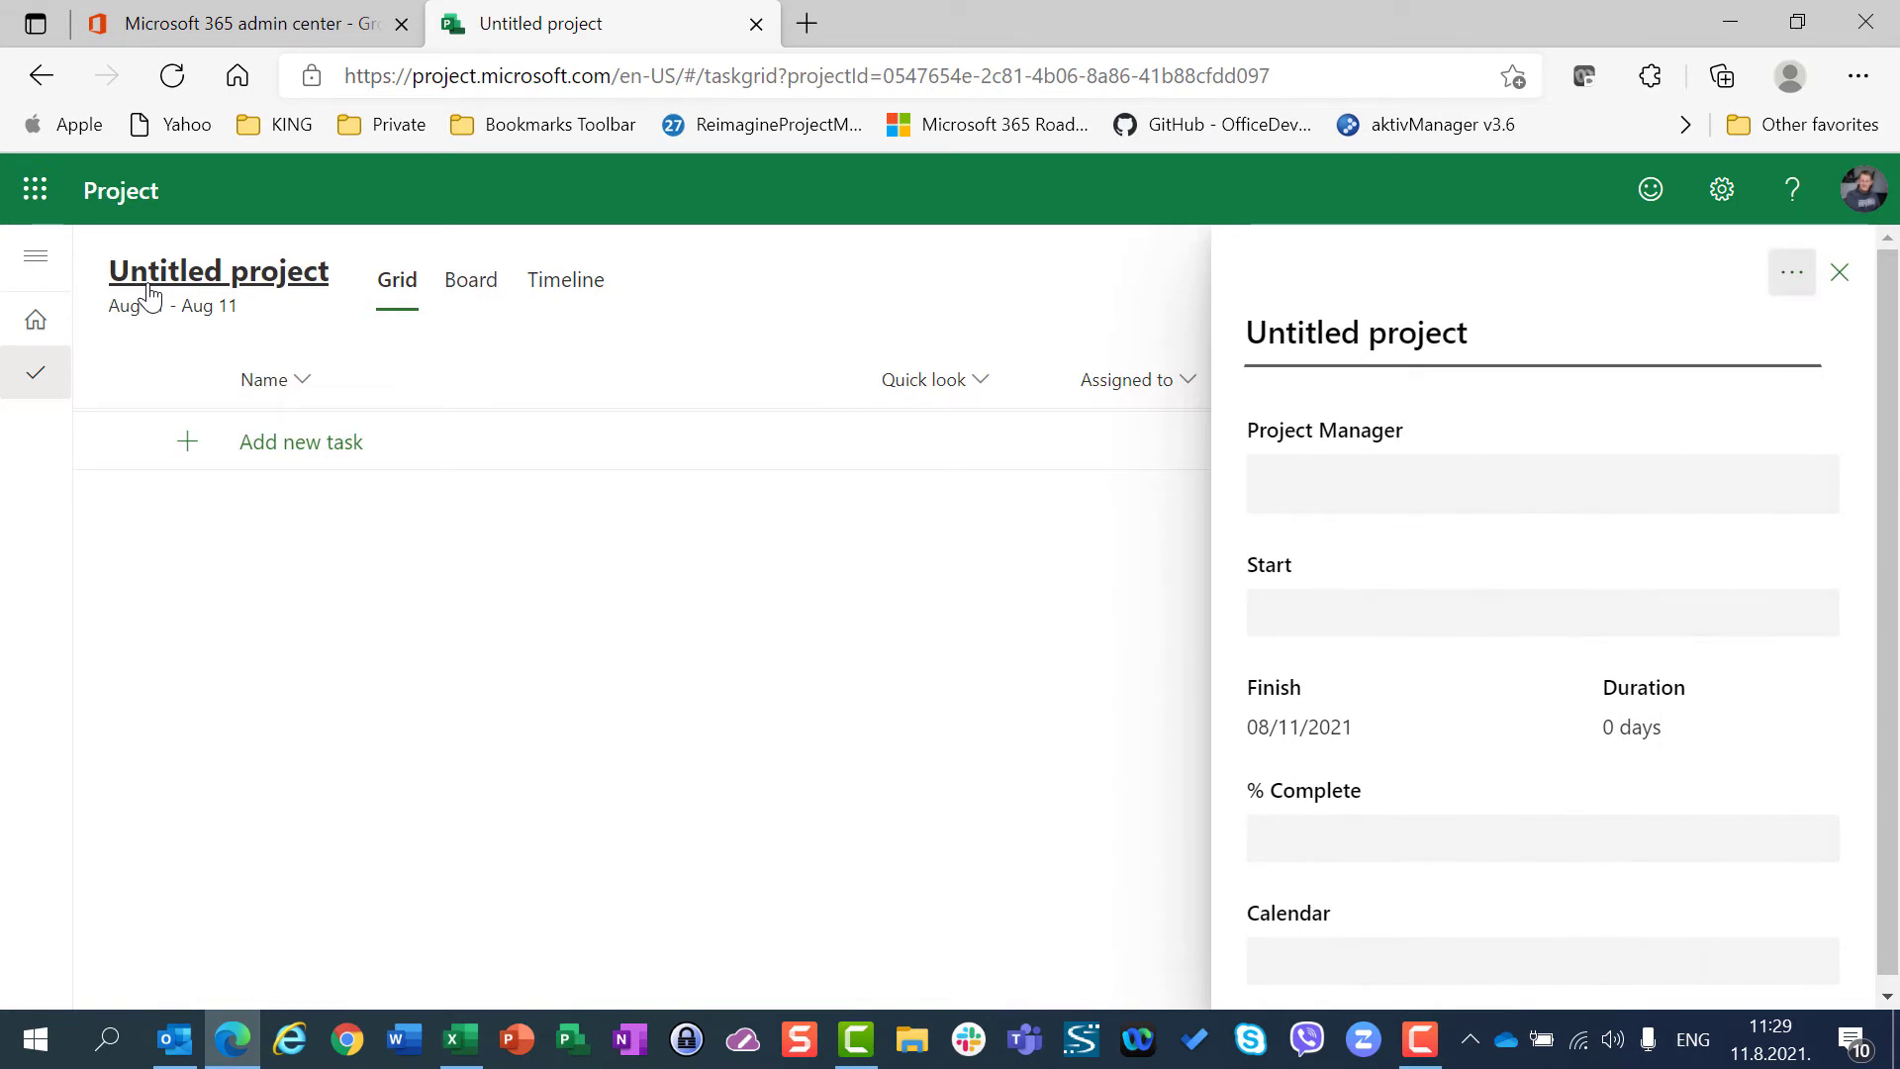
triple_click(1326, 330)
type("Pr")
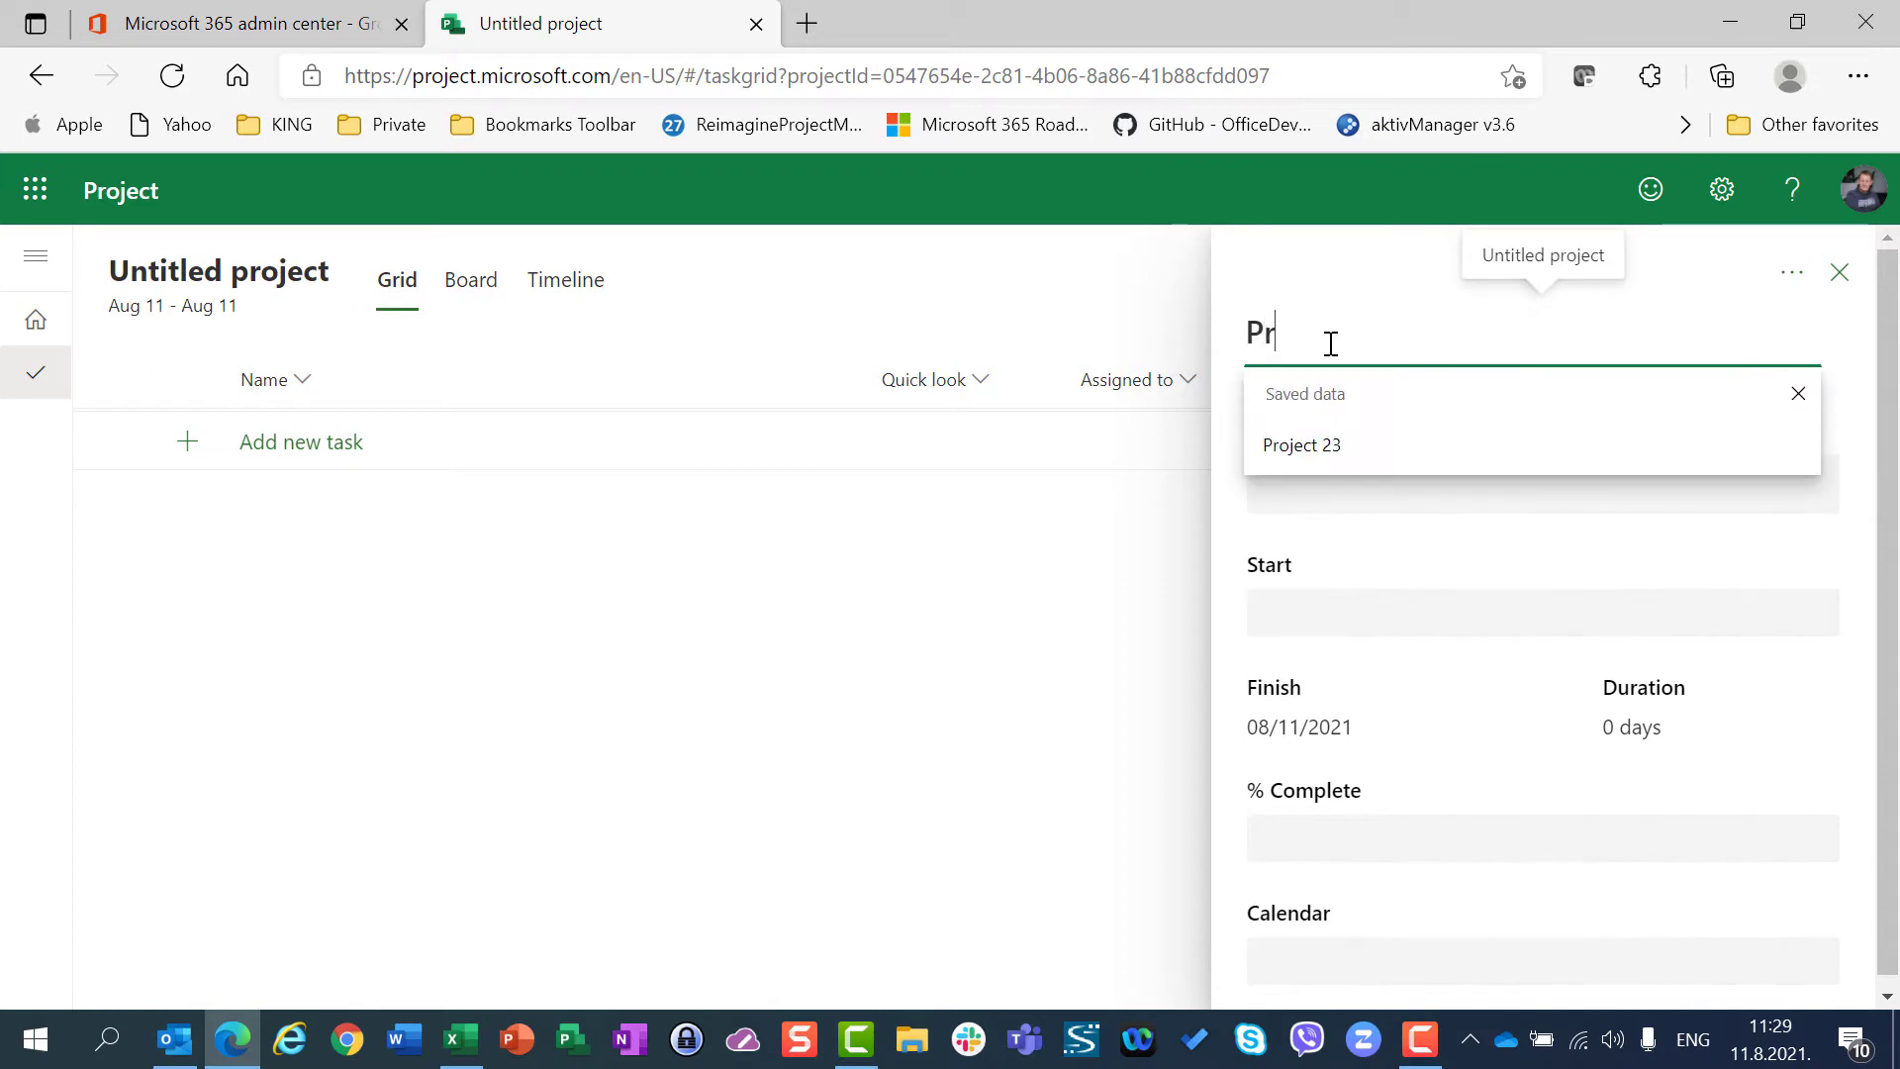
type("oject 2")
key("Tab")
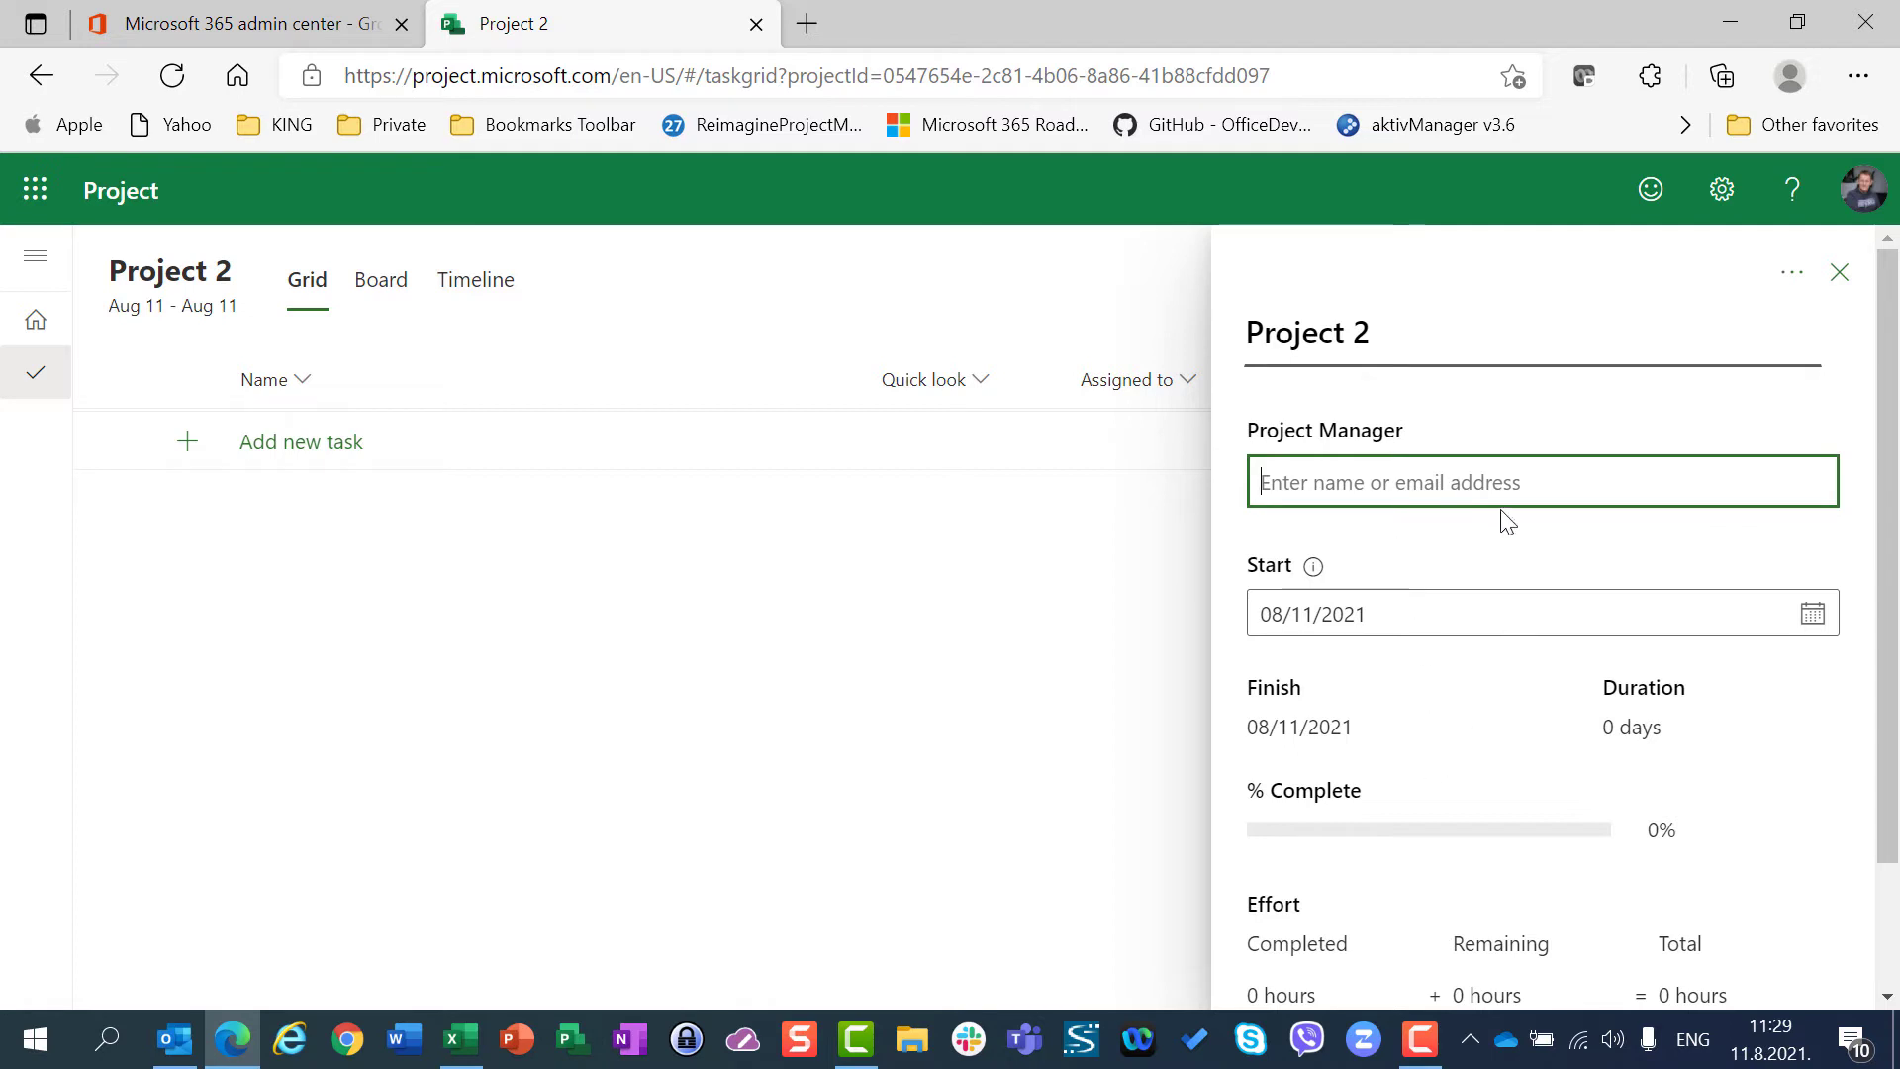
Close the details panel and review existing groups before choosing to create a new group.
left_click(1843, 285)
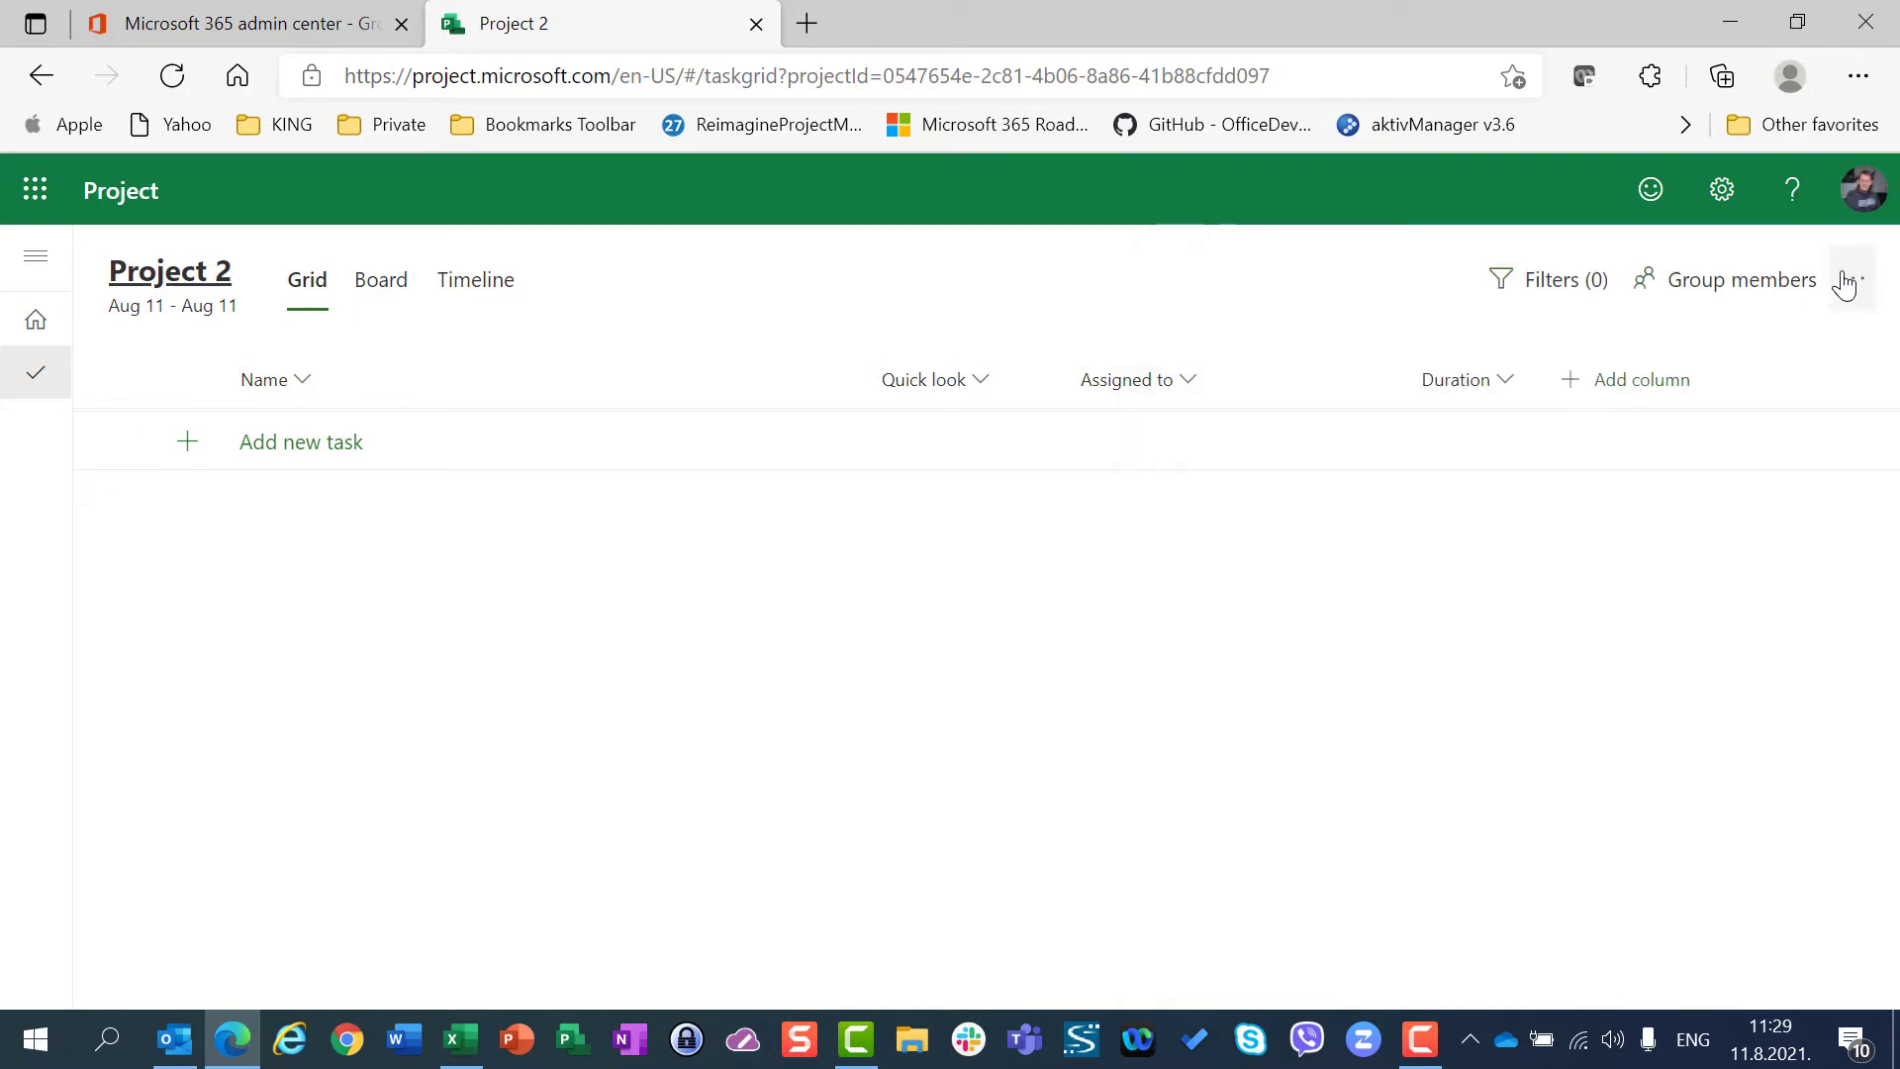
left_click(1803, 283)
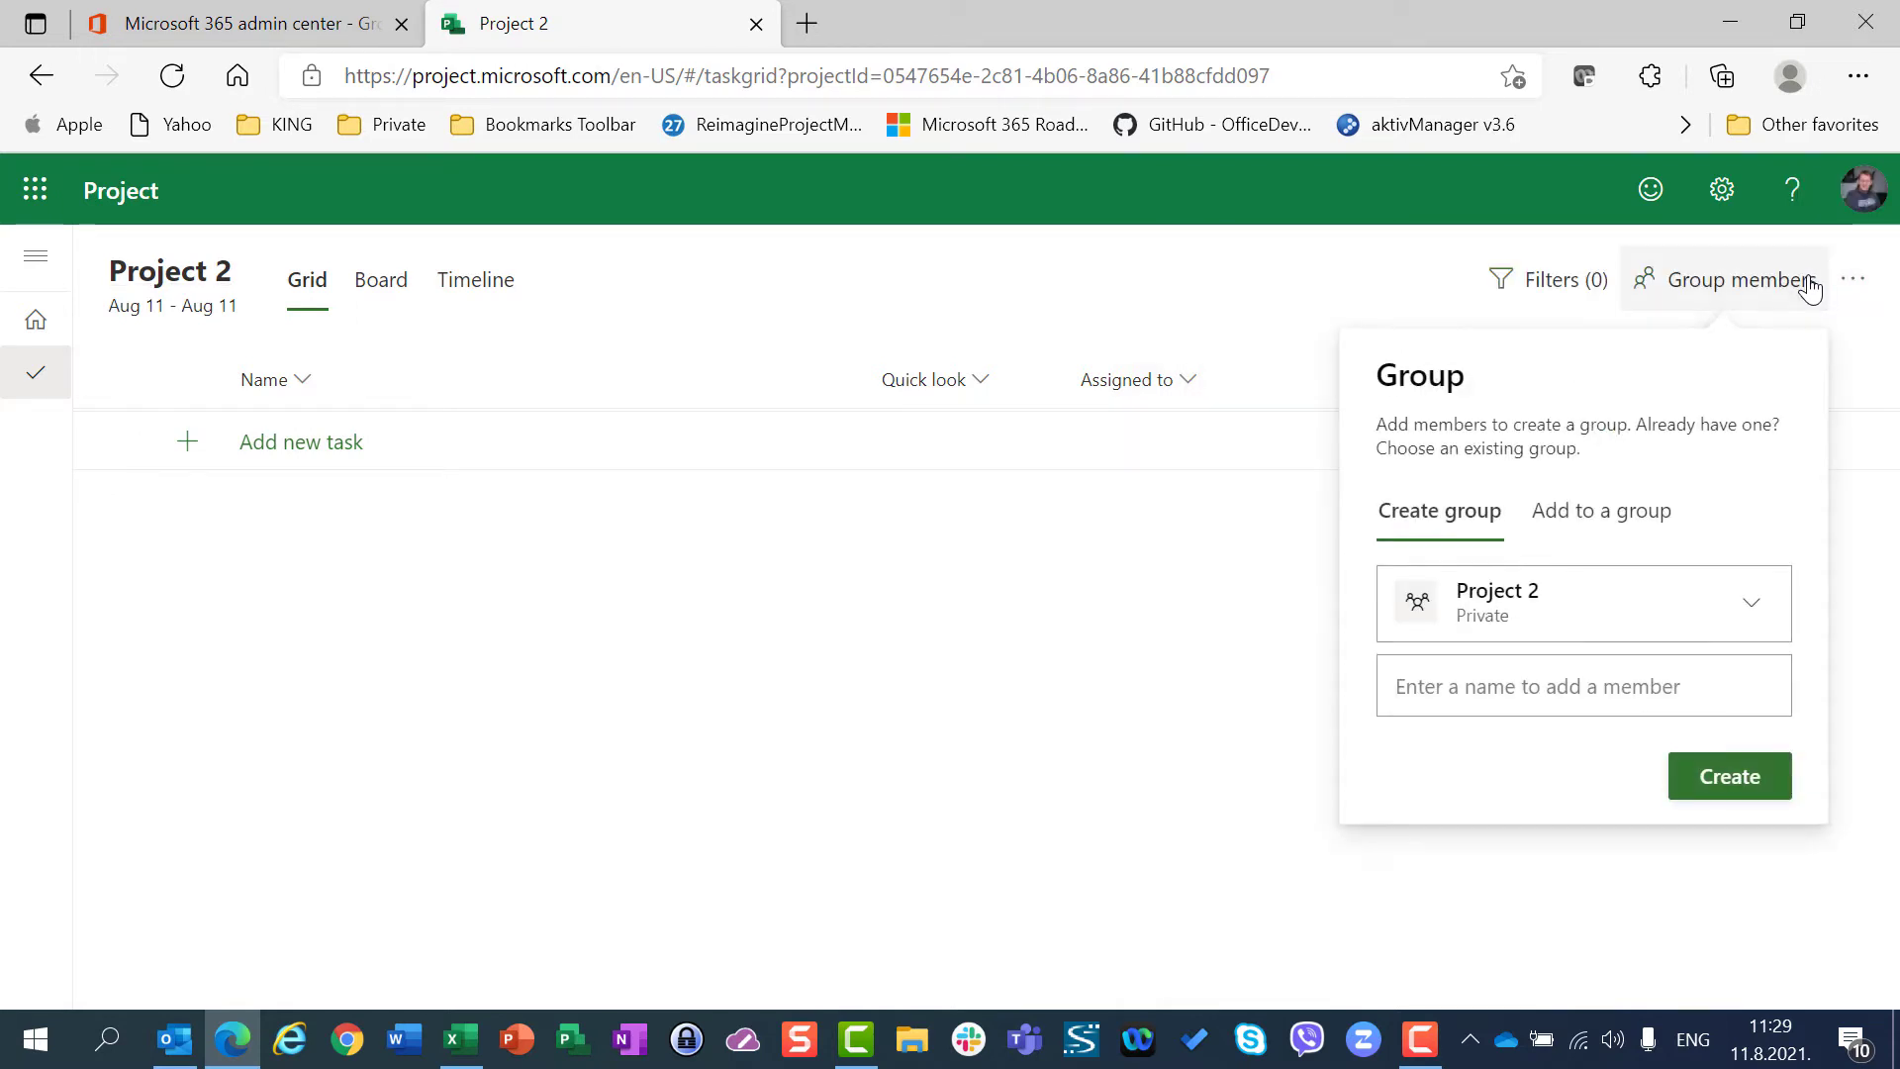
left_click(1628, 518)
left_click(1440, 613)
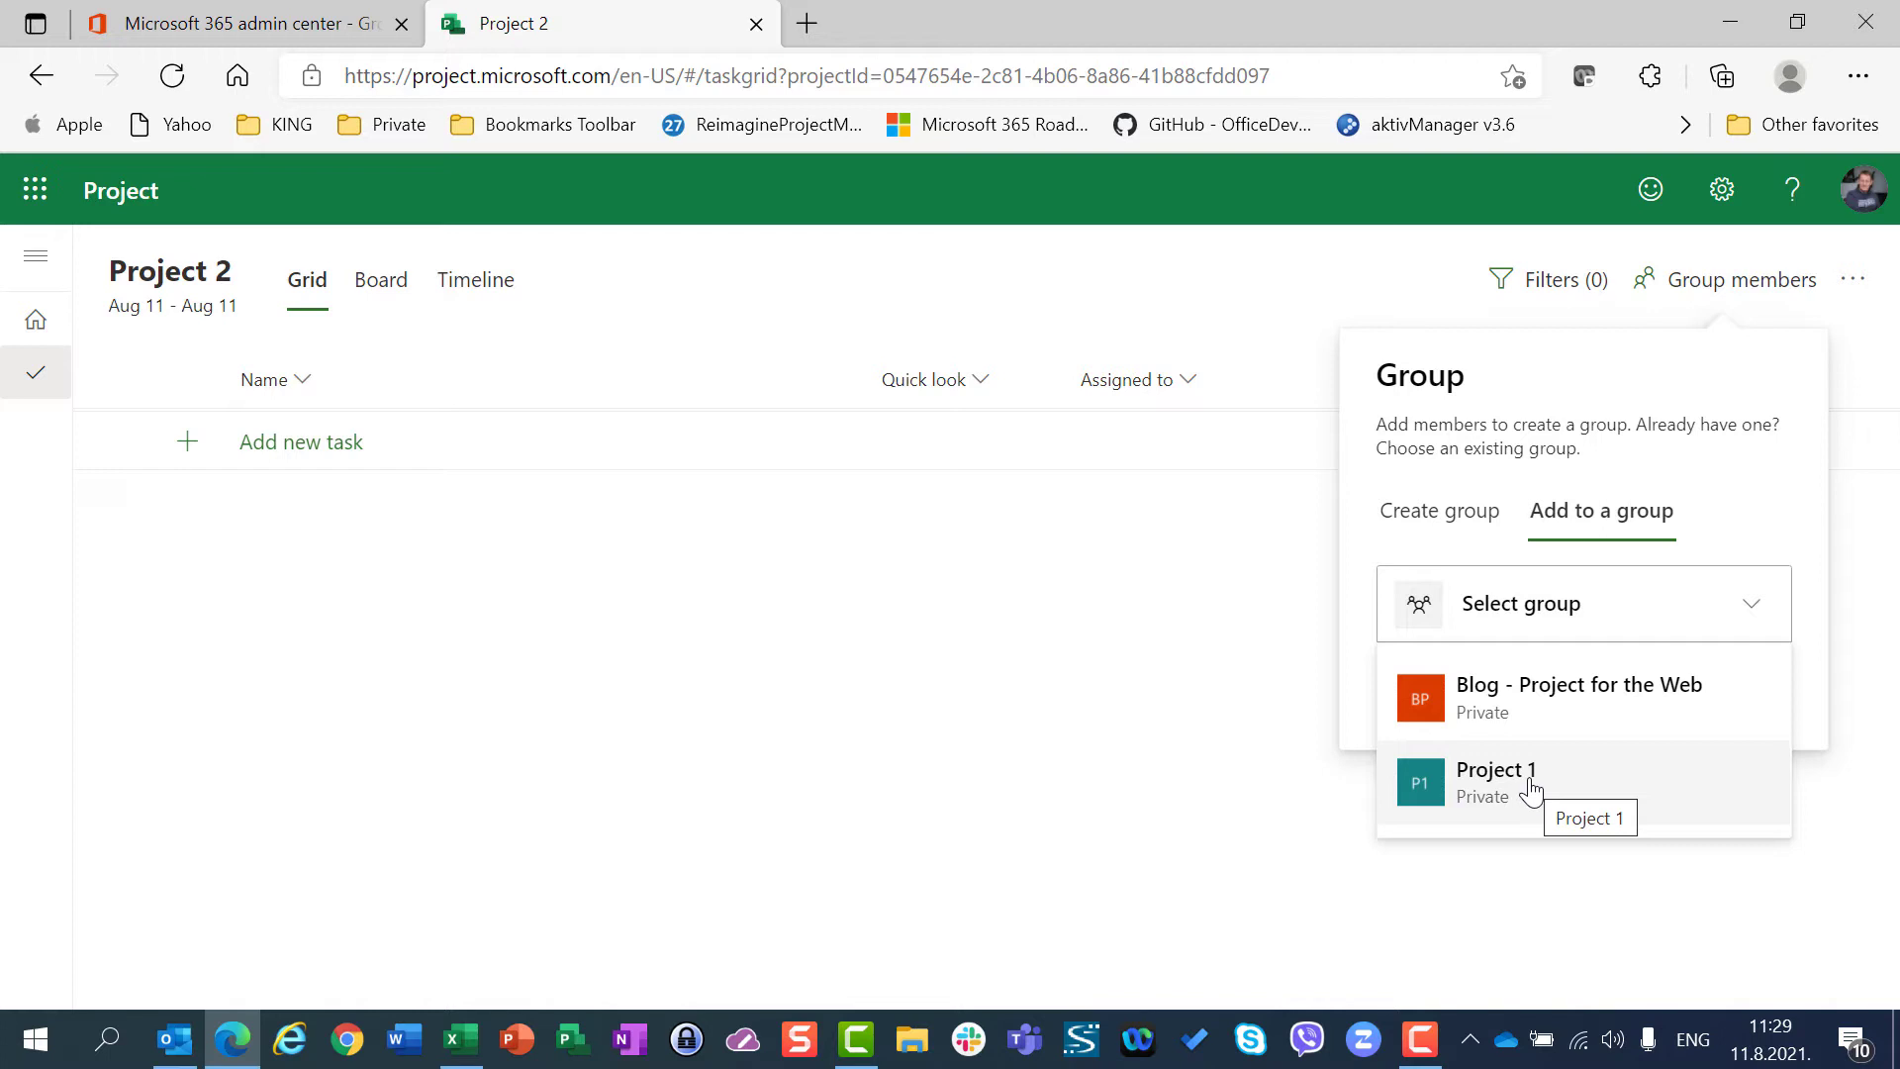
left_click(1397, 513)
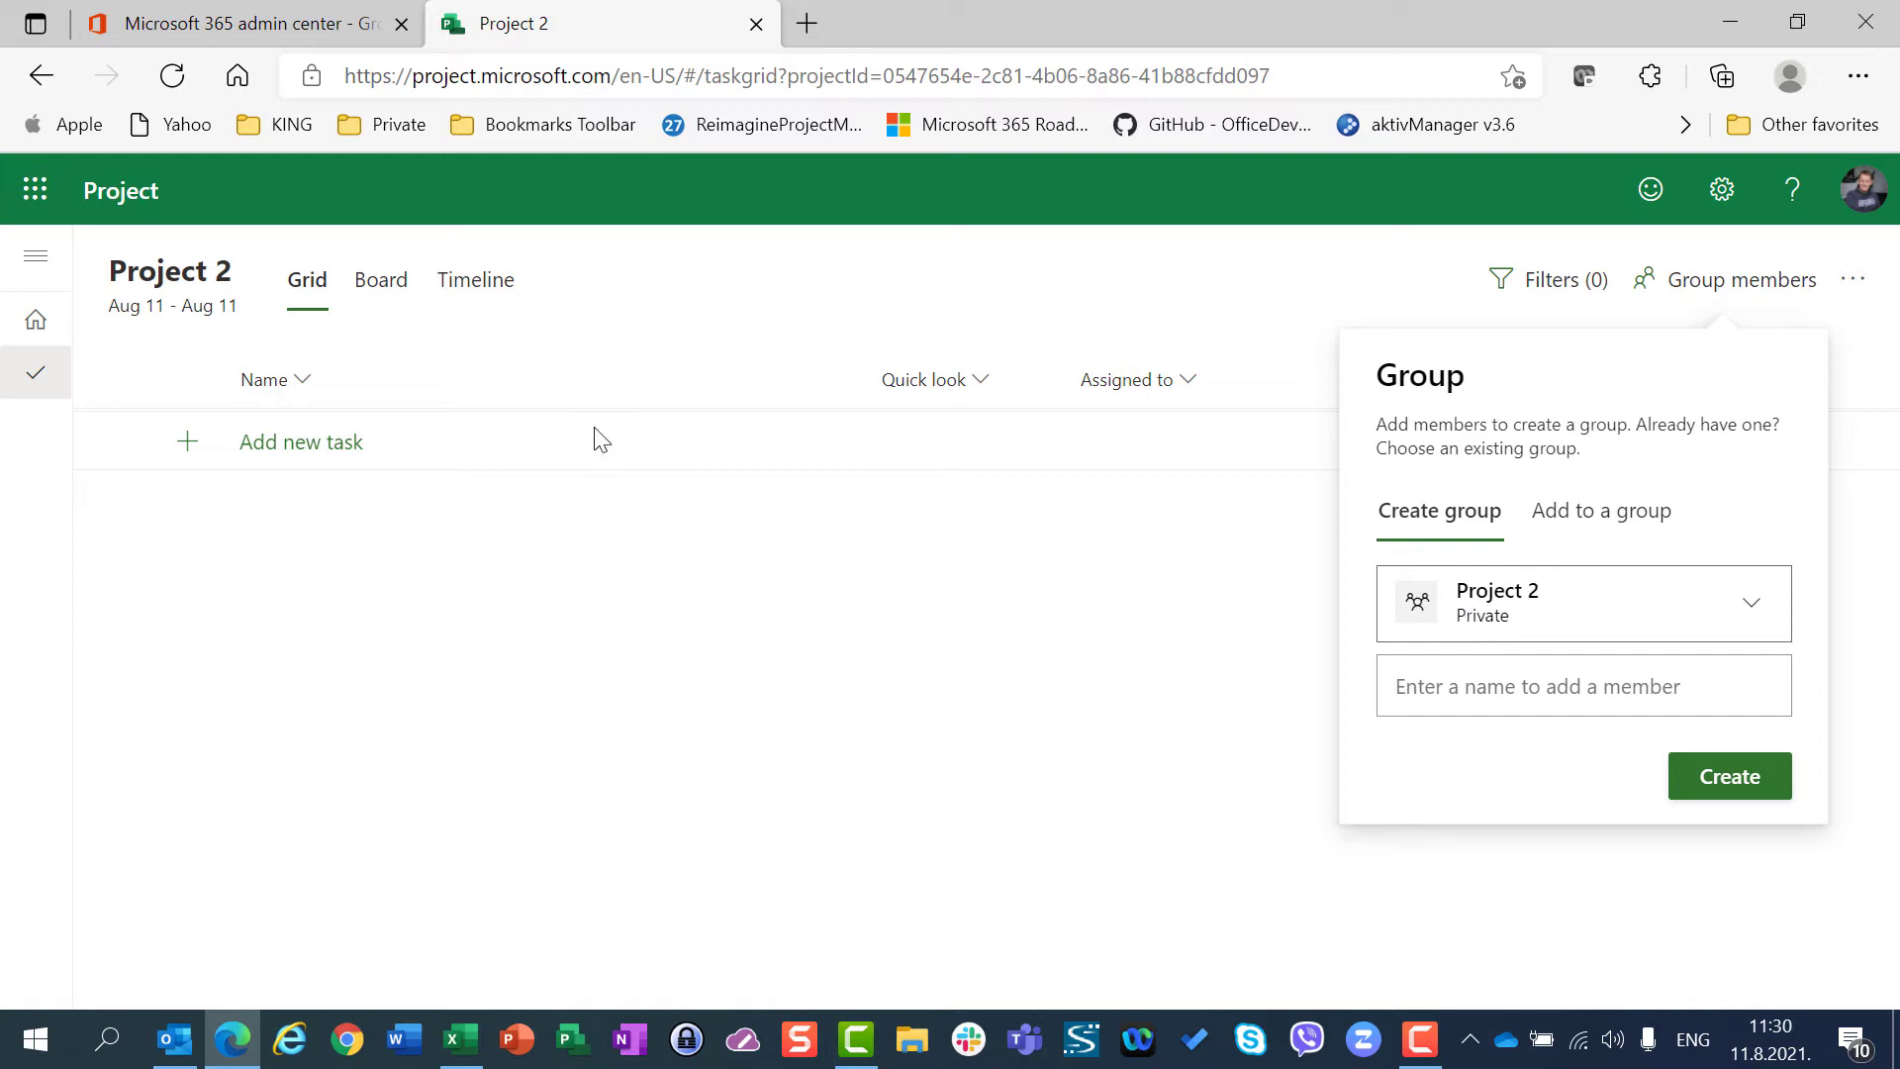
Create the private Project 2 group with one person added as a member.
left_click(1563, 695)
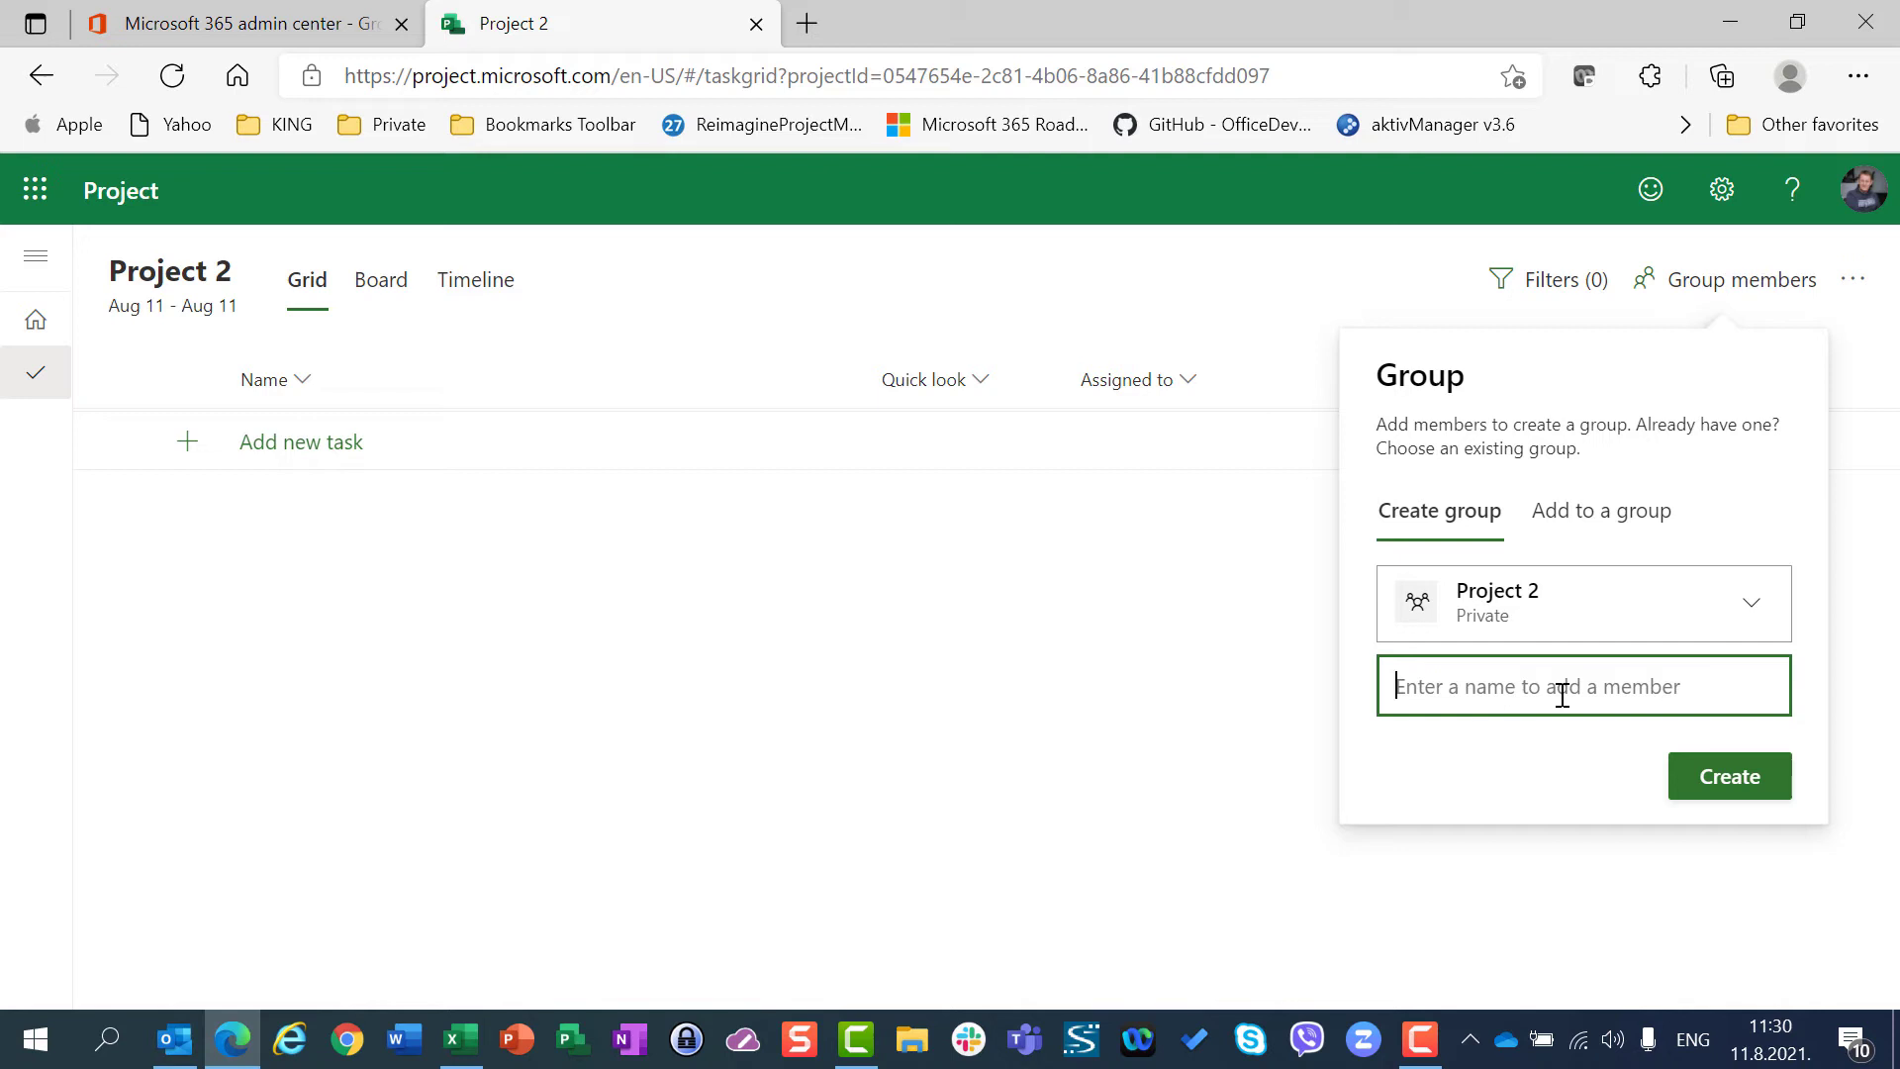
type("Peter")
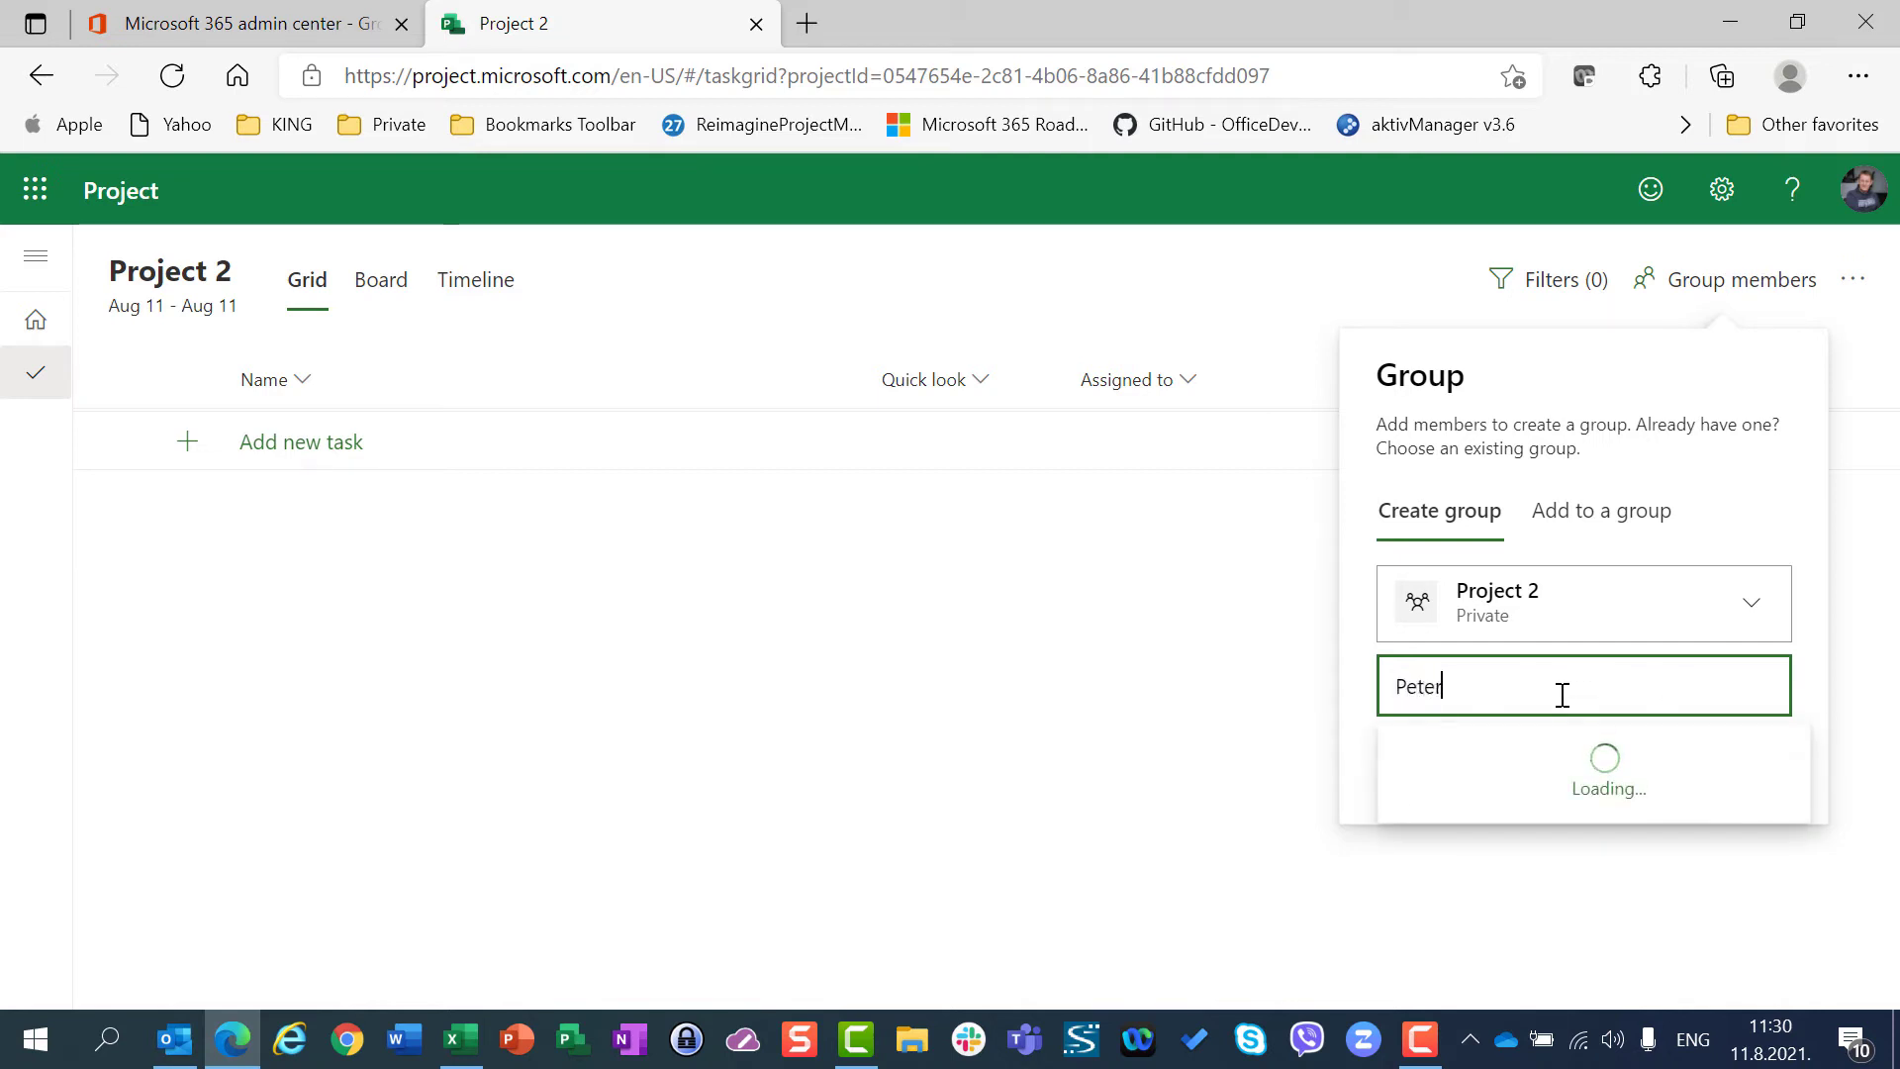
key("Return")
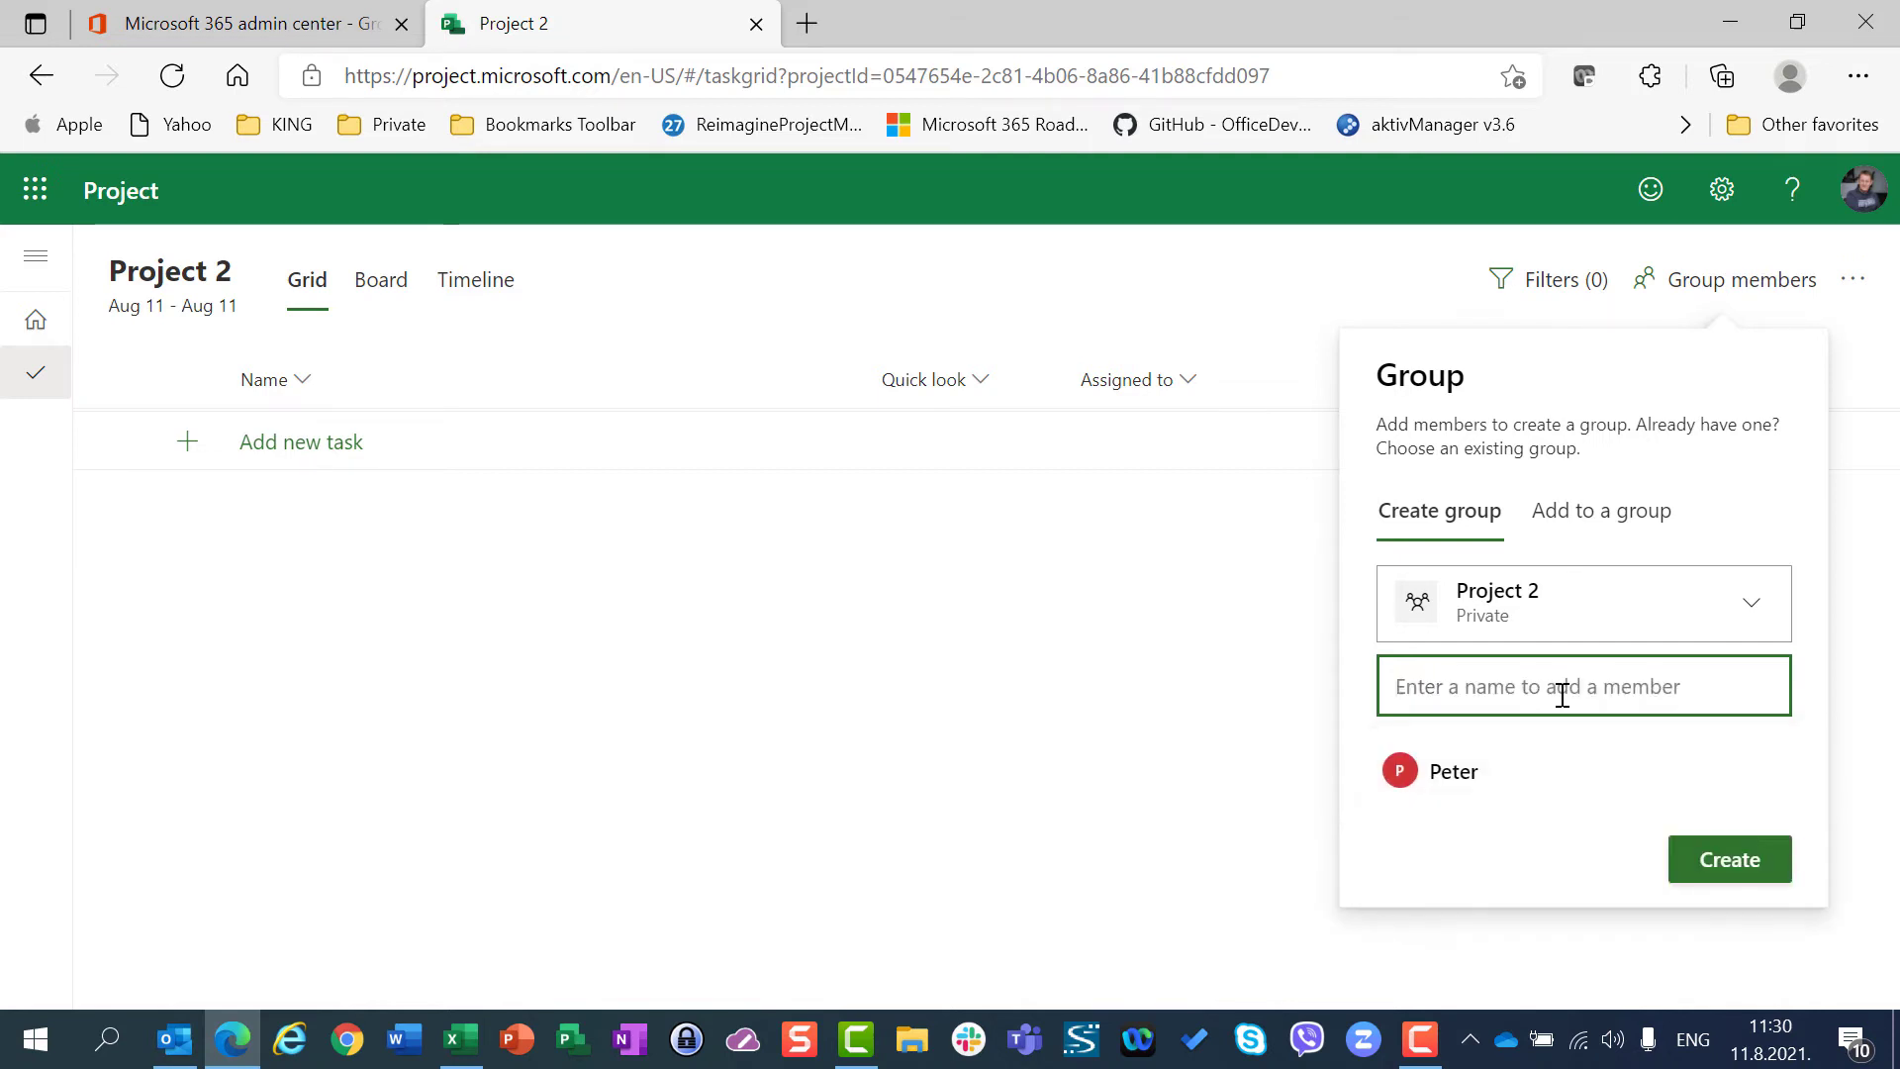
type("p")
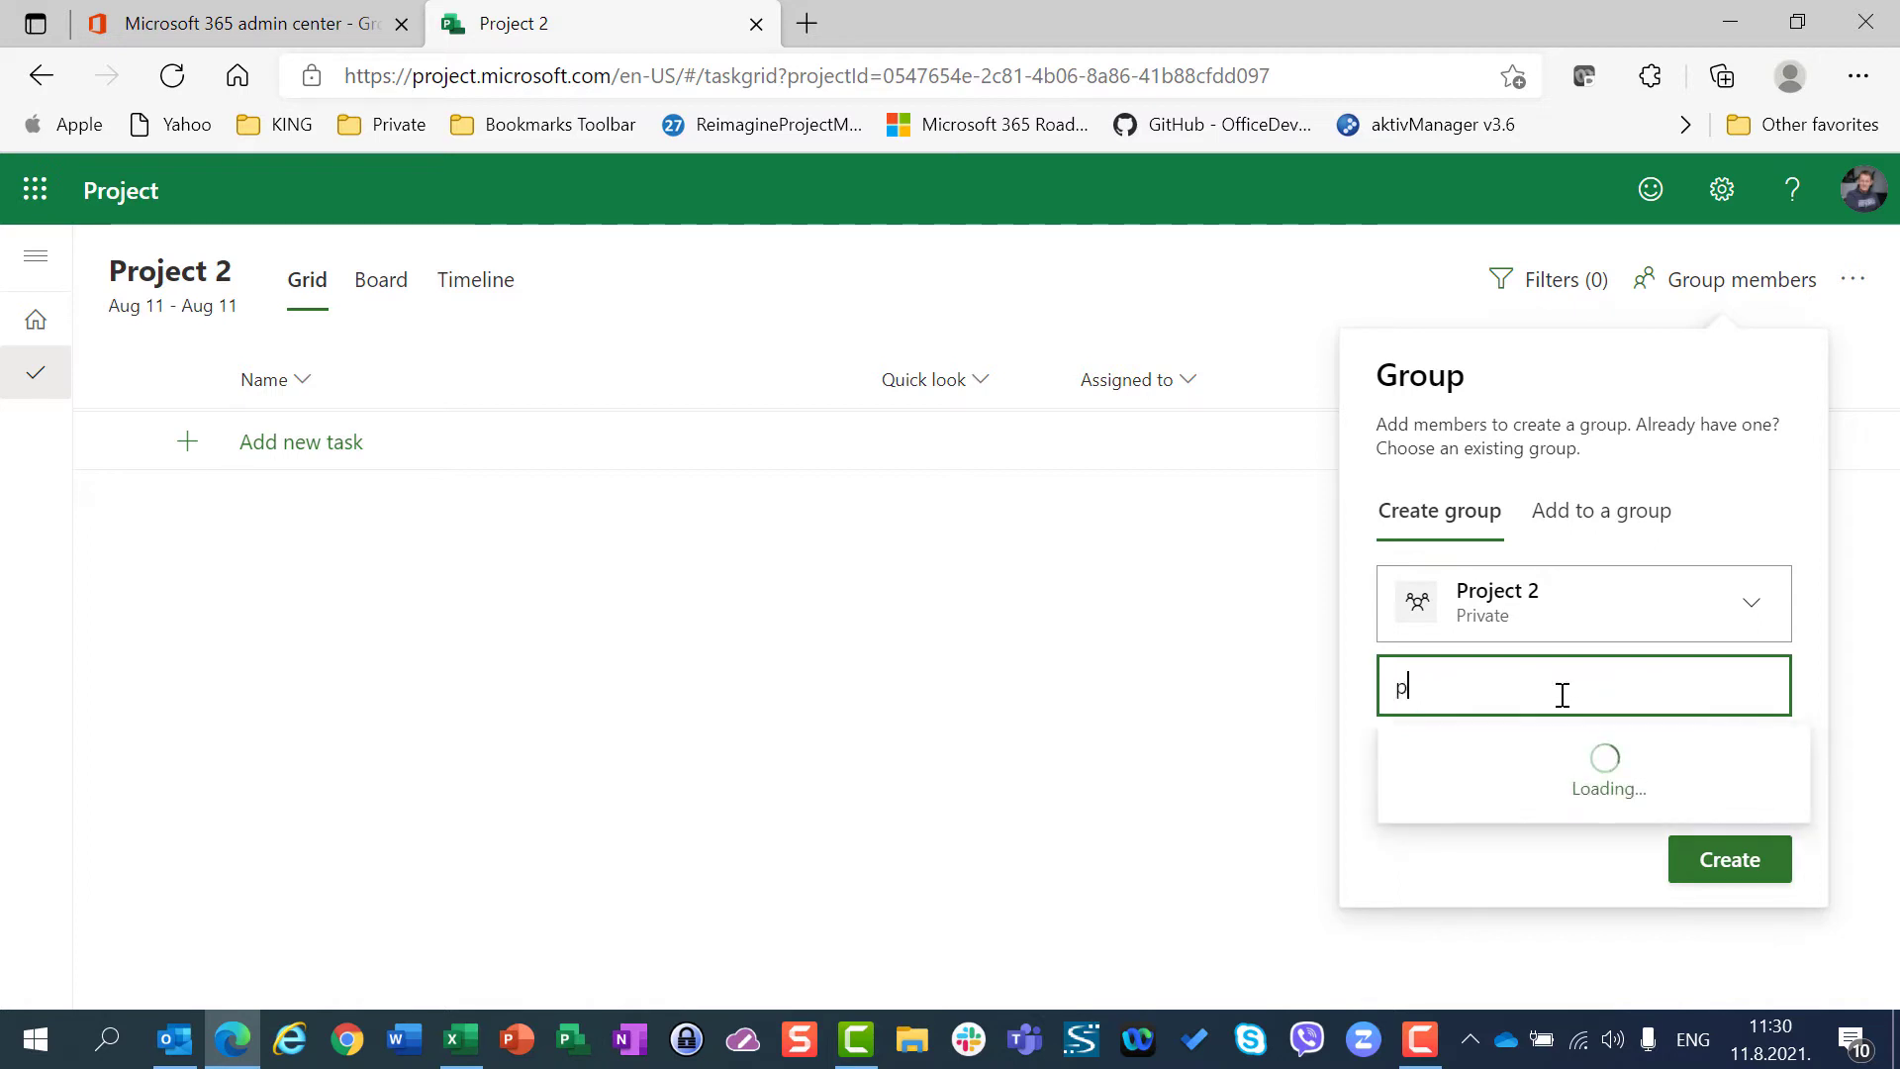
type("aul")
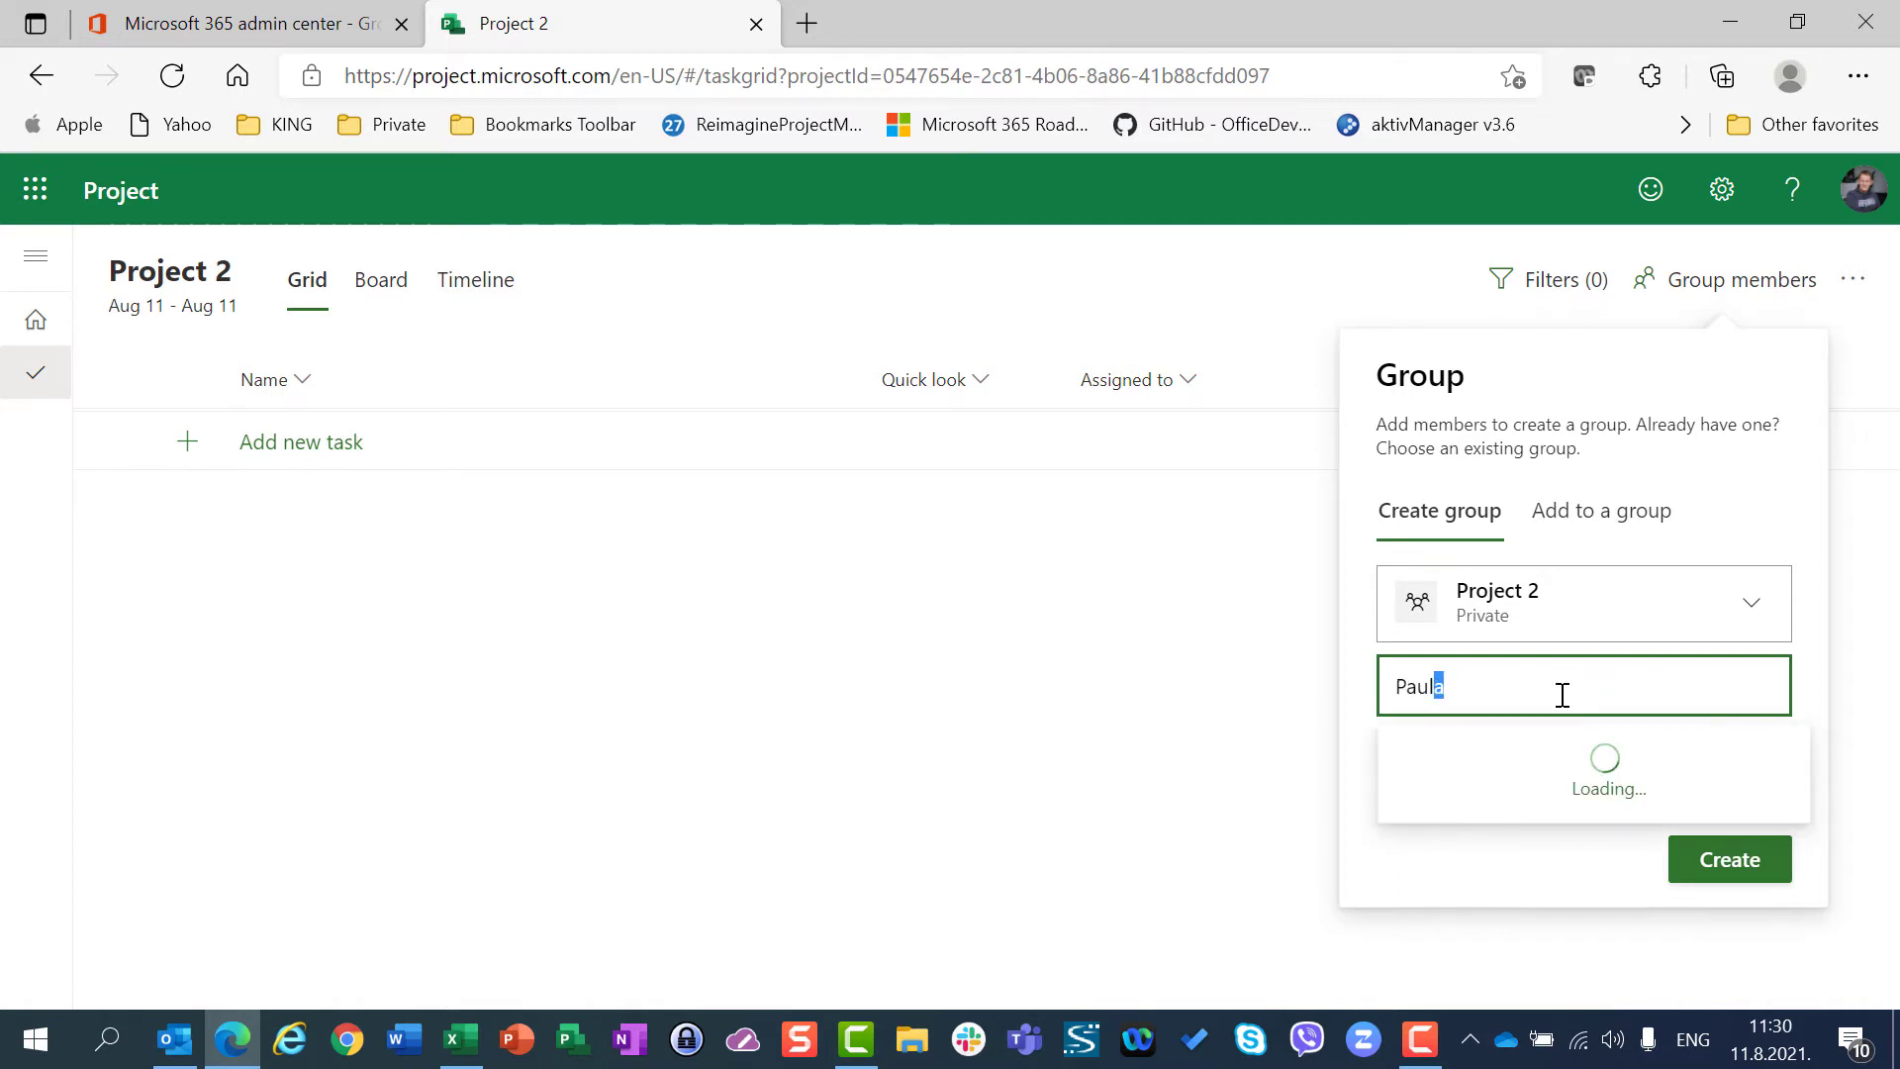
type("s")
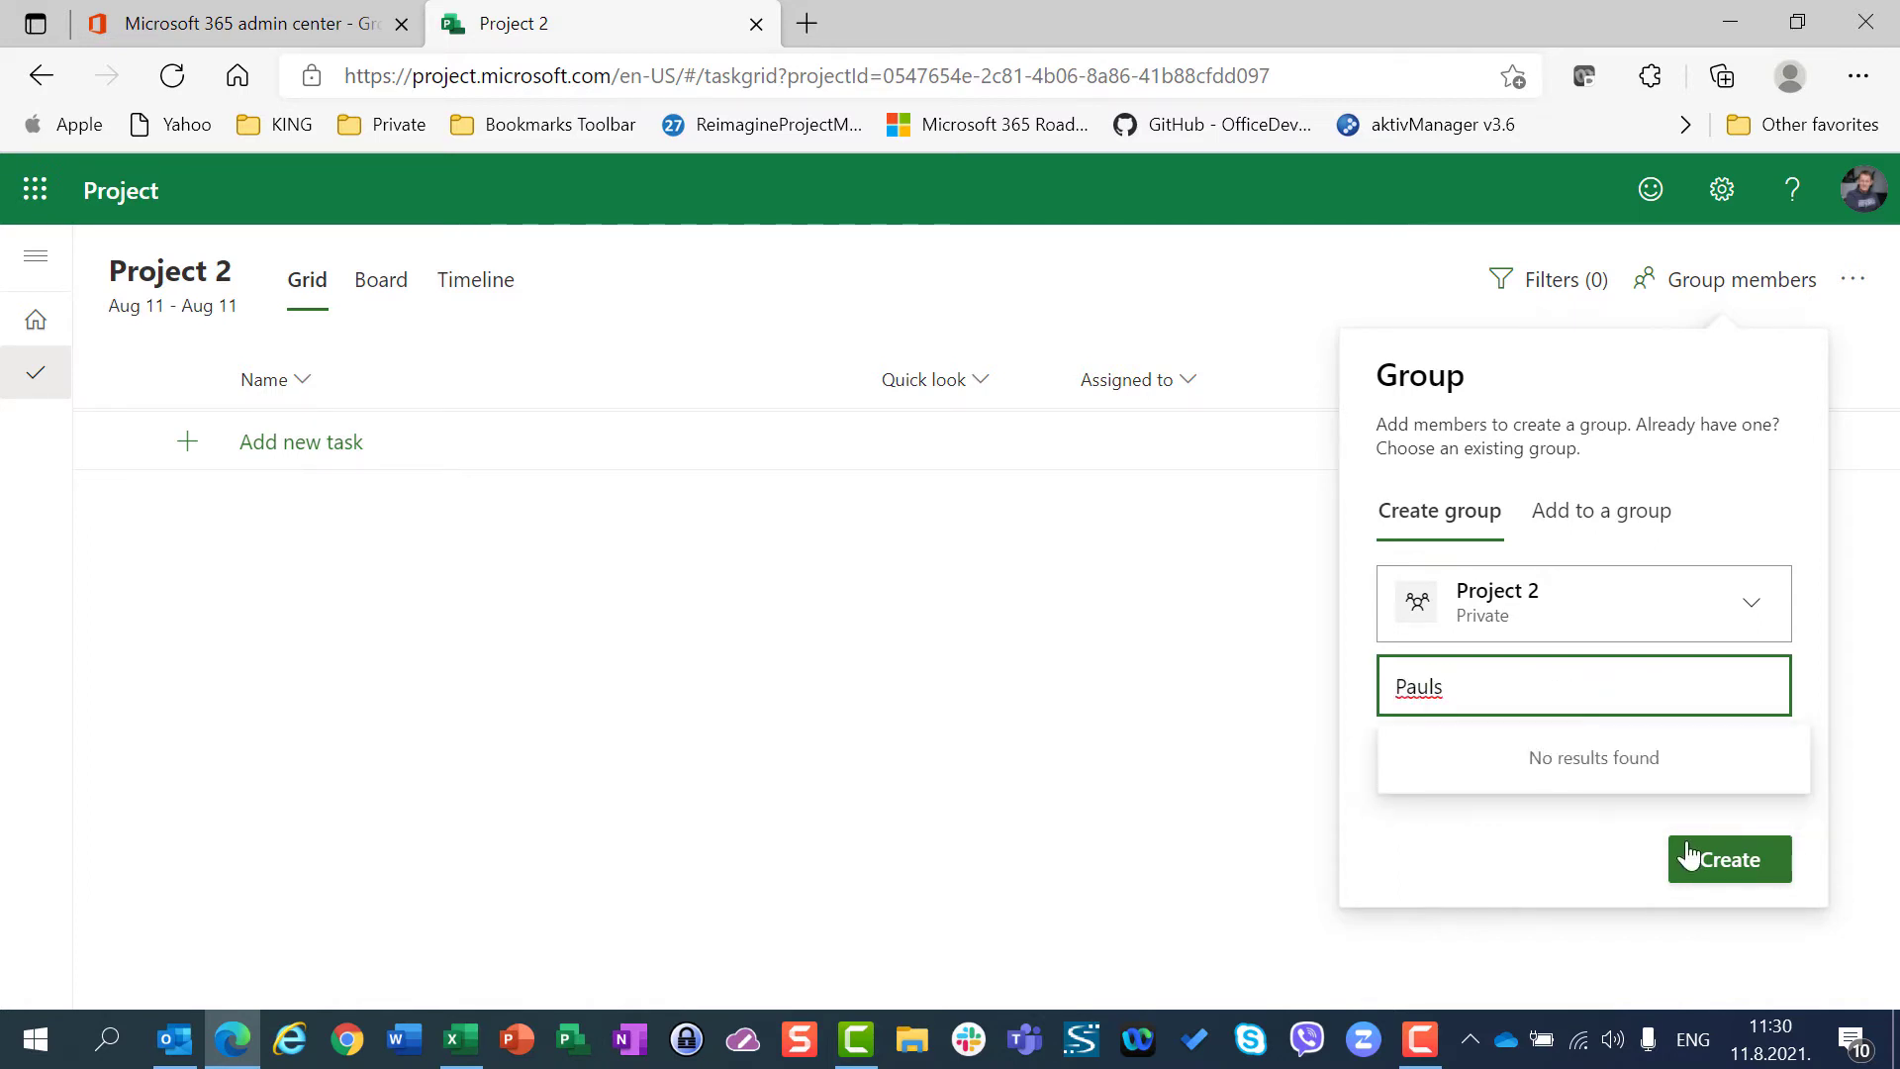
left_click(1709, 861)
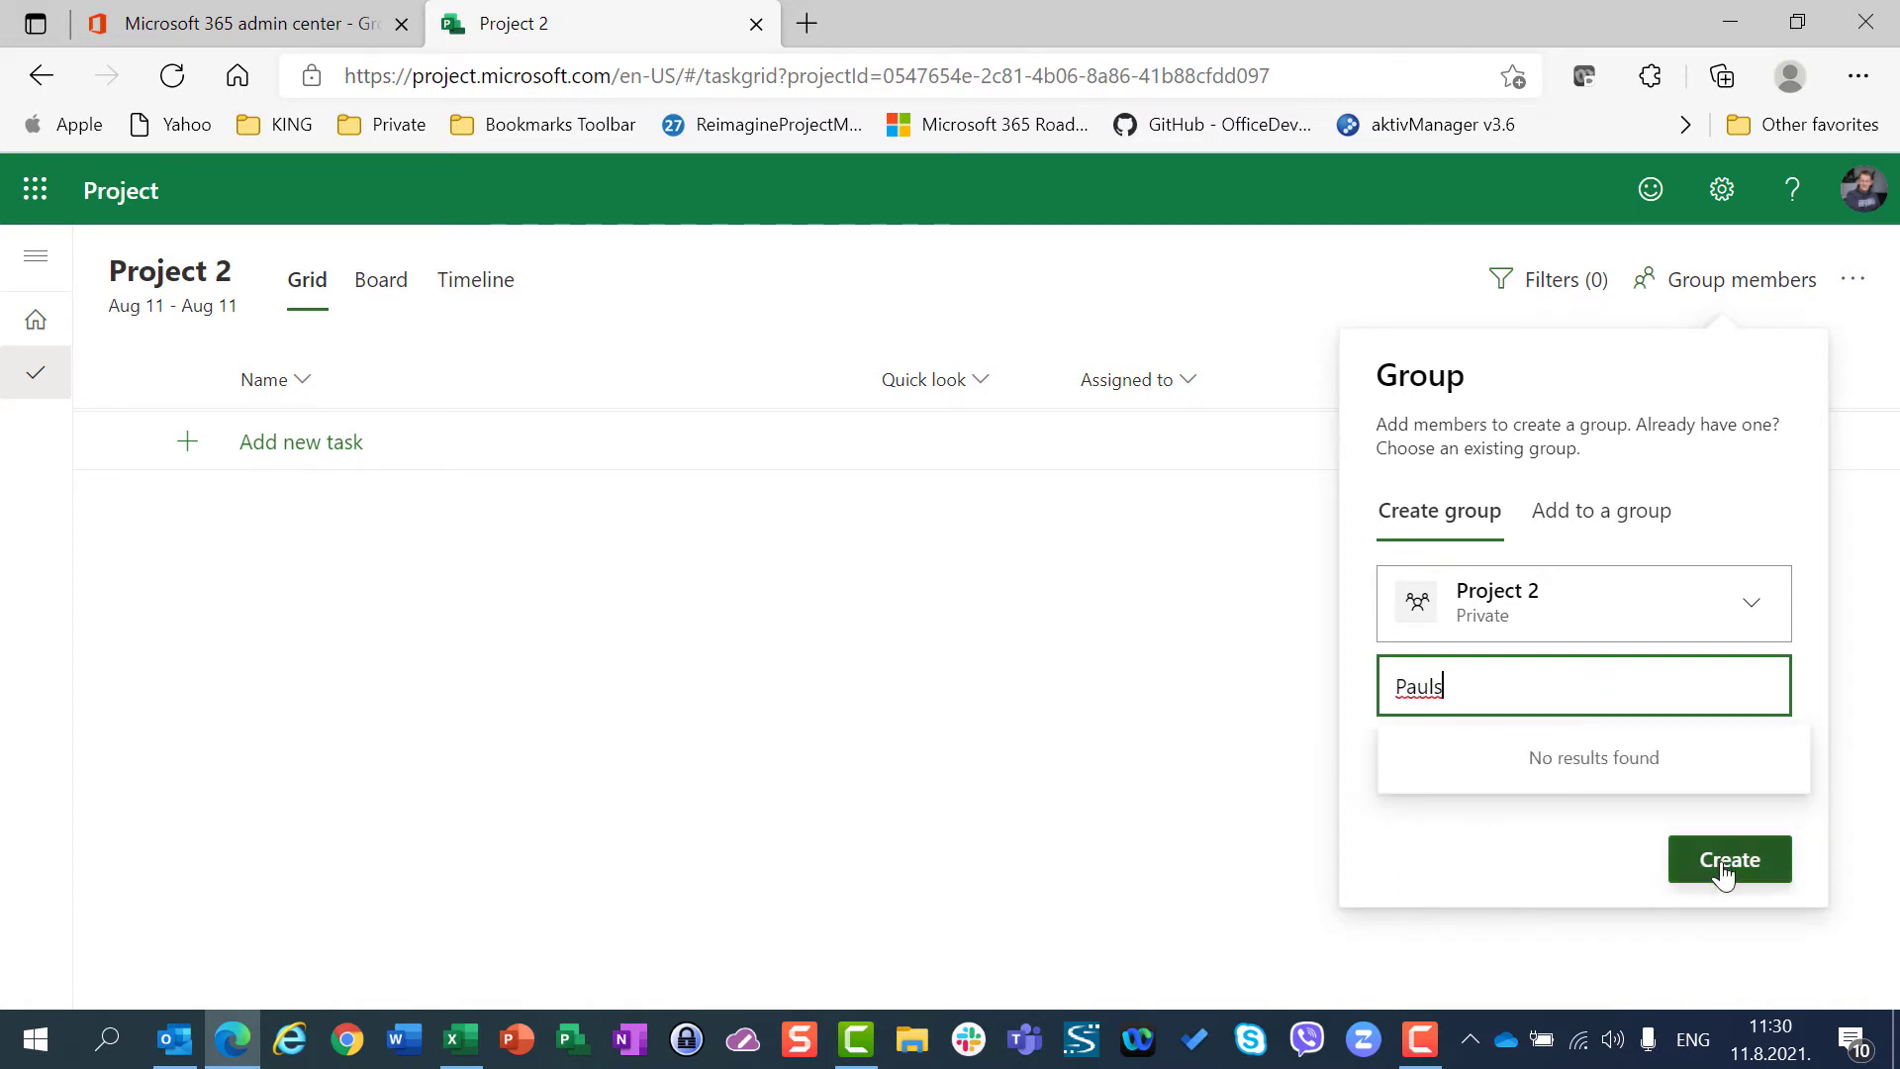
Add one more person to the Project 2 group.
left_click(1754, 297)
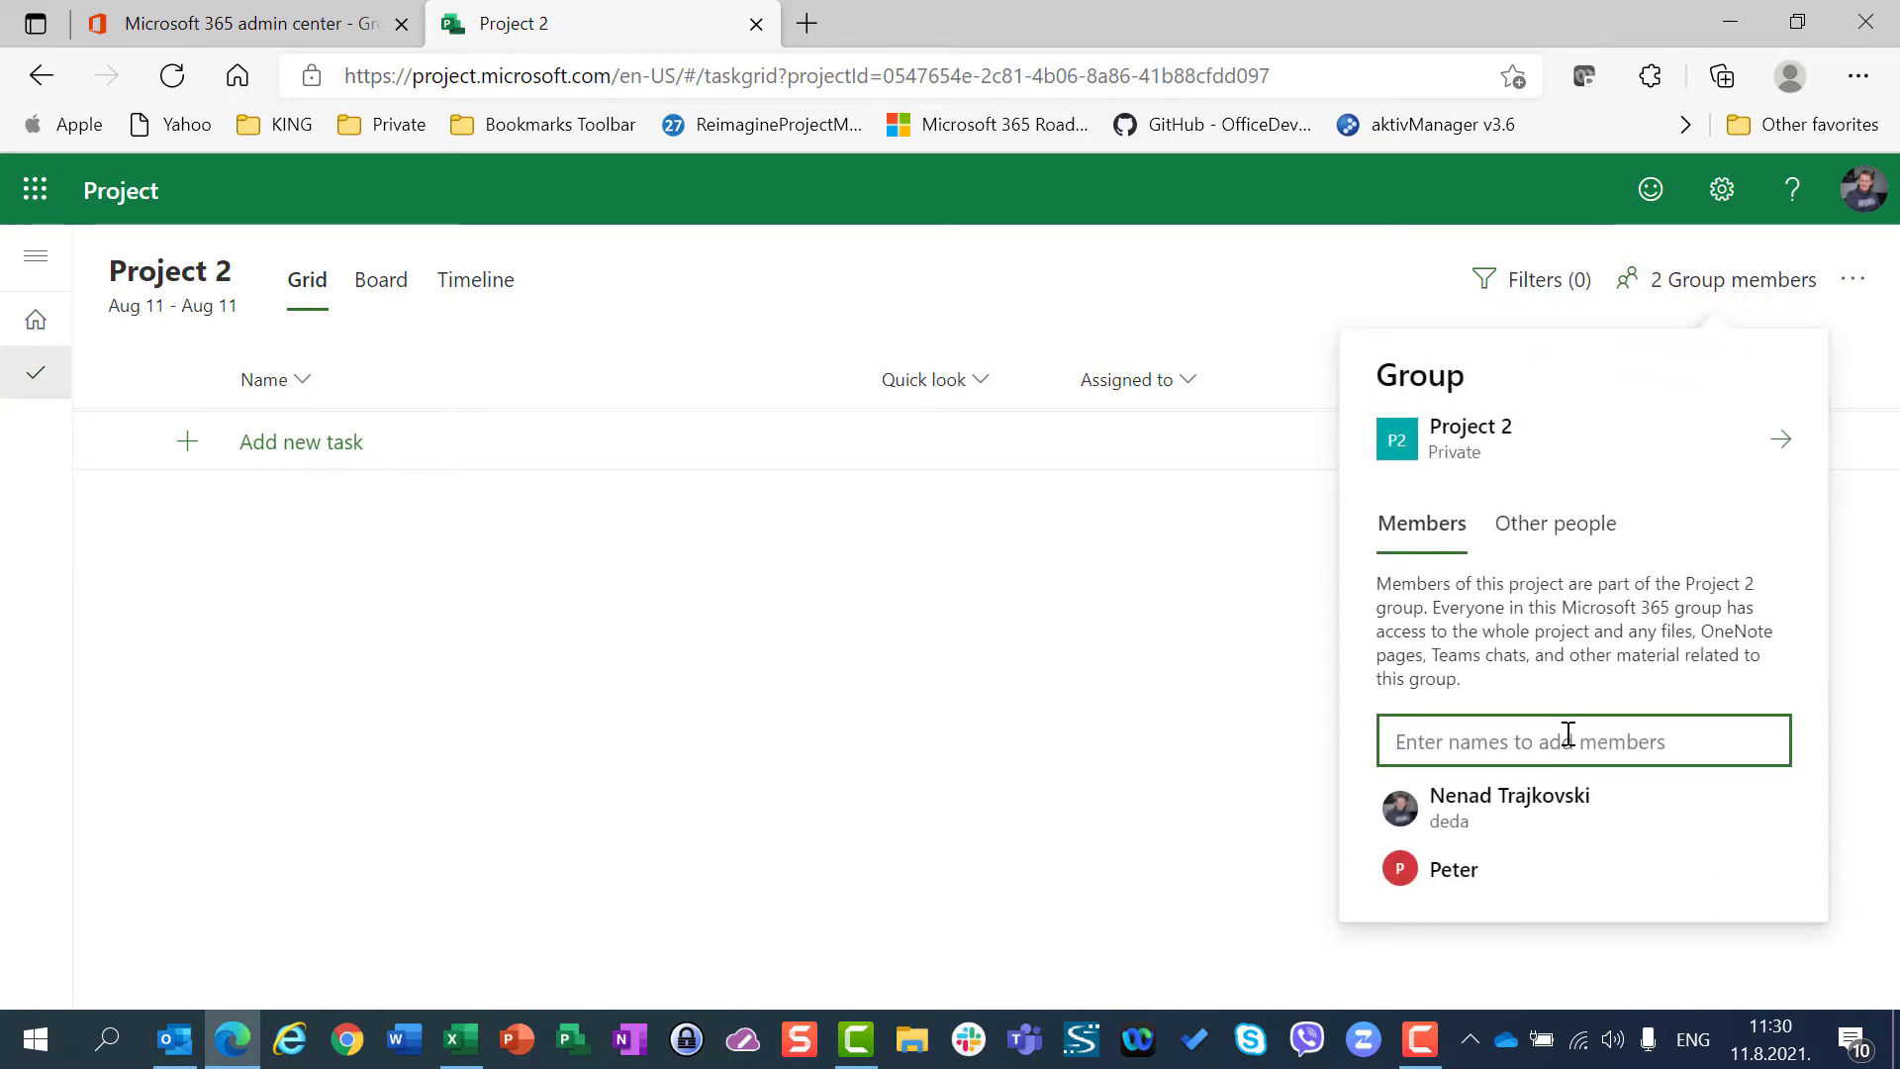
type("pau")
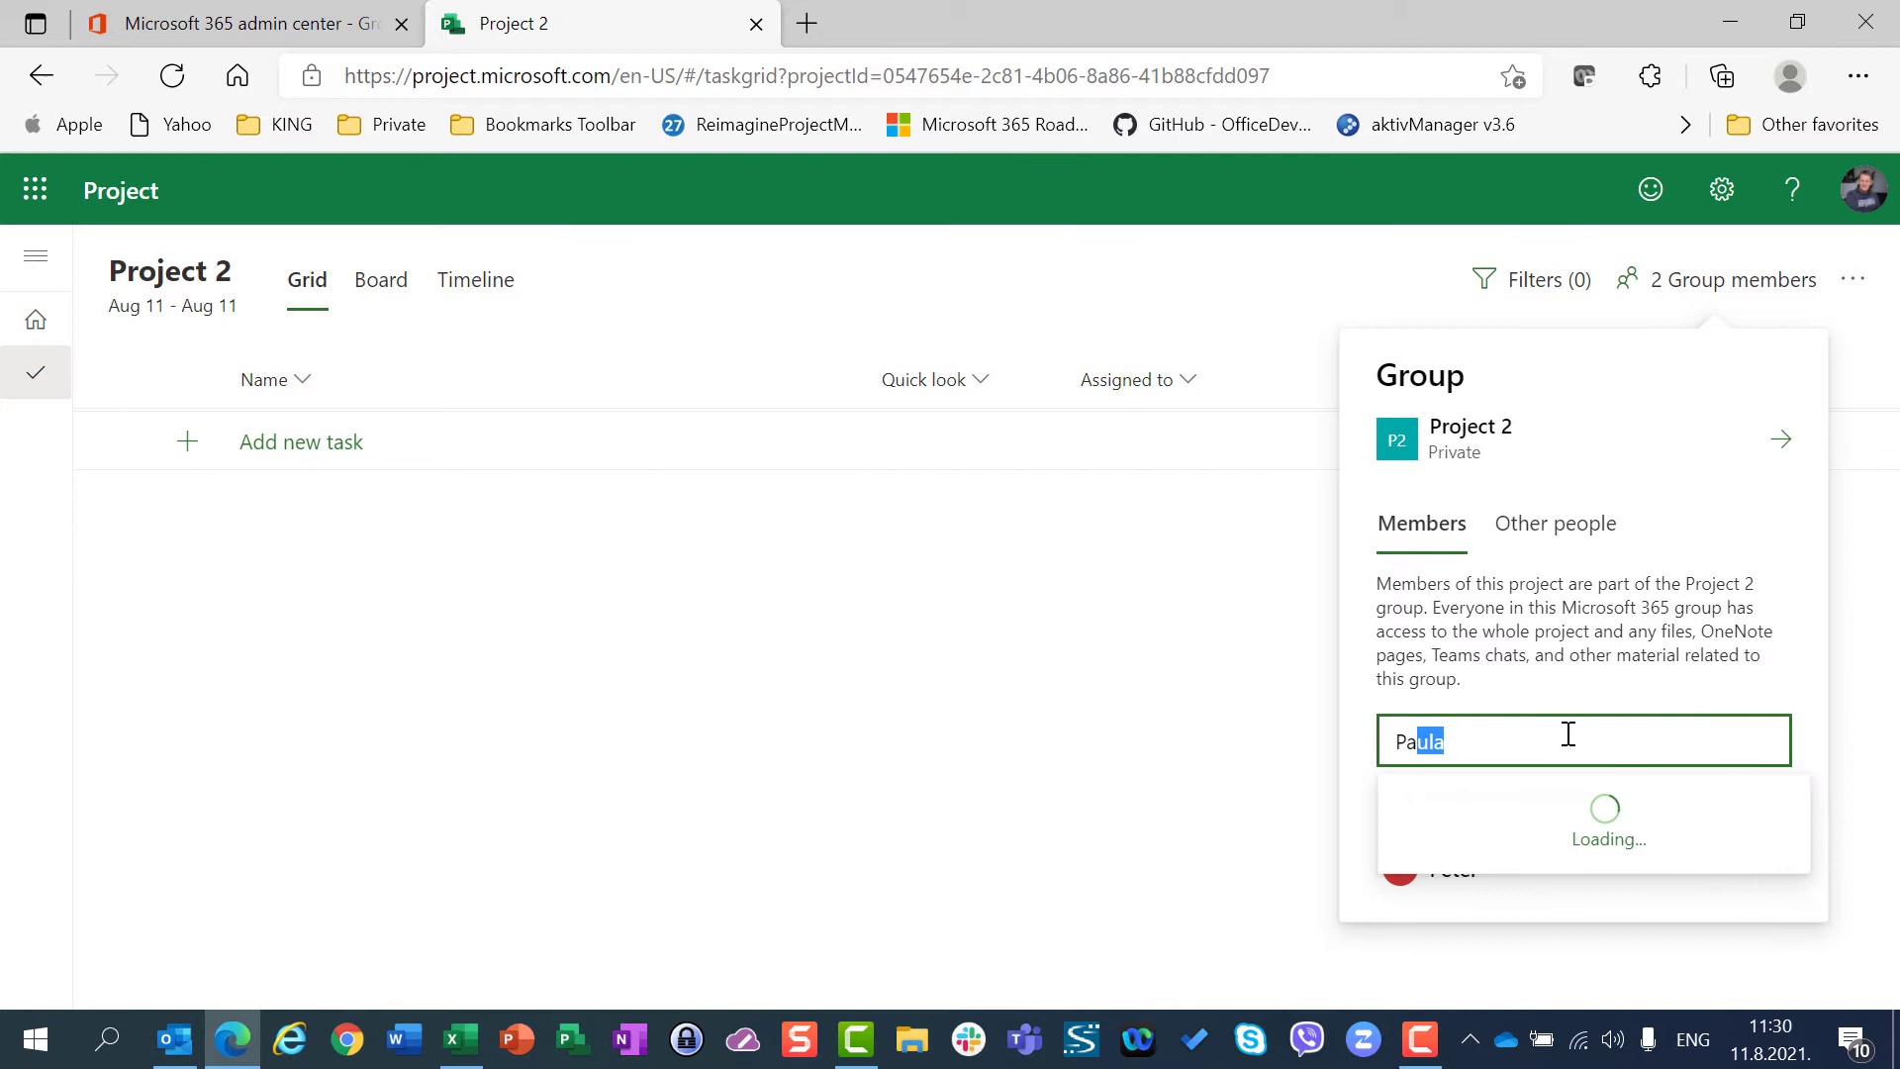
type("l")
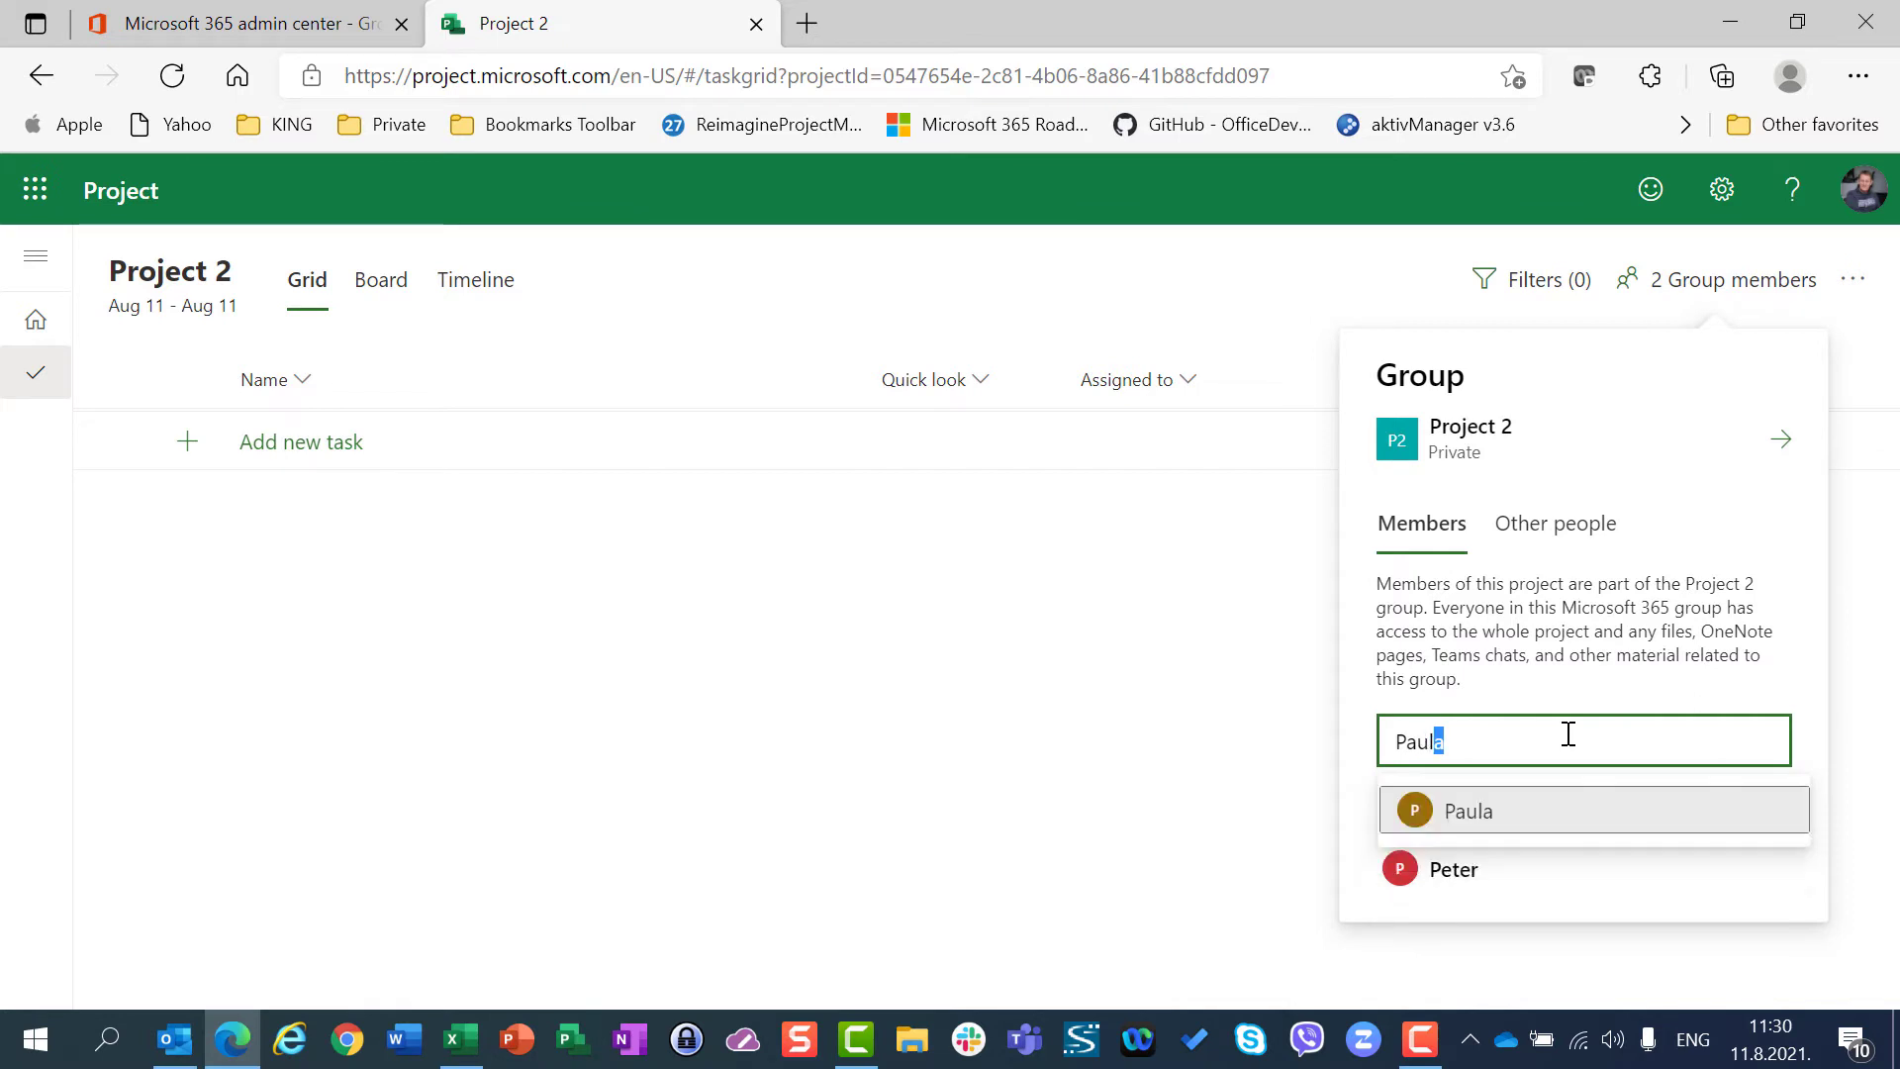
type("a")
left_click(1523, 813)
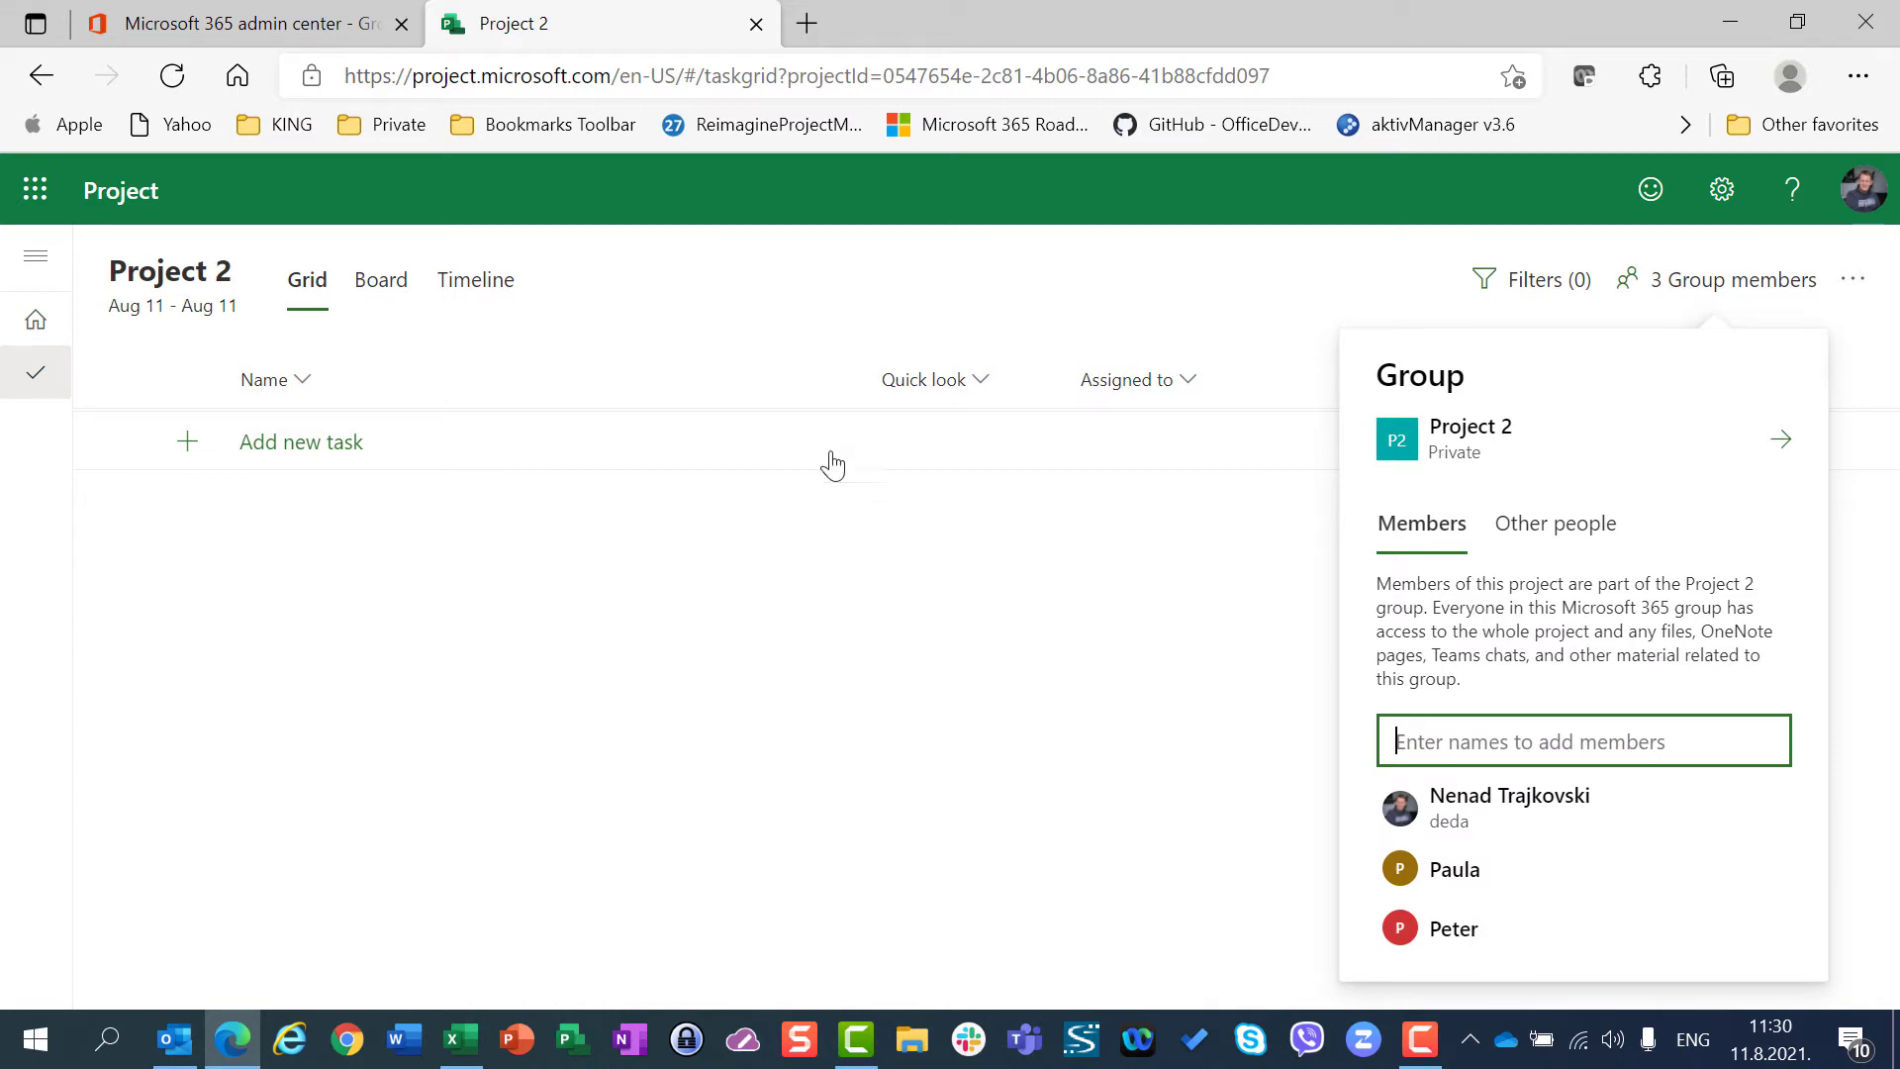
Add tasks 'c' and 'd' to Project 2.
left_click(322, 443)
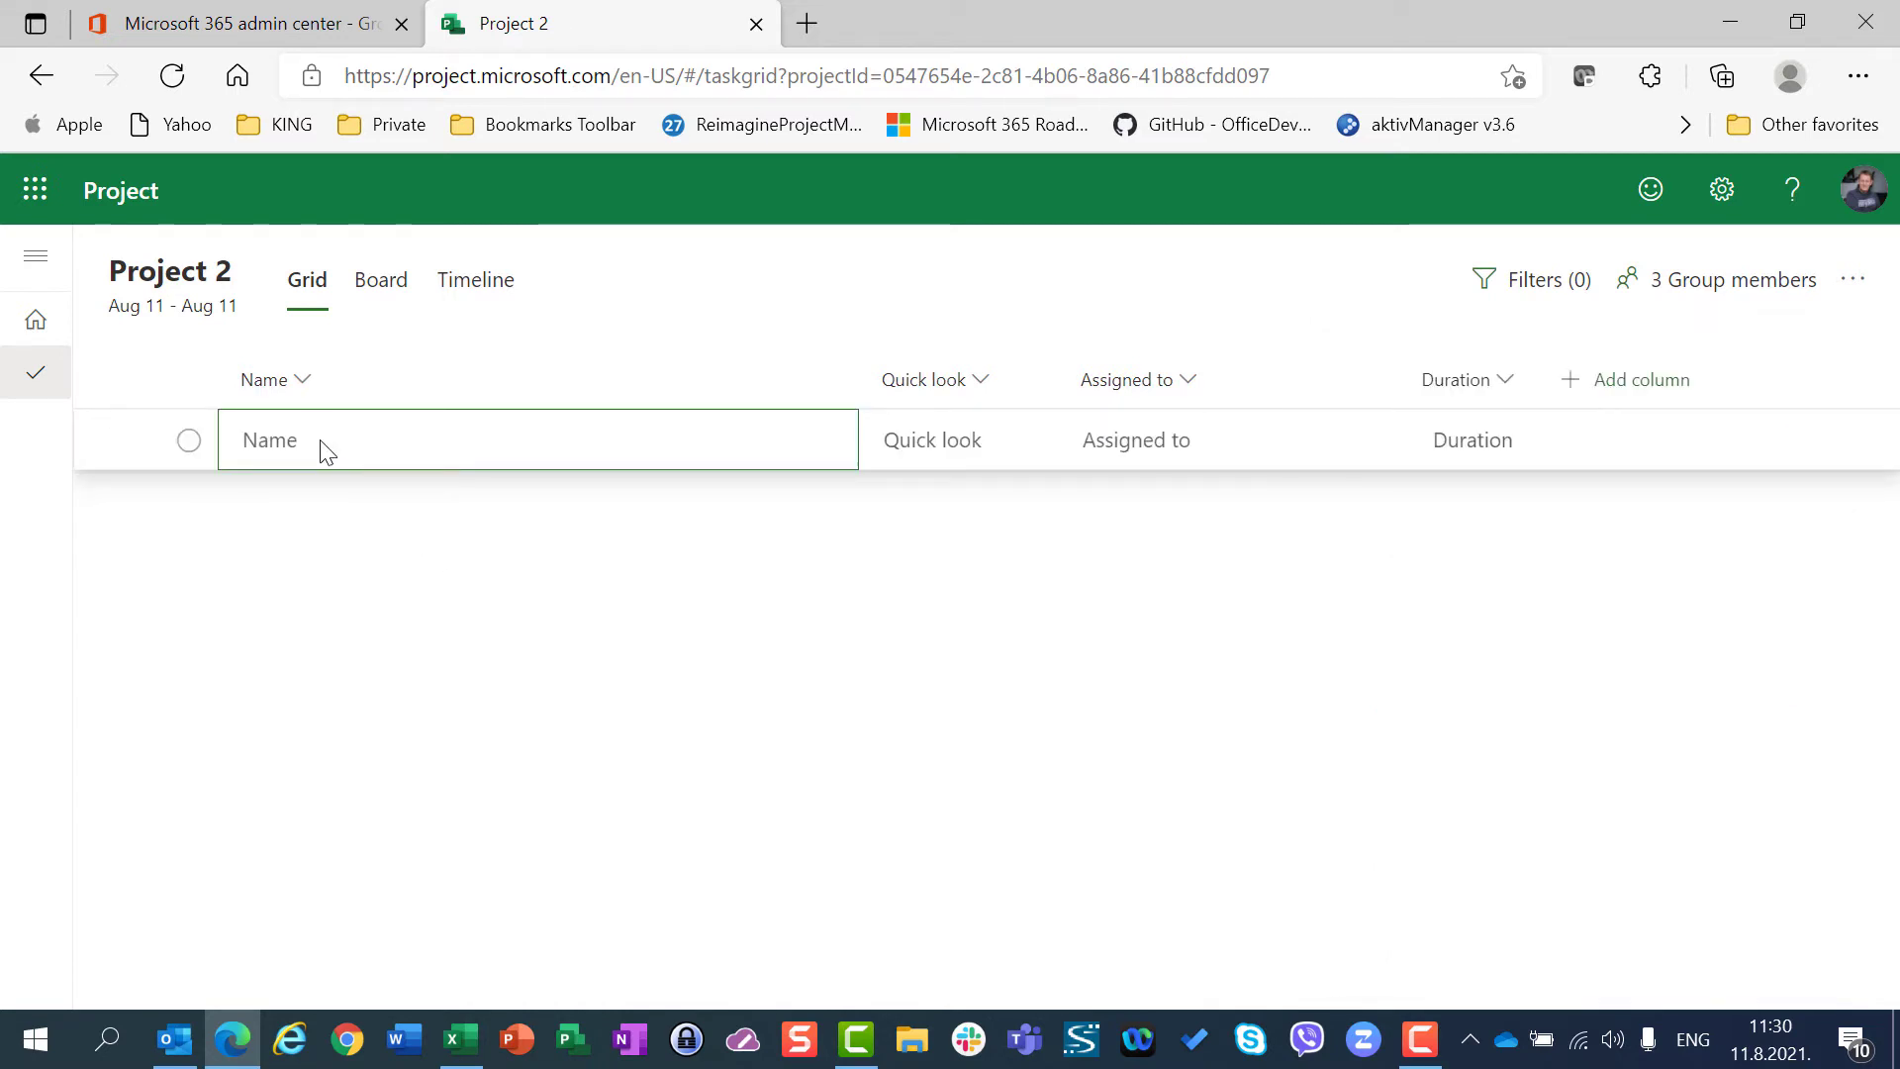
left_click(320, 441)
key("Return")
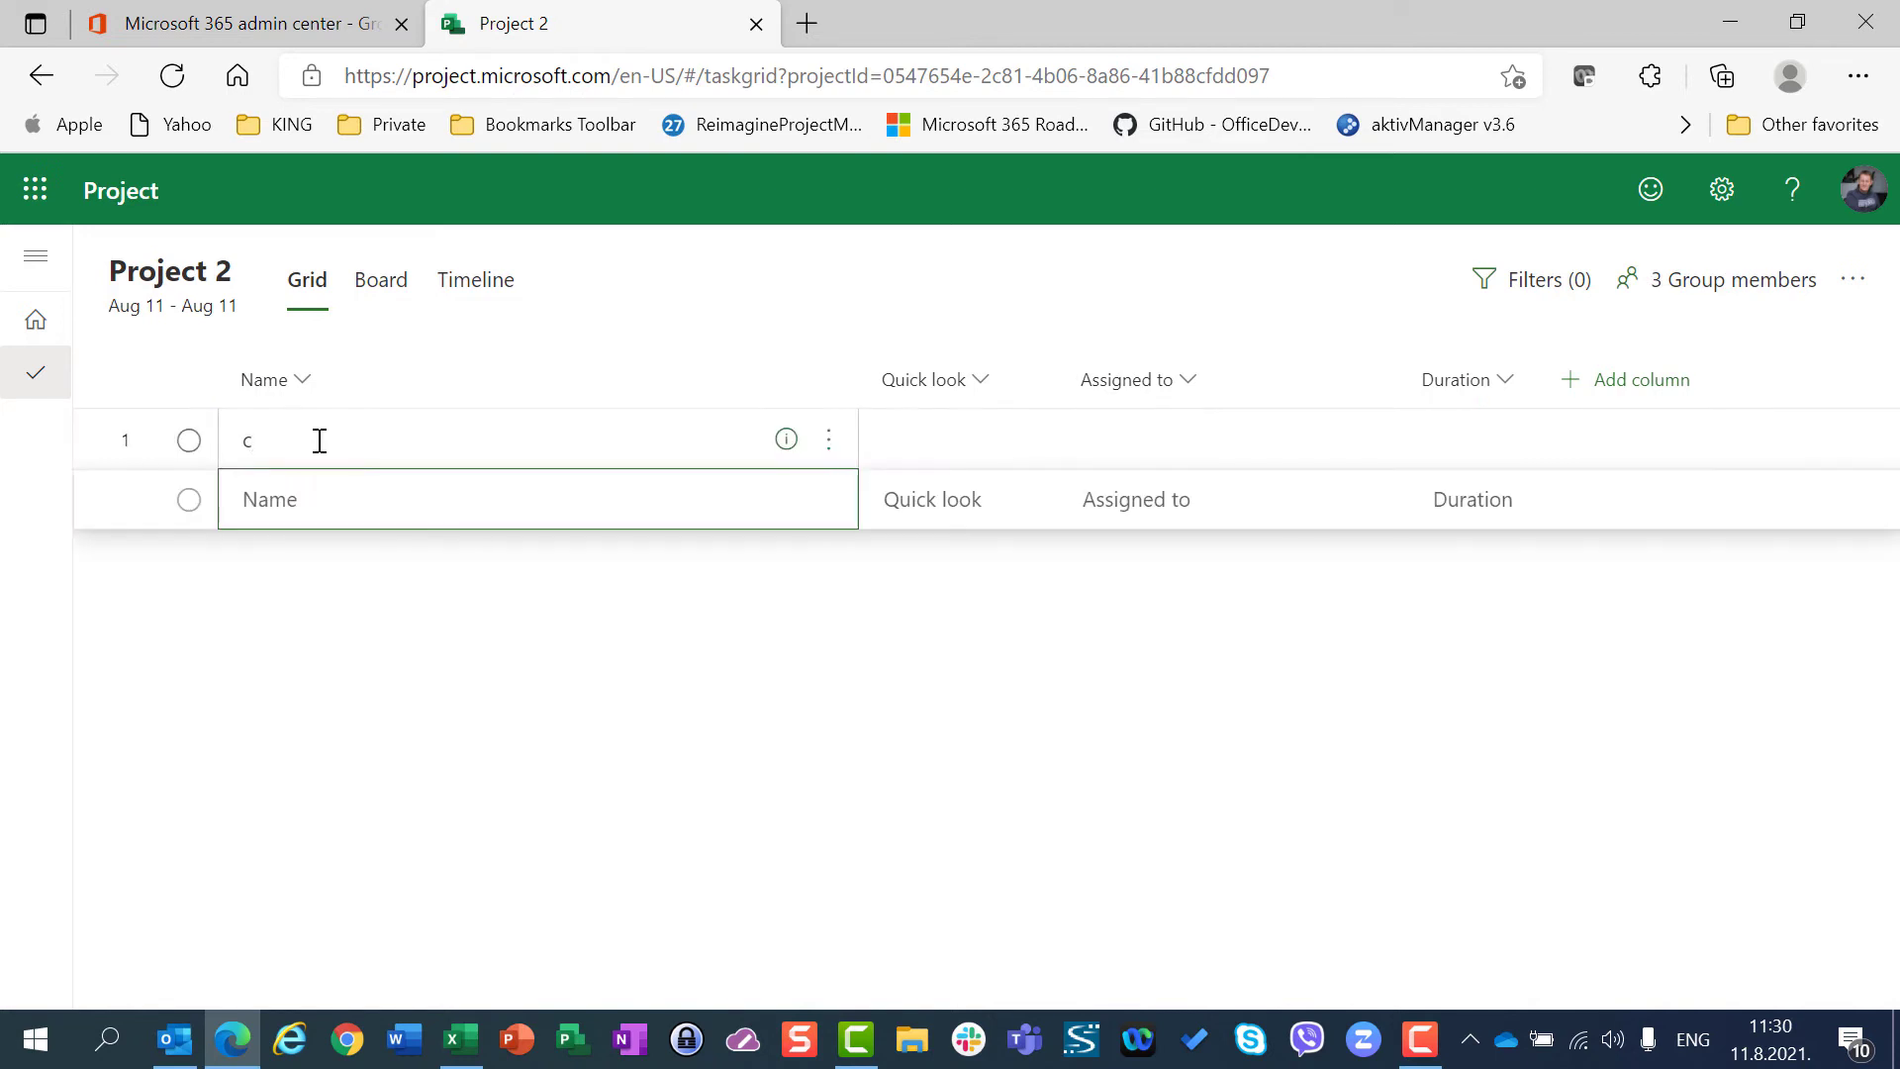
type("d")
key("Return")
key("Escape")
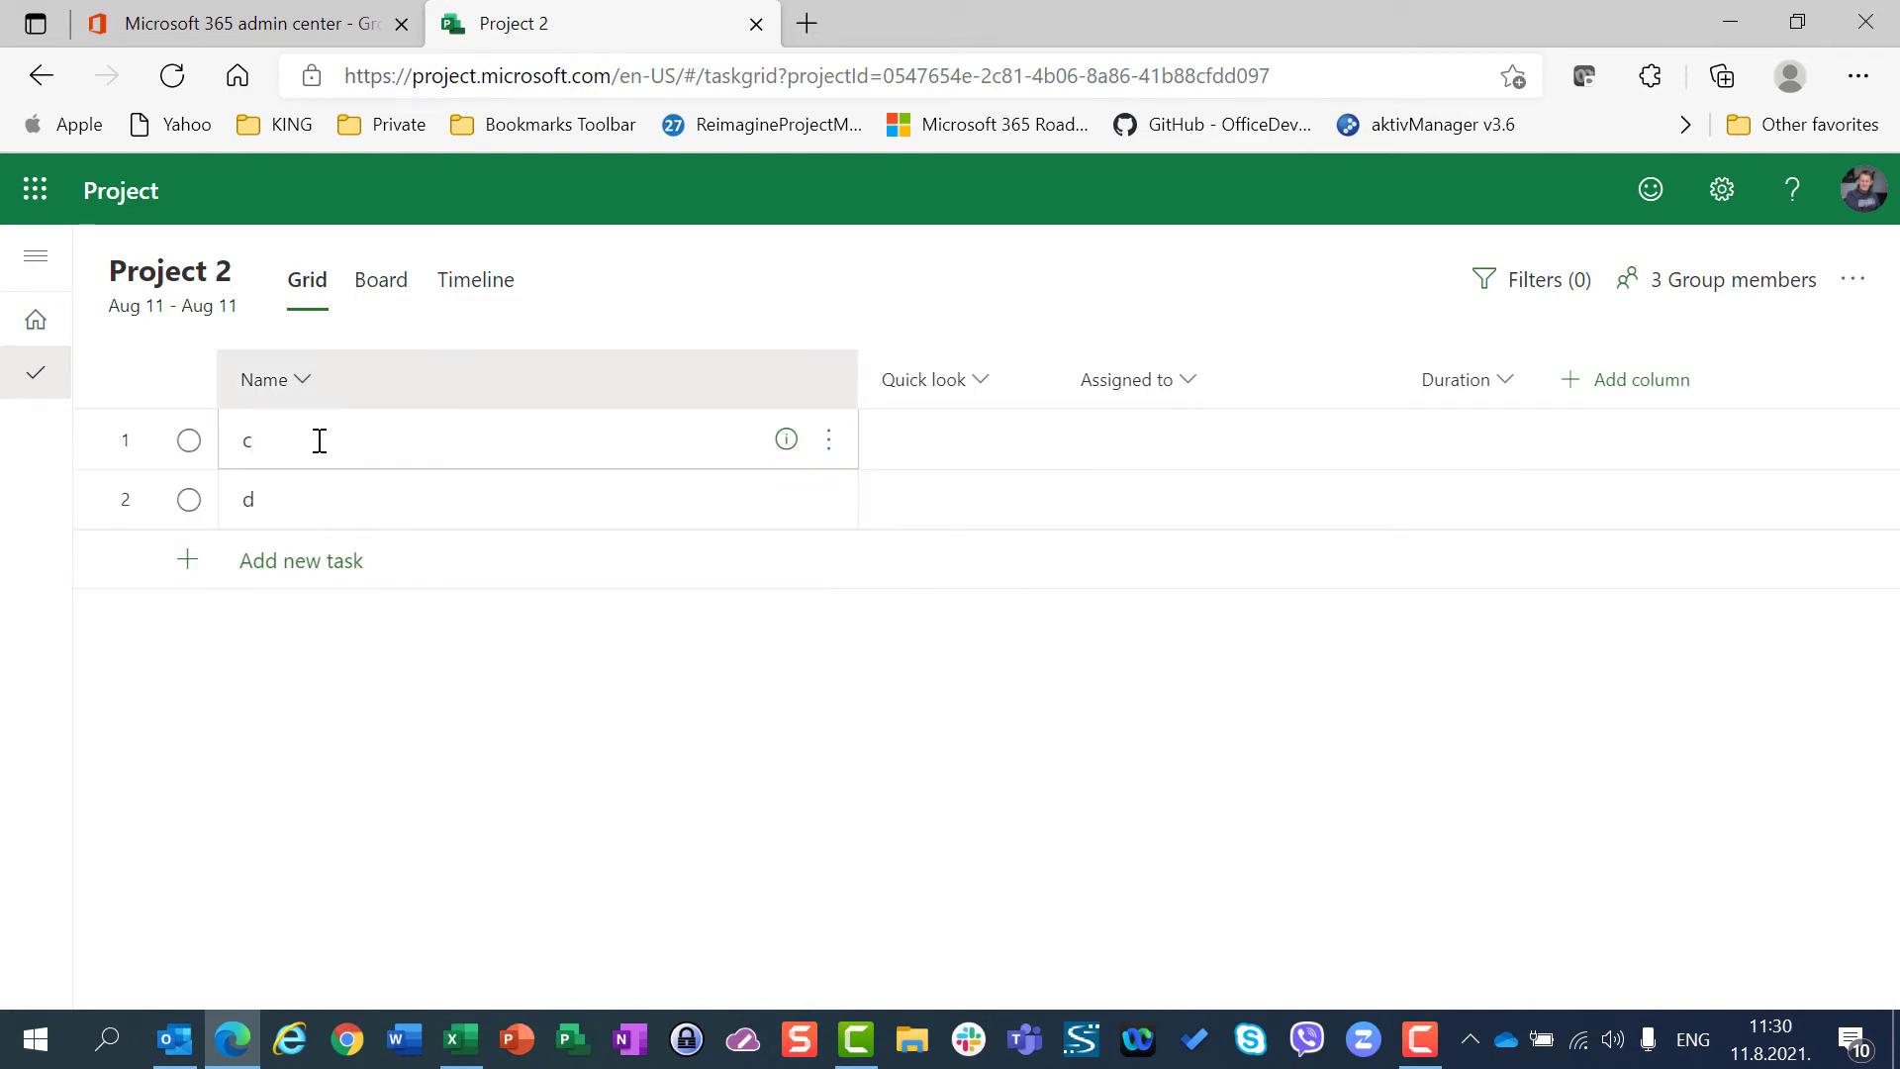
Assign a different group member to each of tasks c and d.
key("Tab")
type("p")
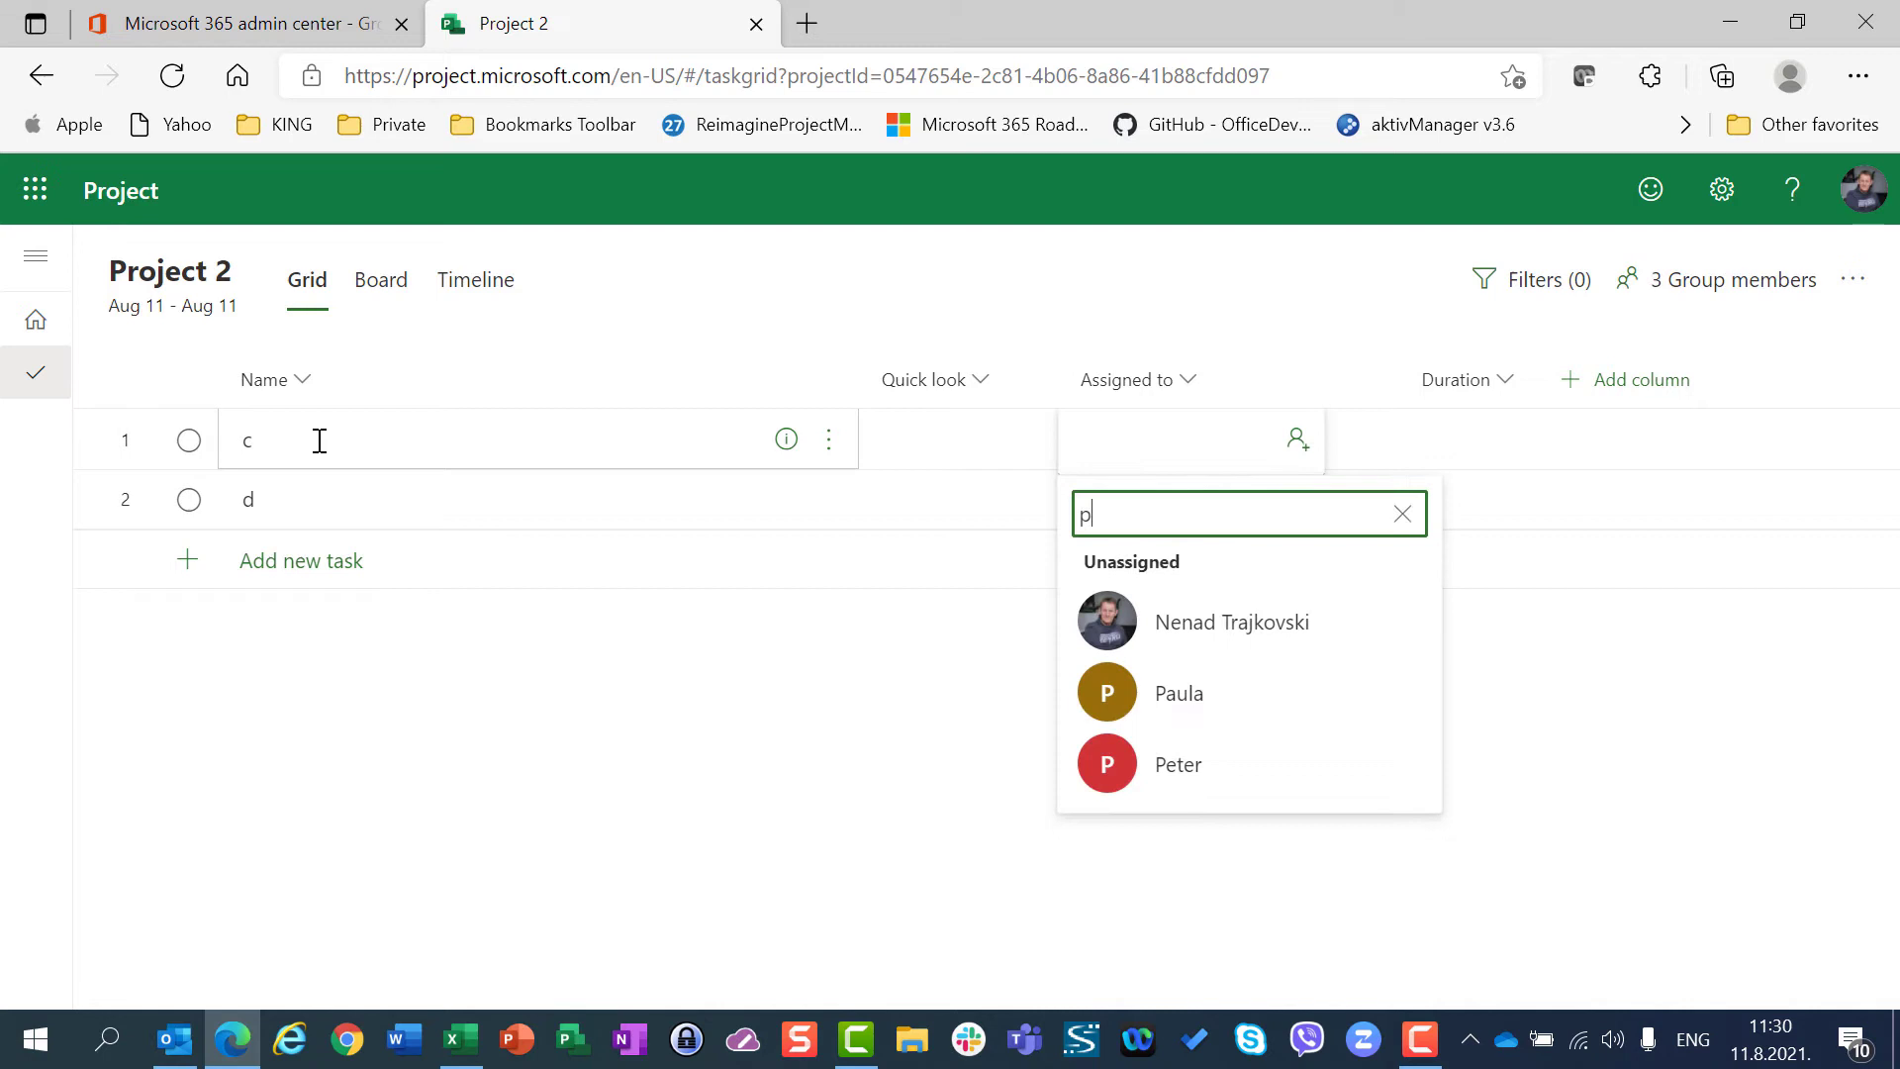
left_click(1169, 708)
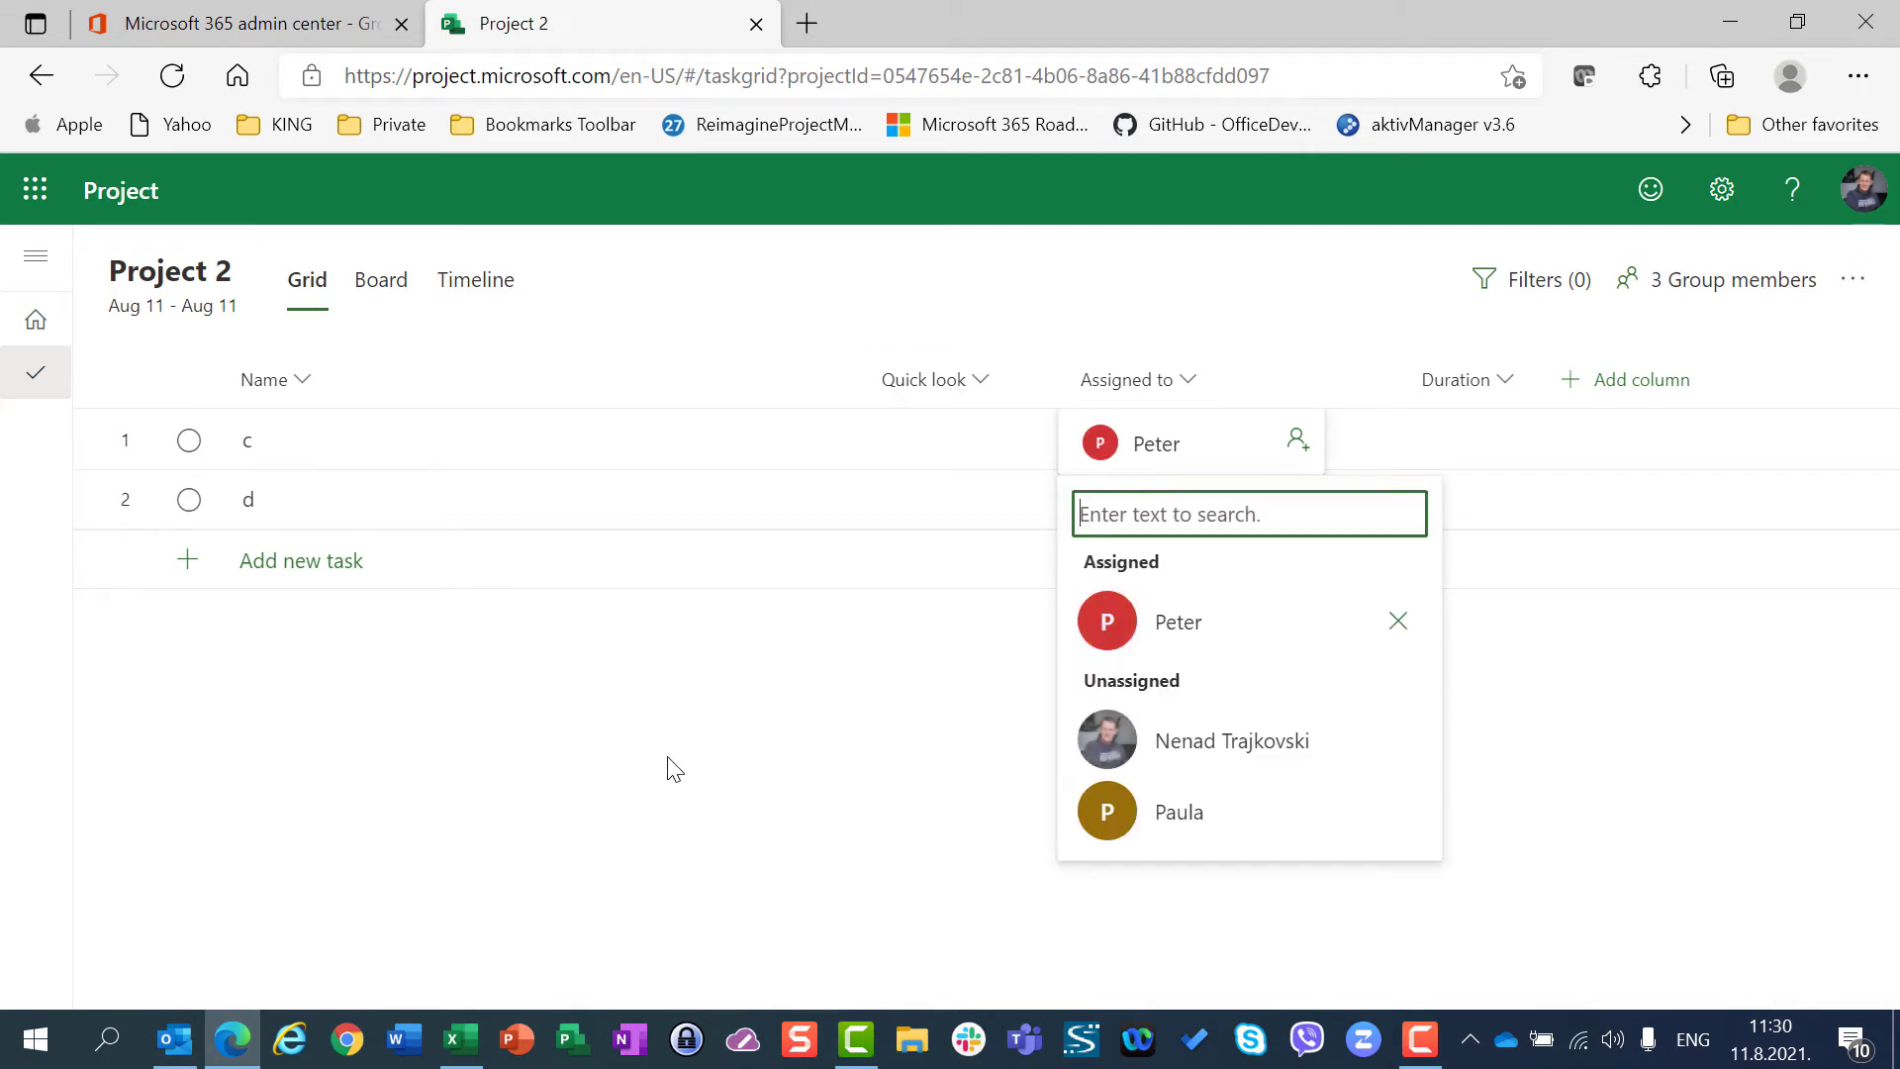
key("Escape")
left_click(1184, 505)
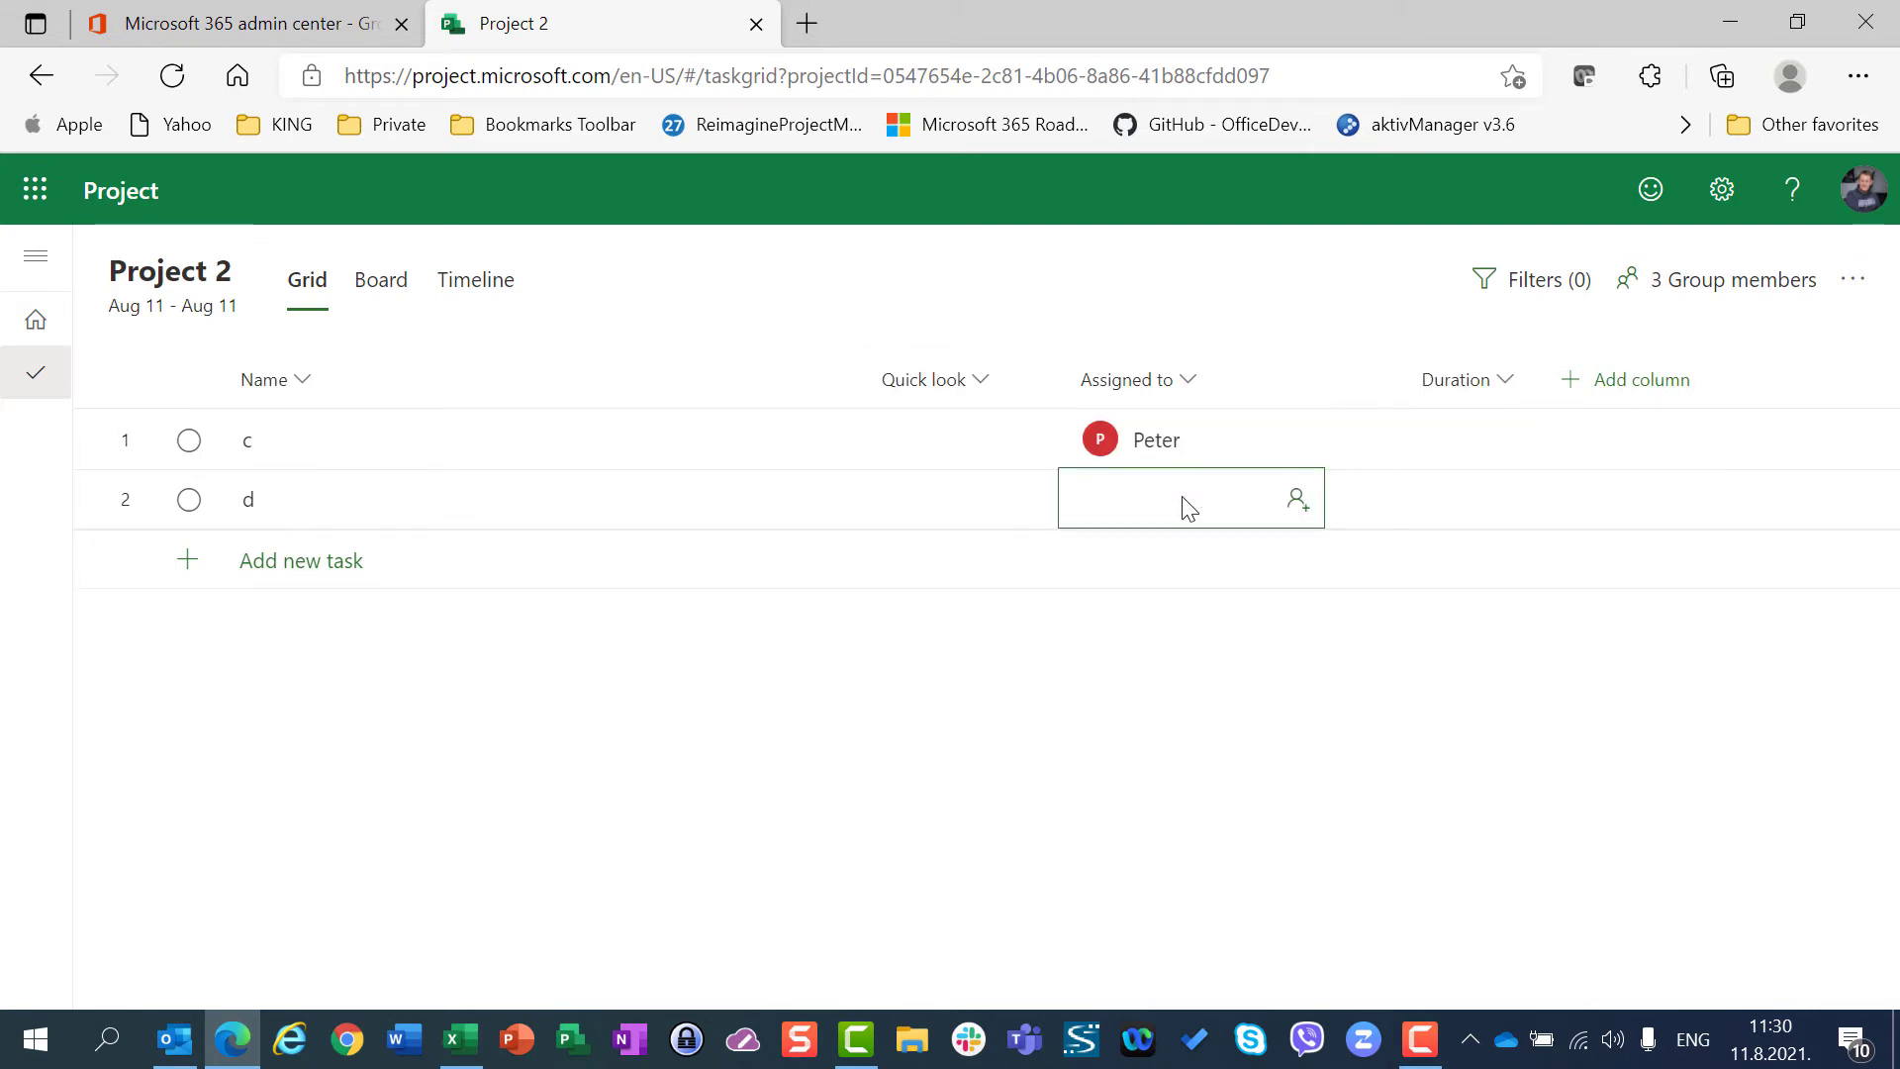
type("pa")
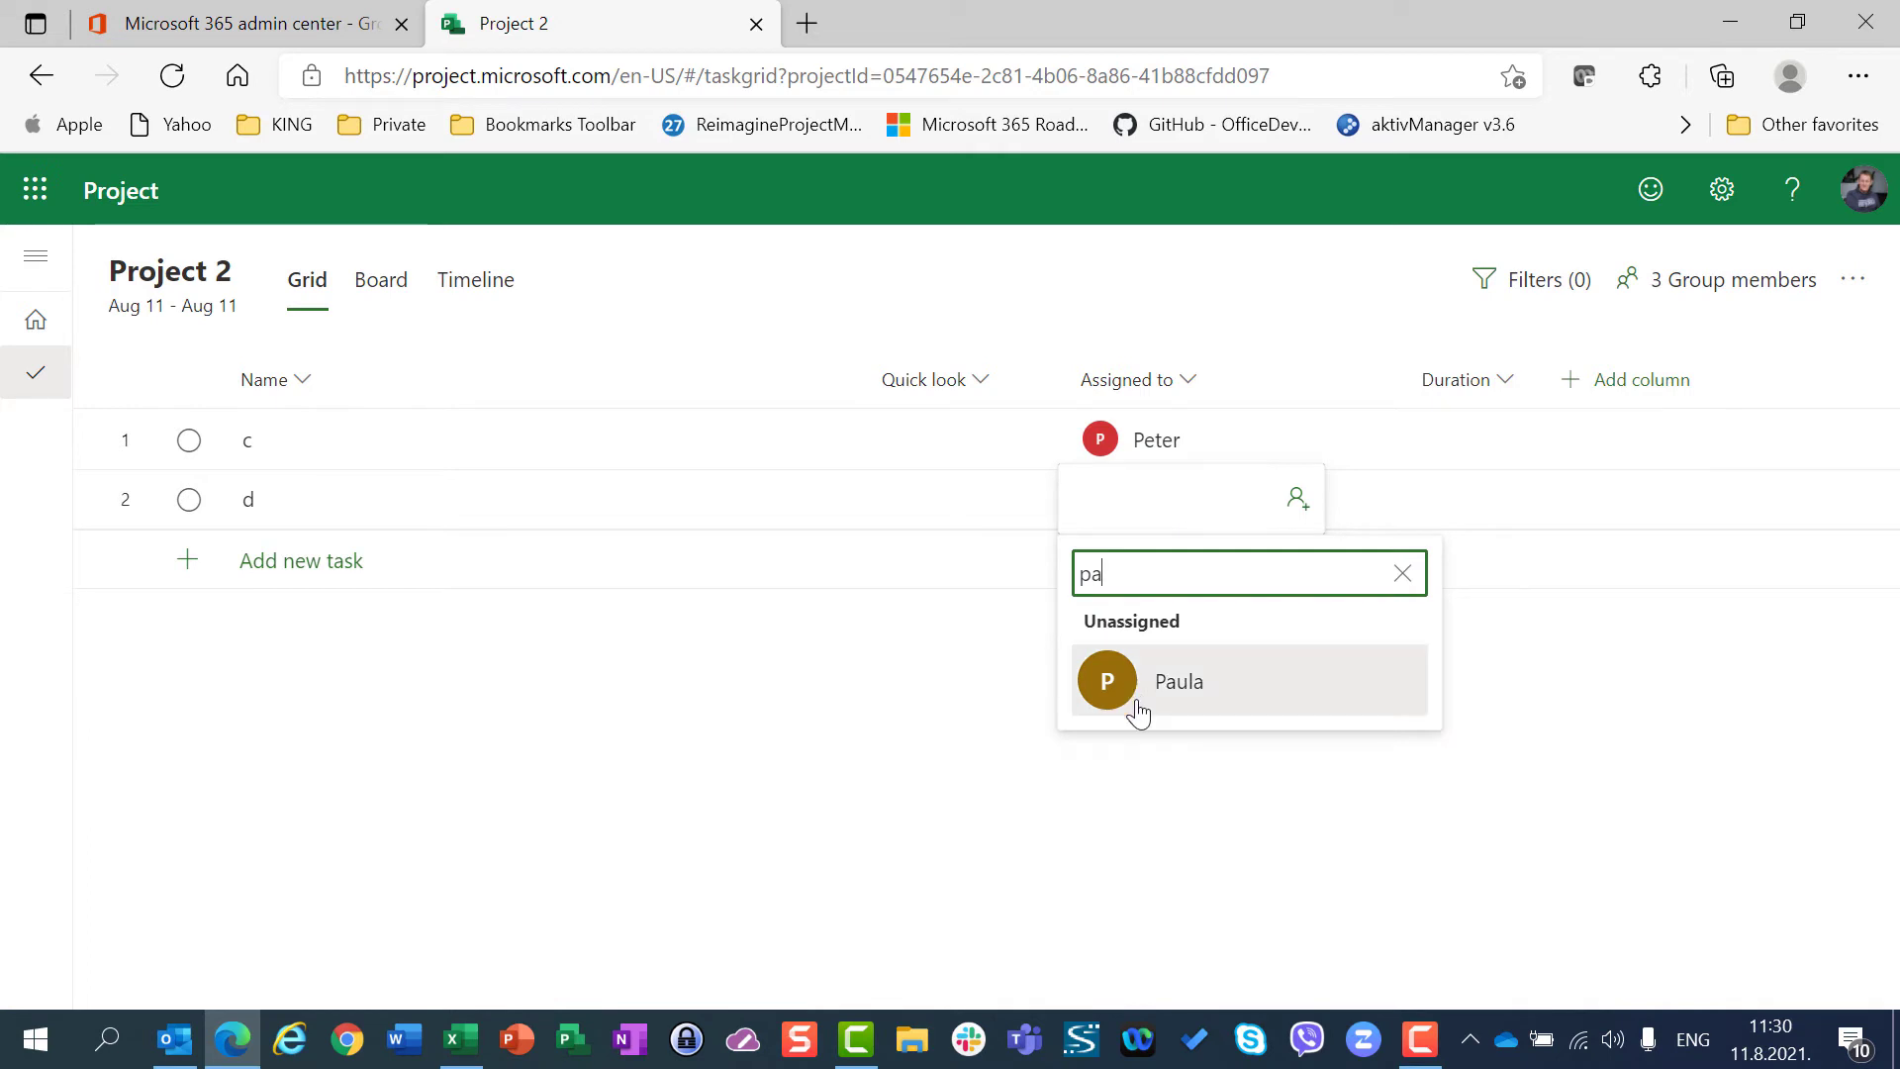
left_click(1138, 705)
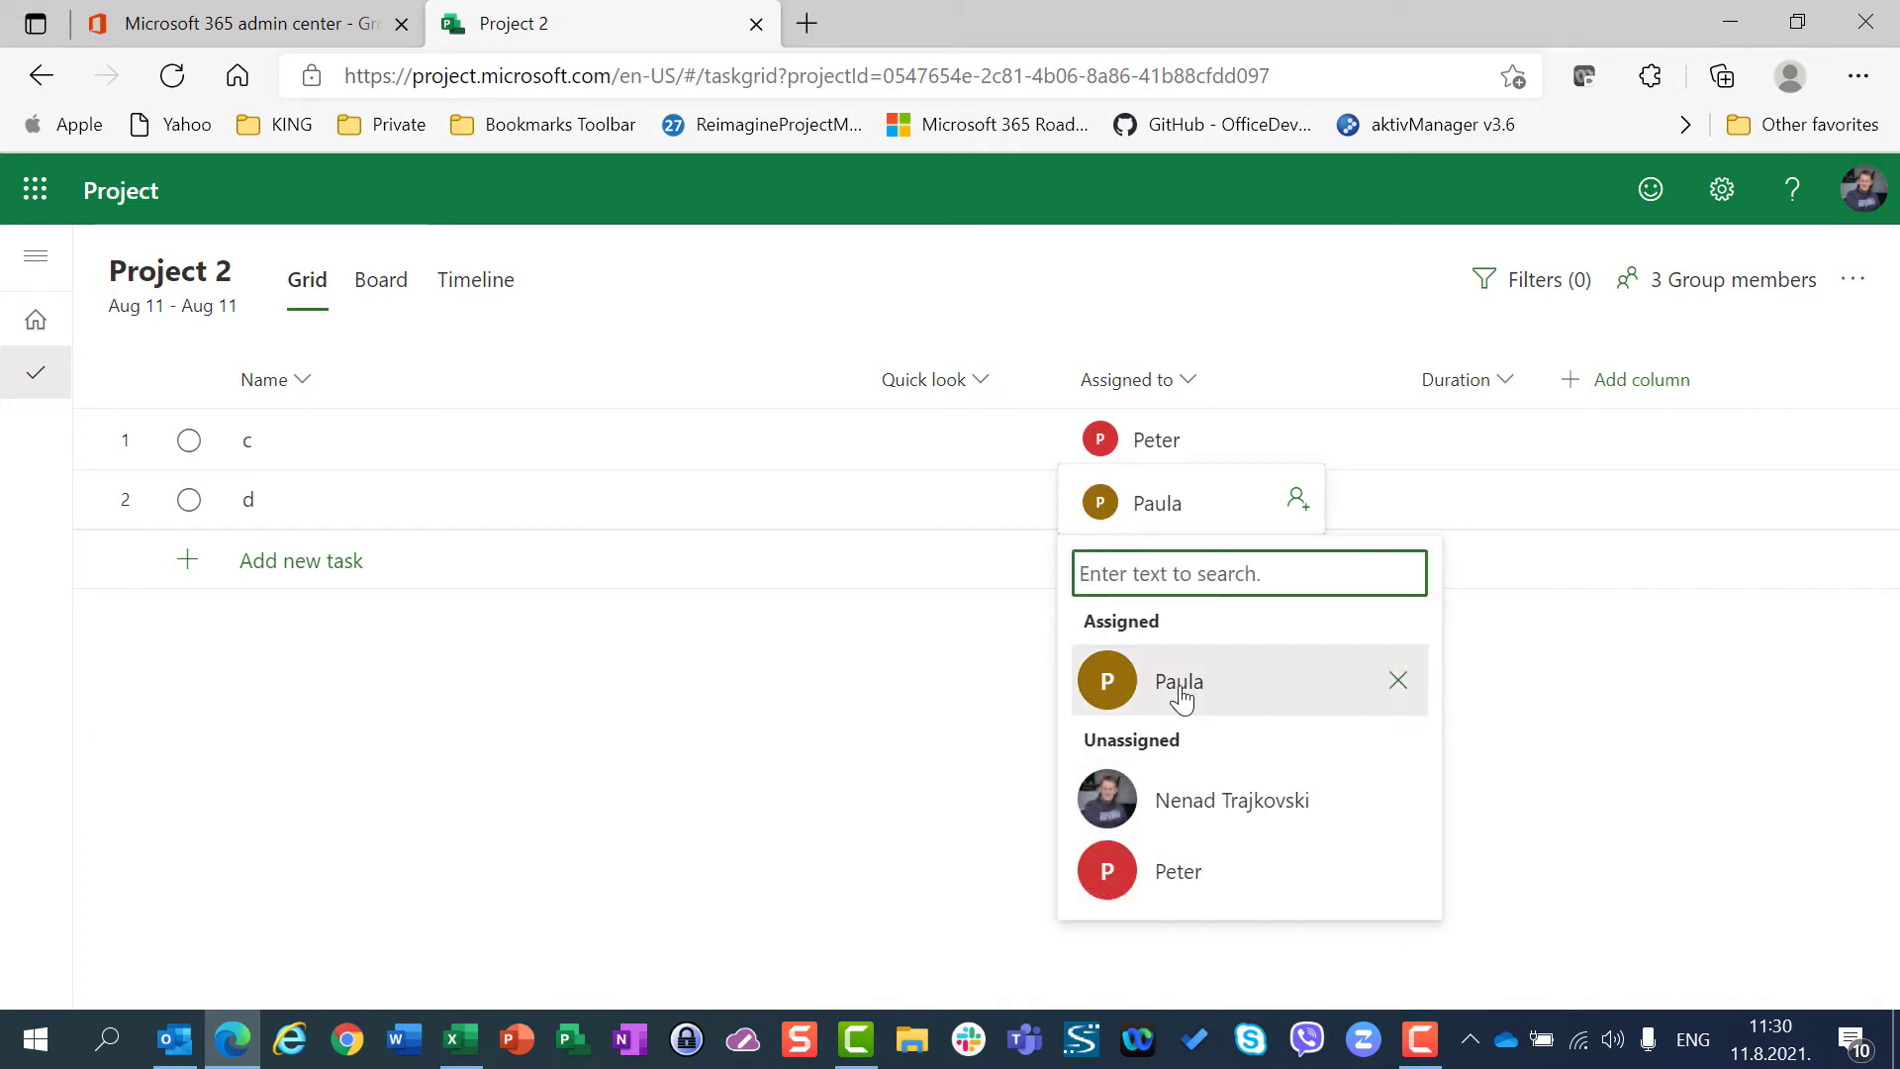
left_click(576, 813)
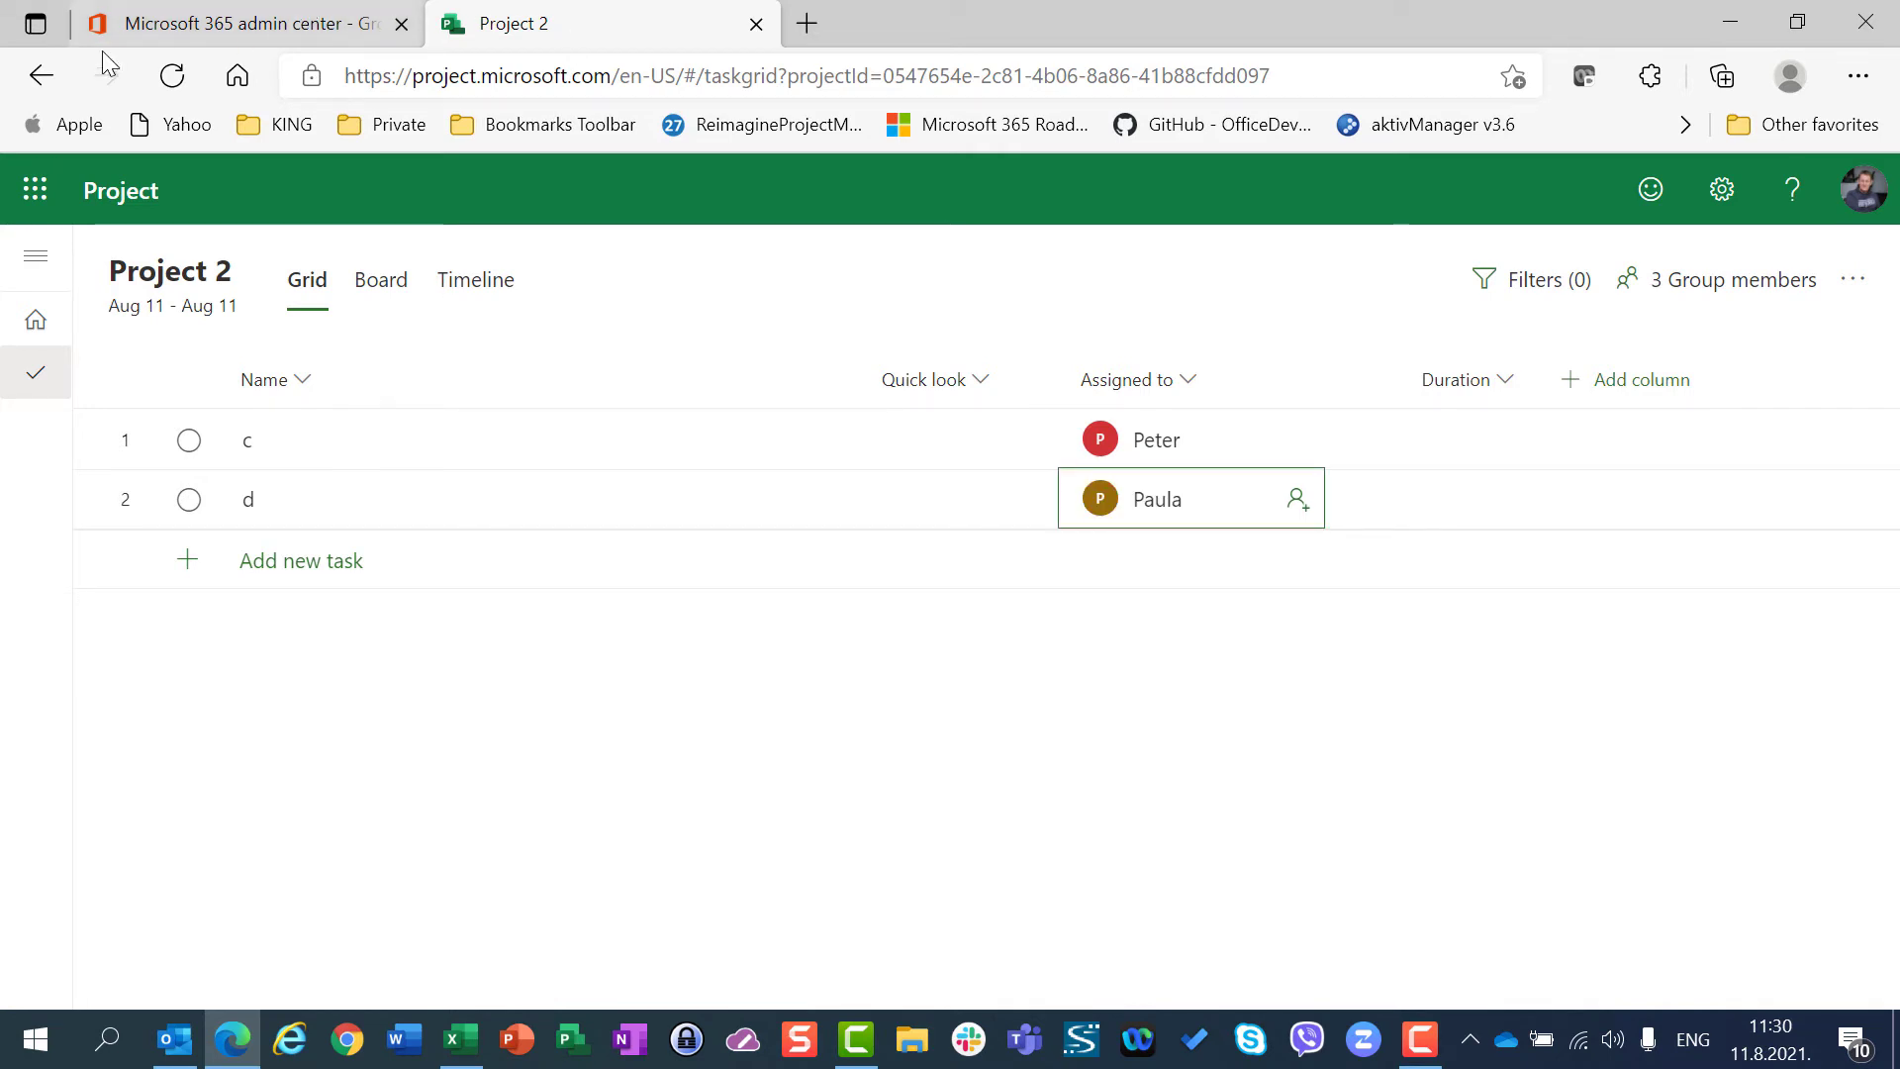
Reload the admin center's Active groups page and scroll to see the Project 1 and Project 2 groups.
left_click(142, 13)
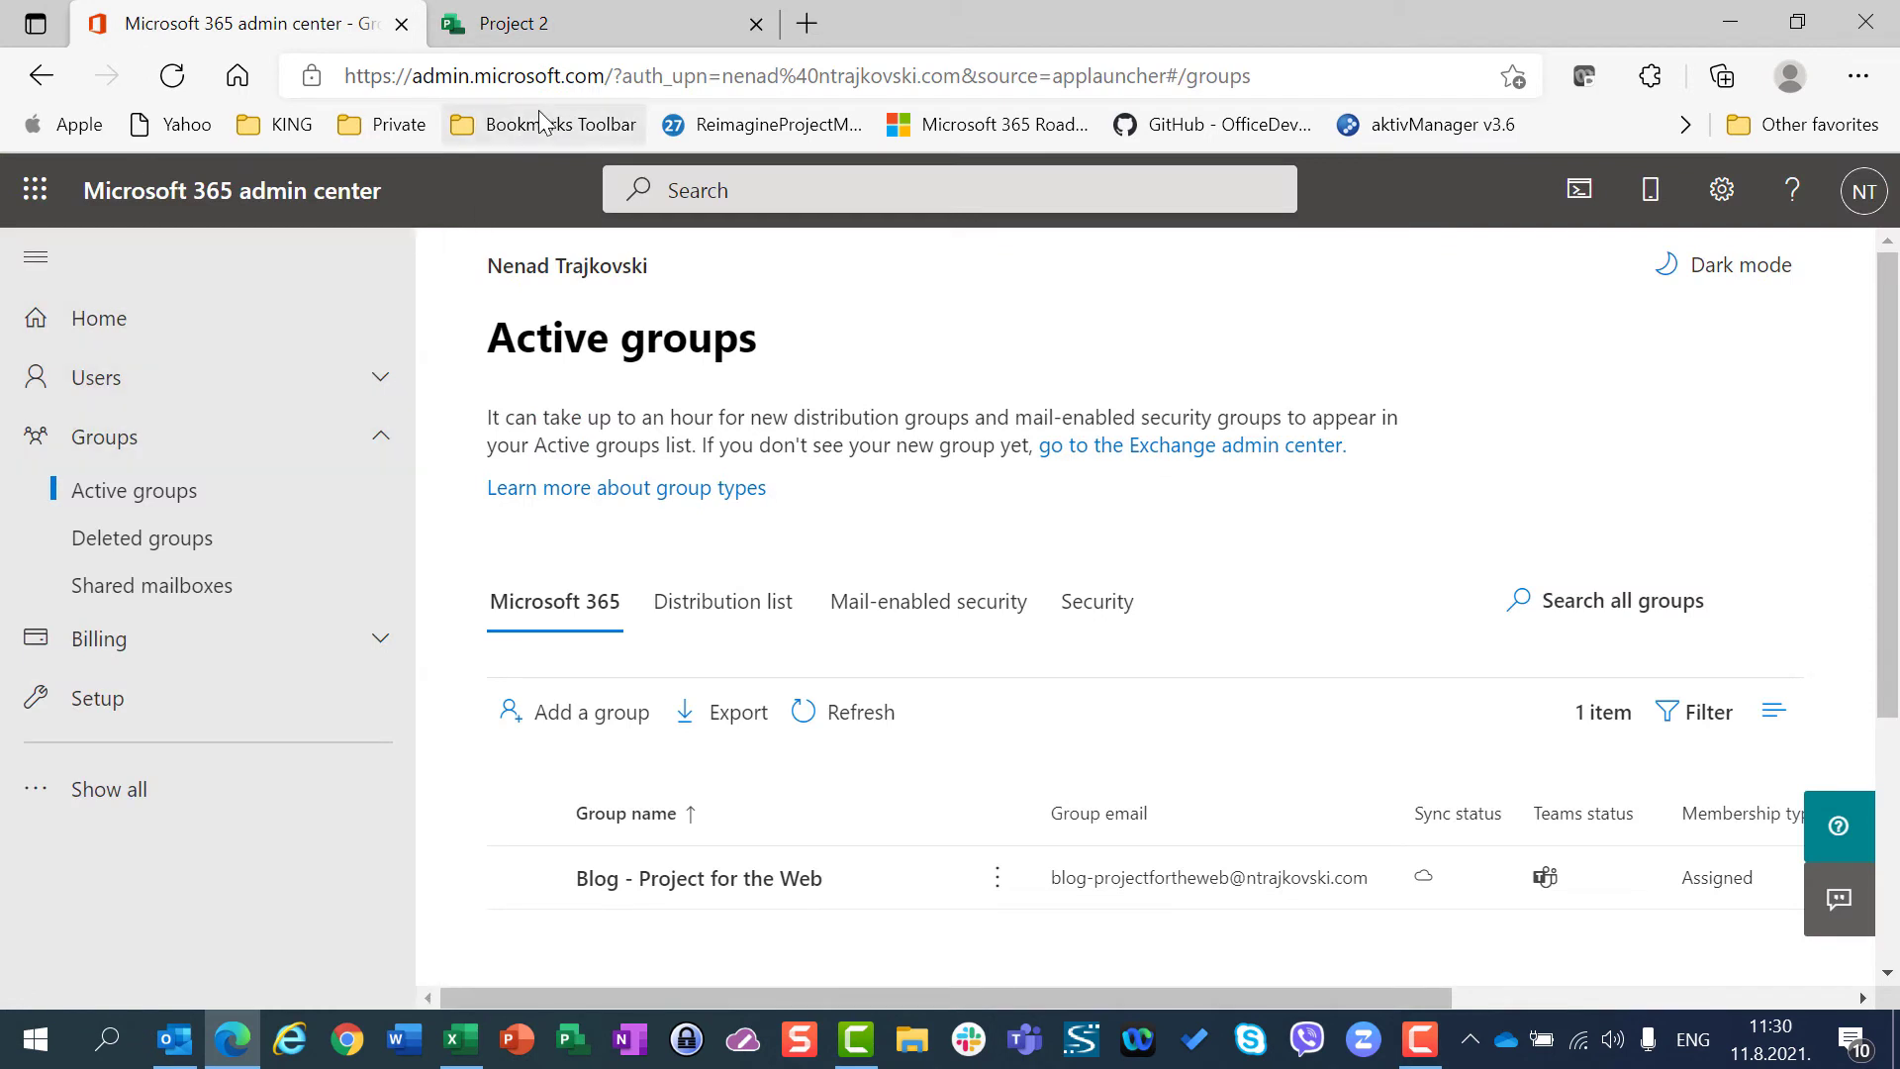
left_click(572, 75)
key("Return")
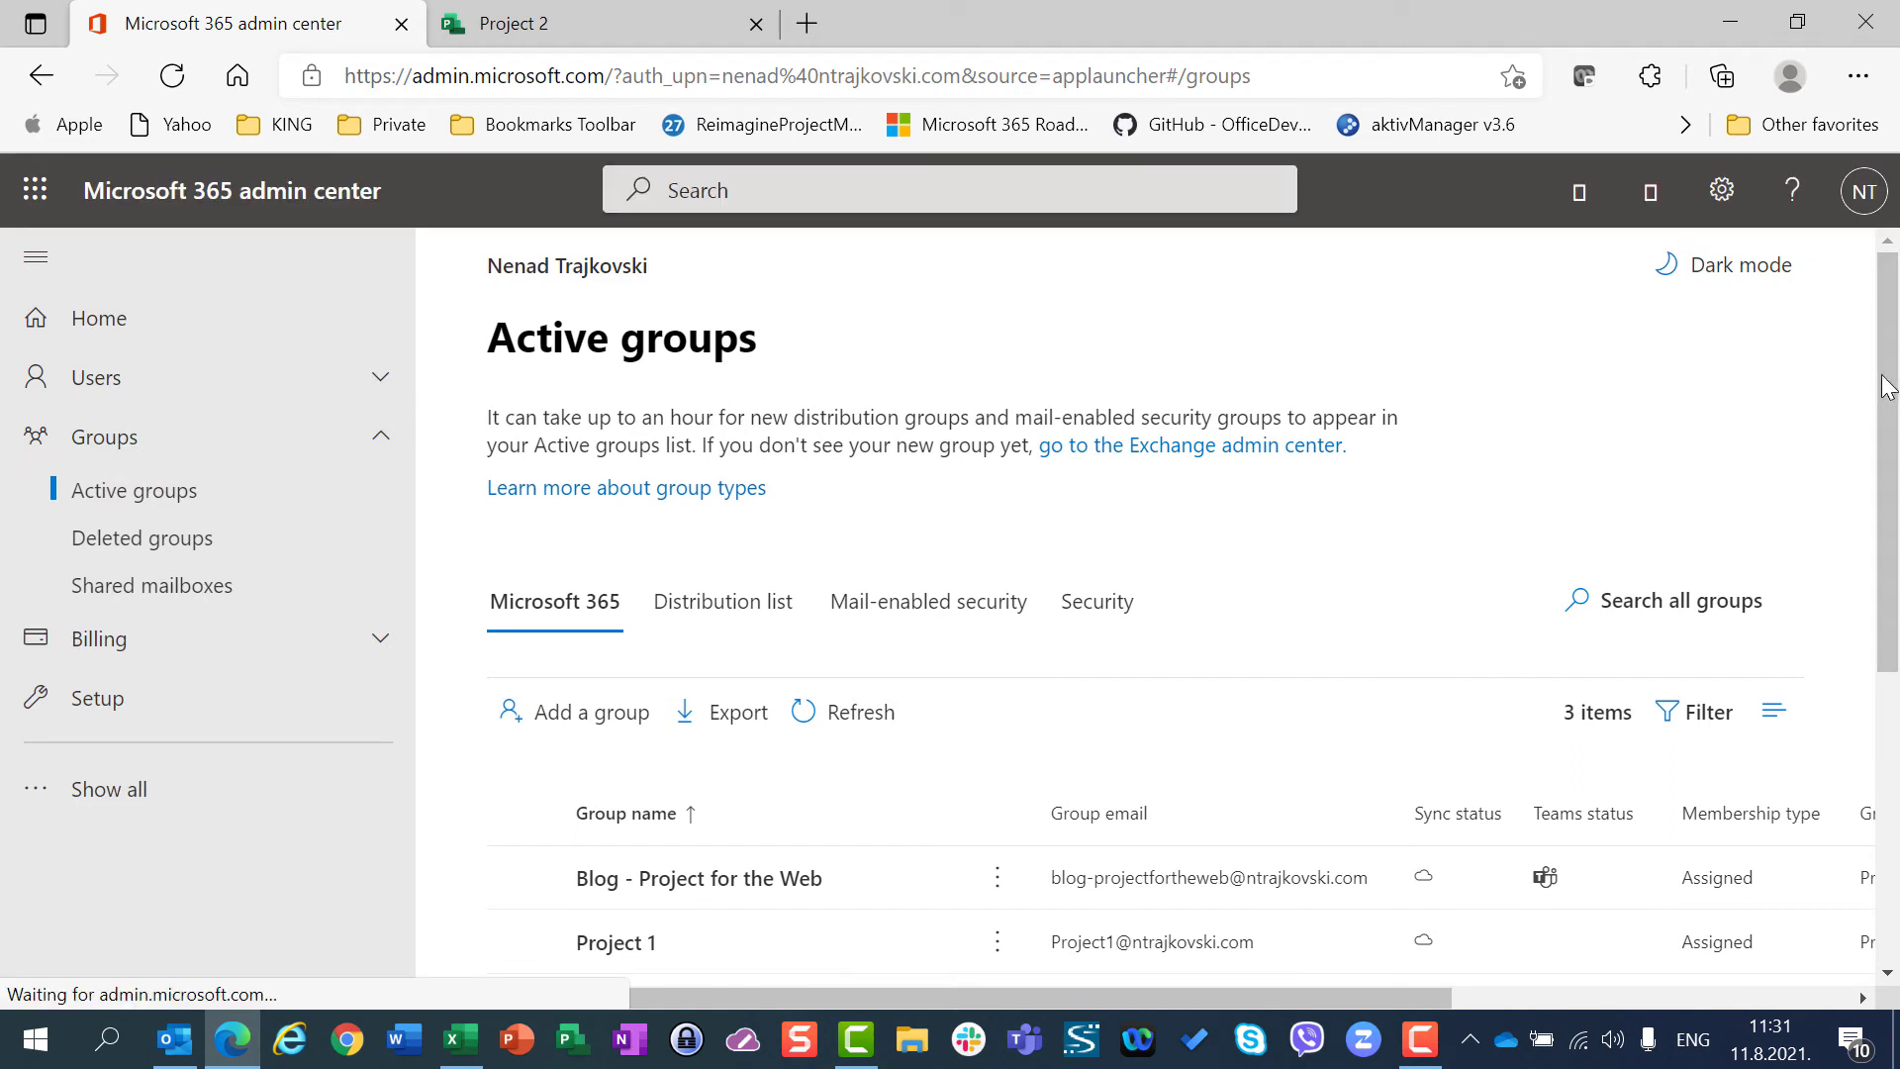
scroll(1885, 386, "down", 3)
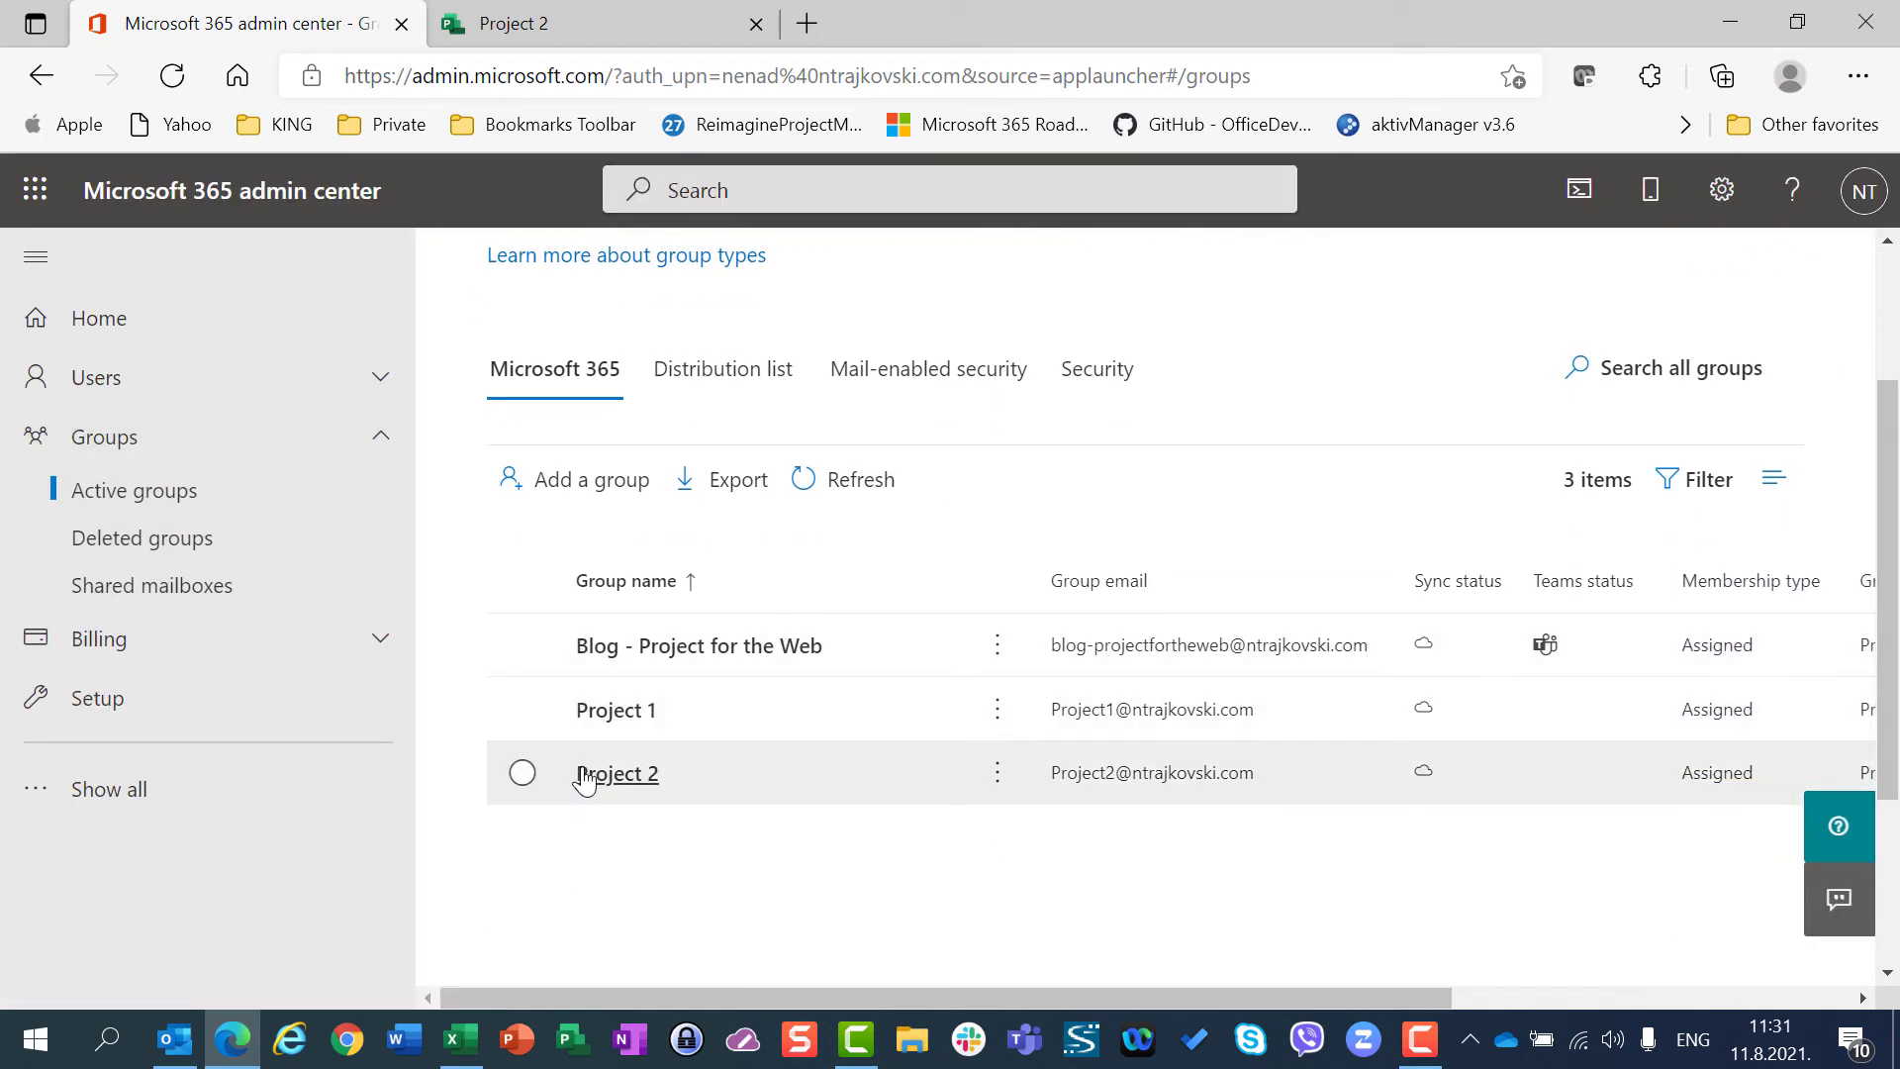
Delete Project 2 from its project details menu.
left_click(553, 22)
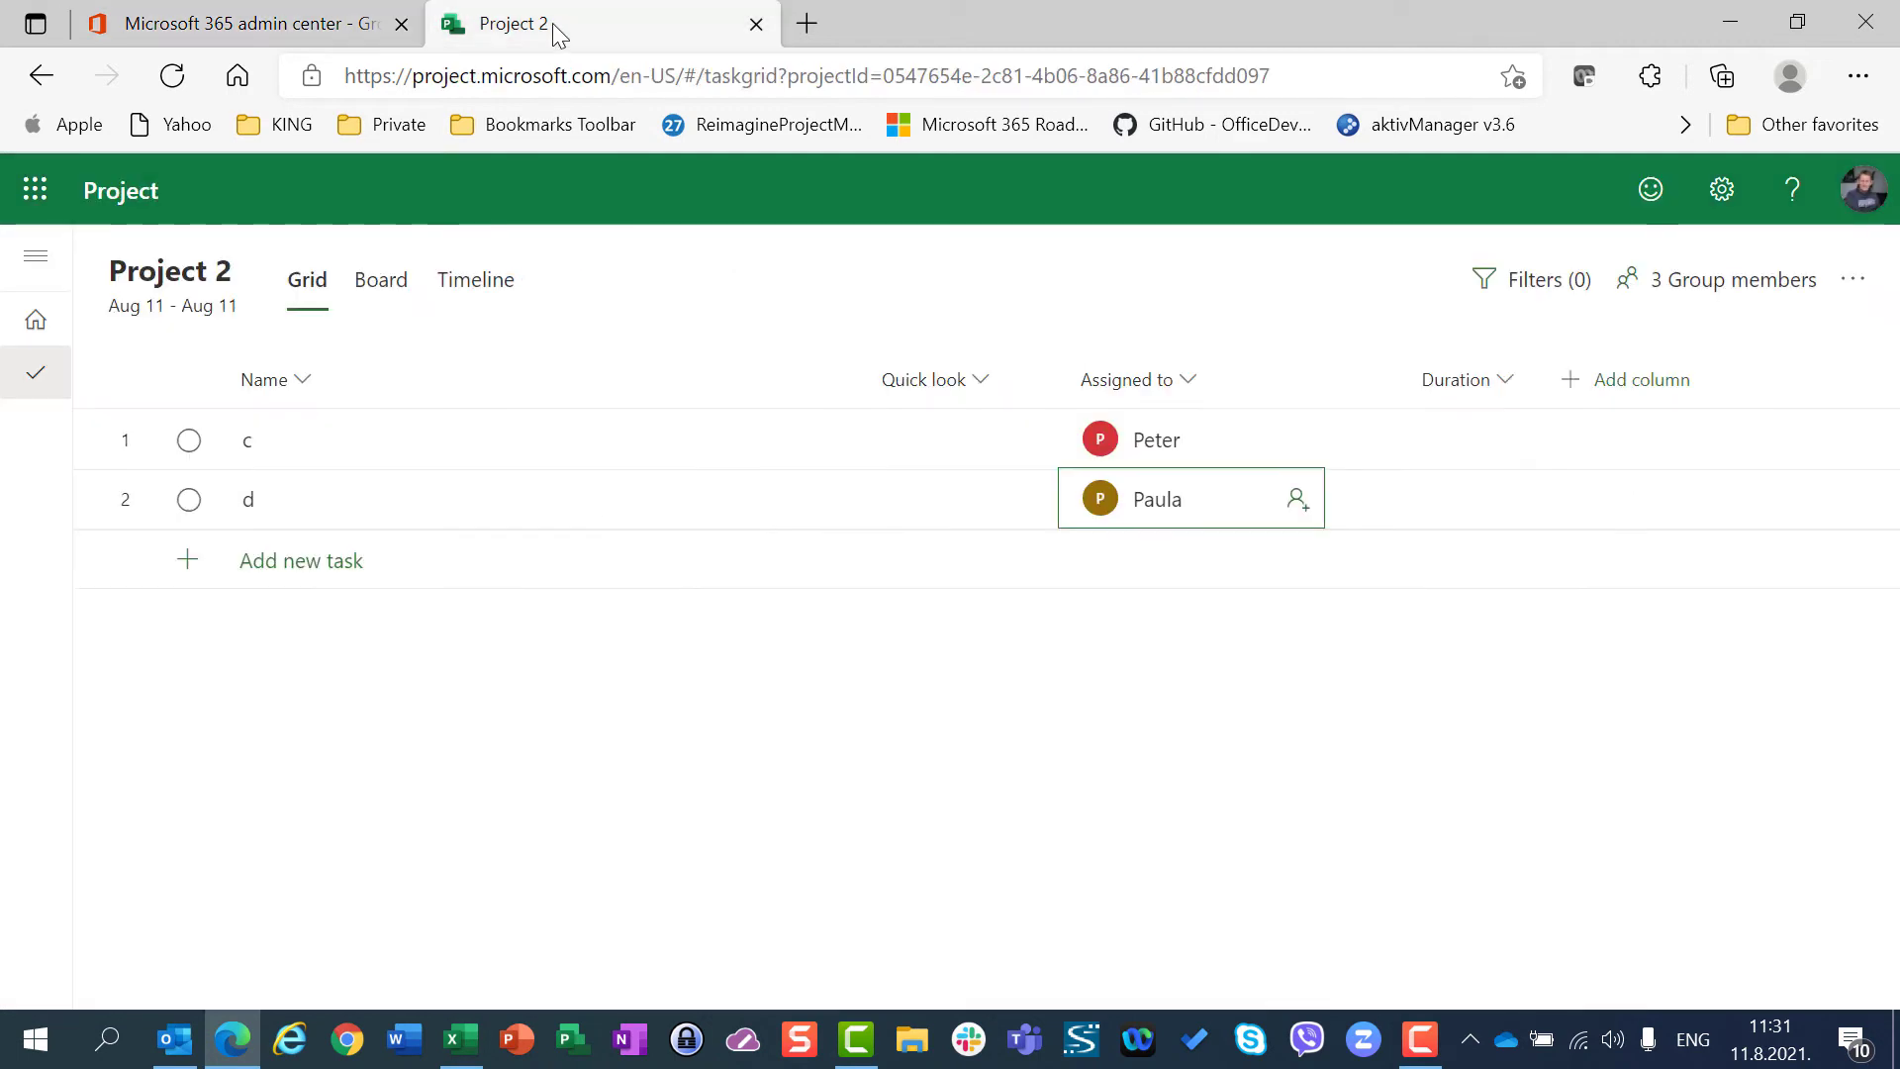
left_click(129, 198)
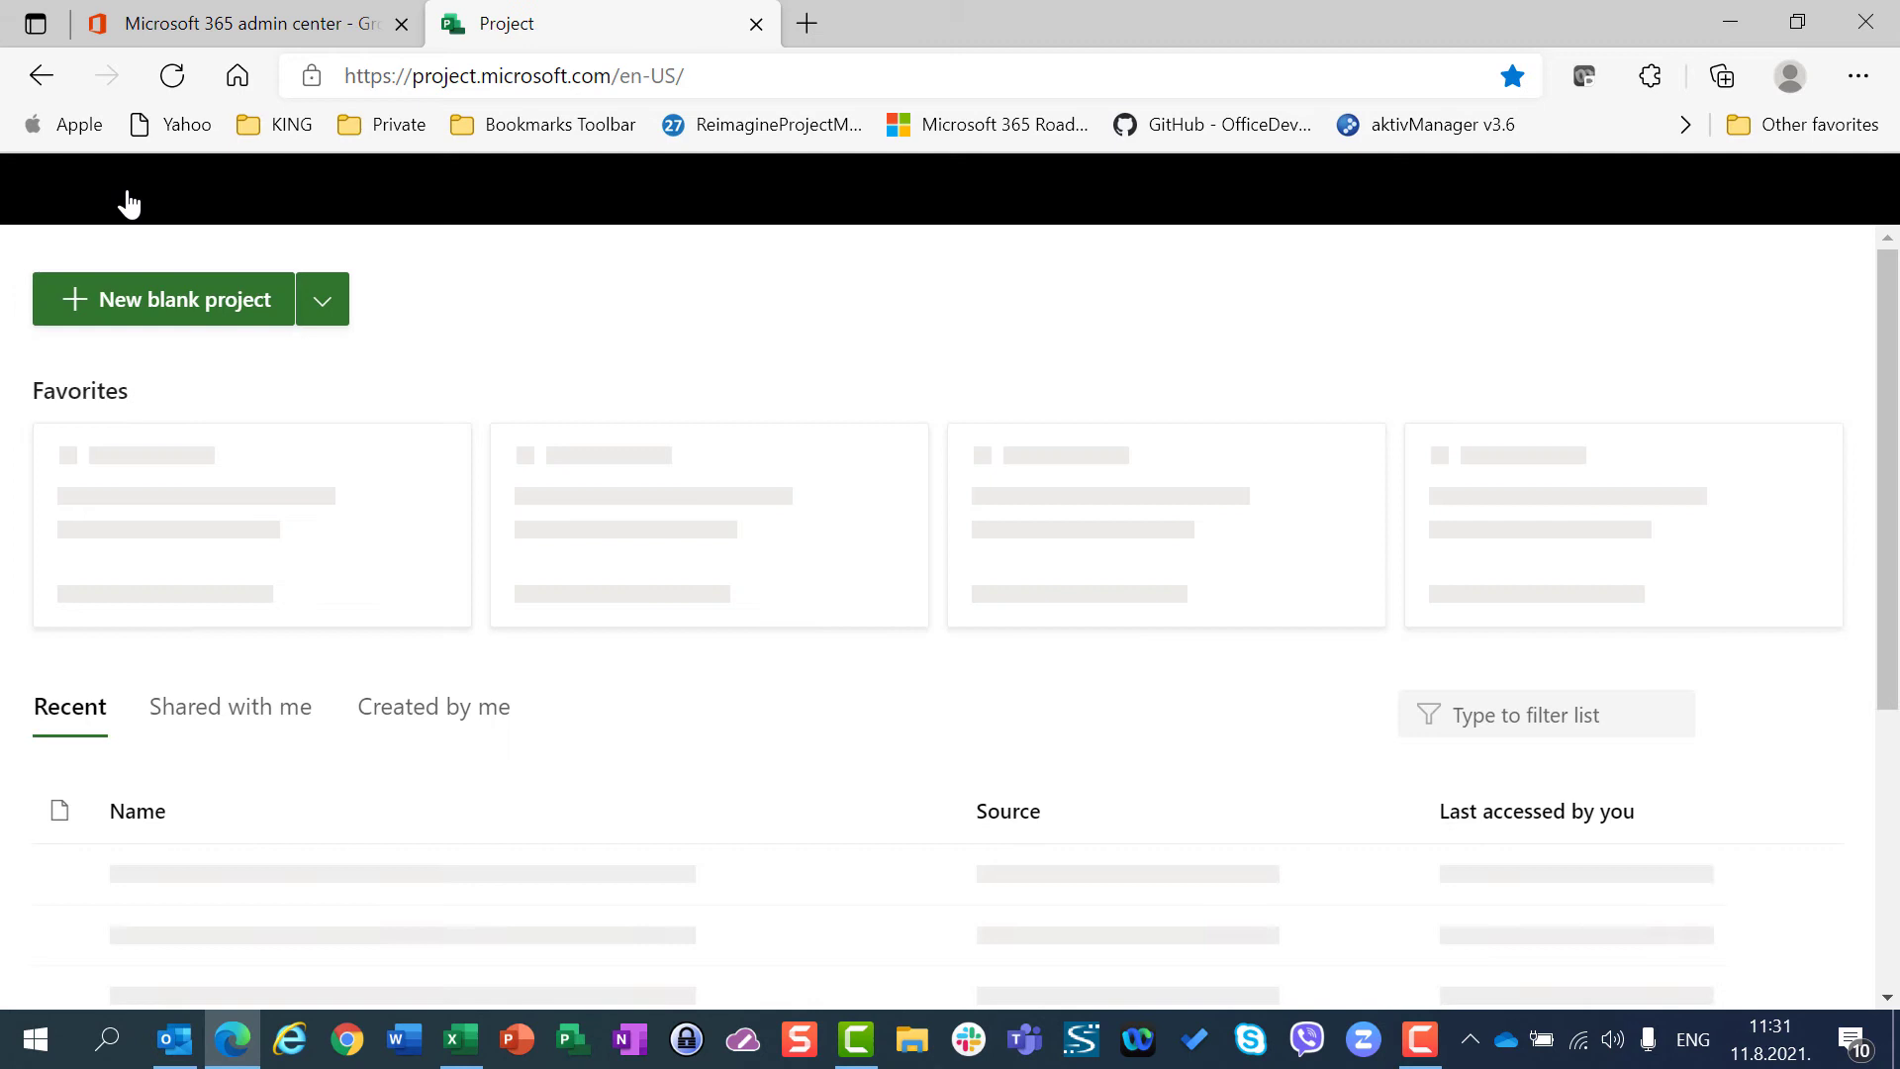
left_click(139, 884)
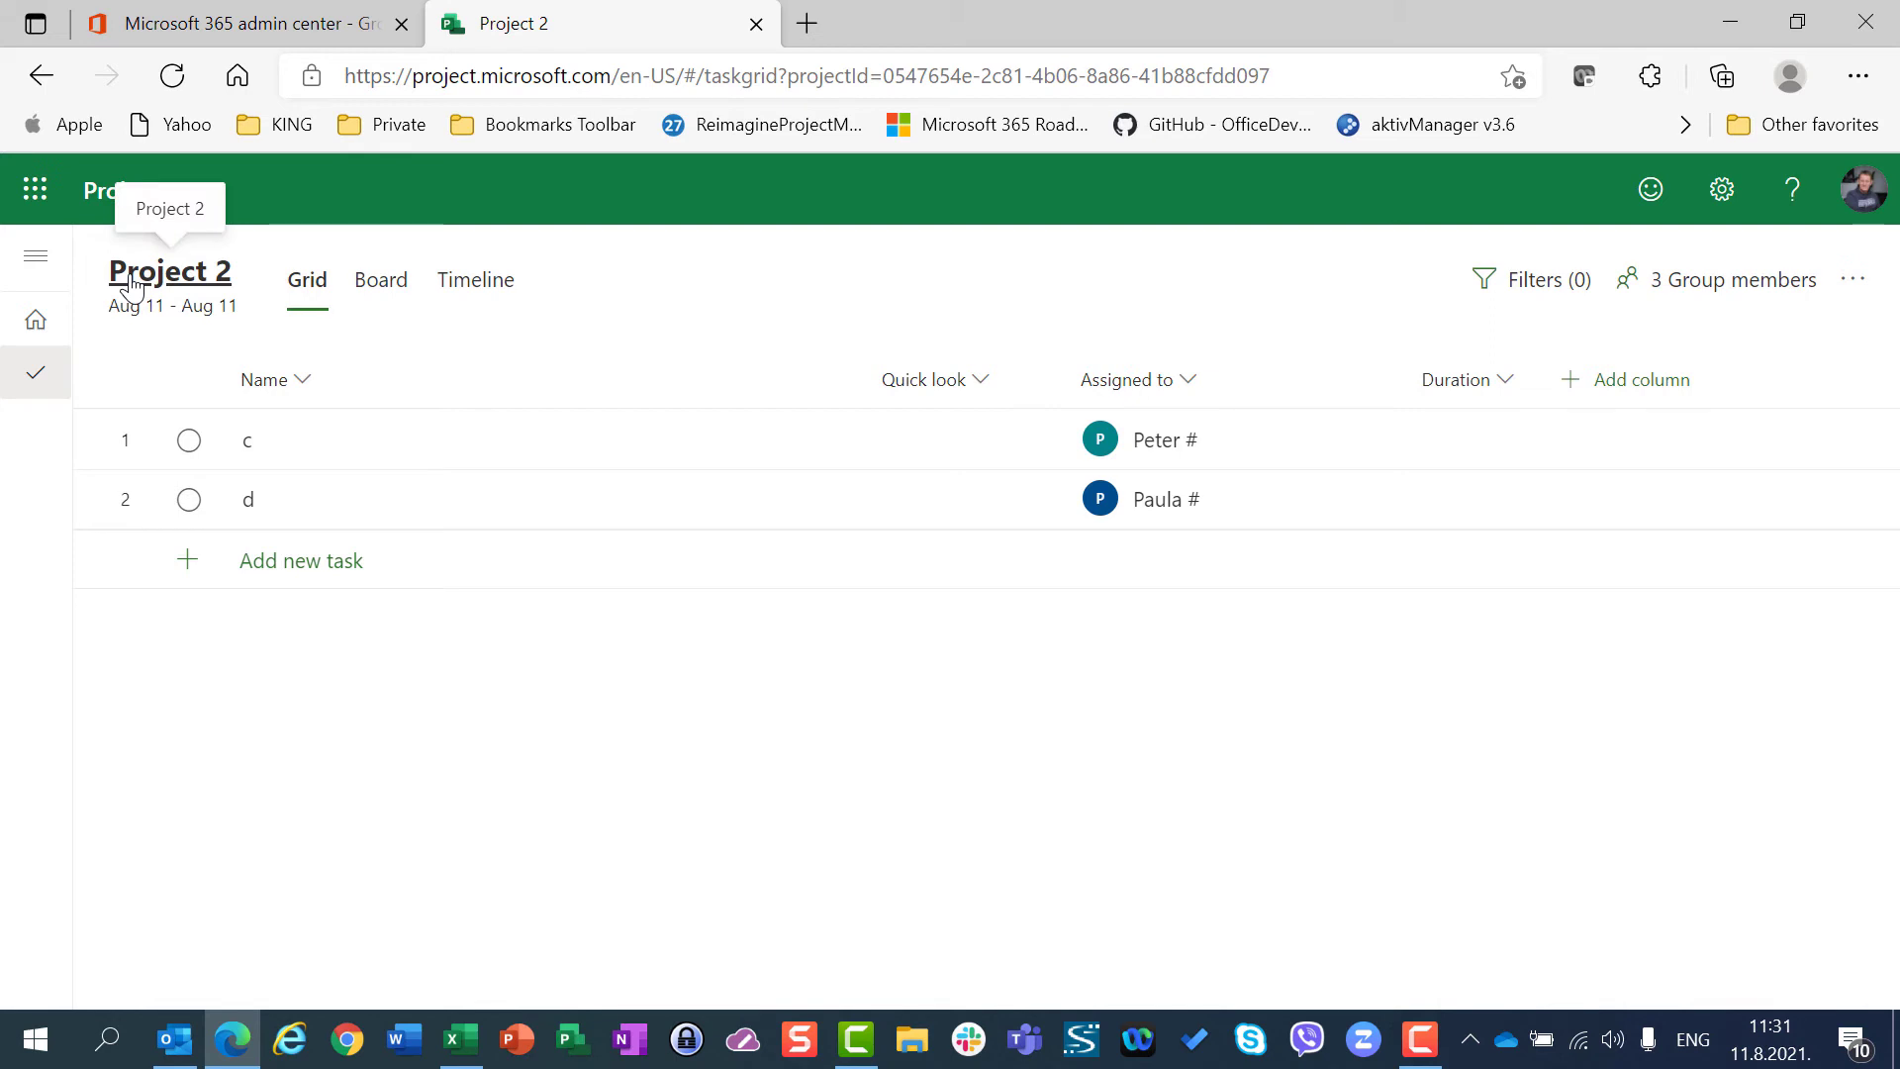
left_click(132, 286)
left_click(1807, 283)
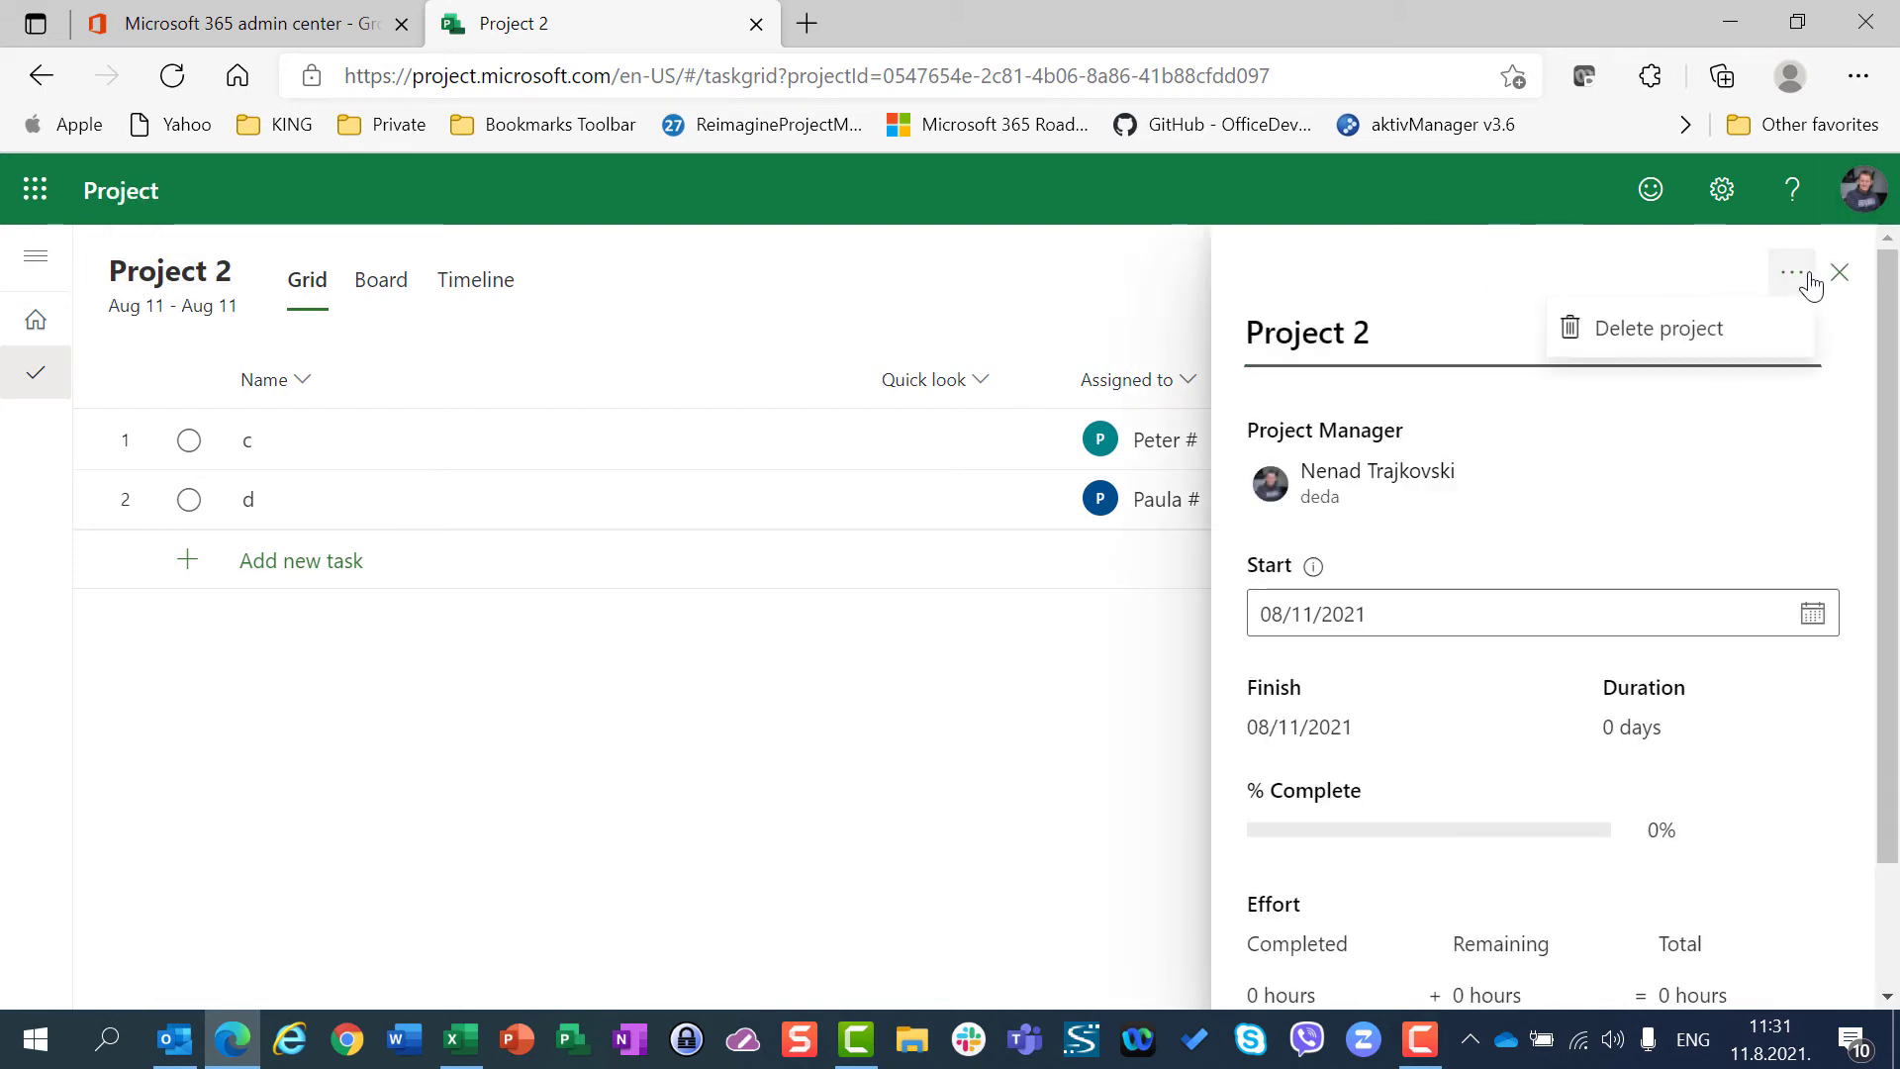
left_click(1724, 333)
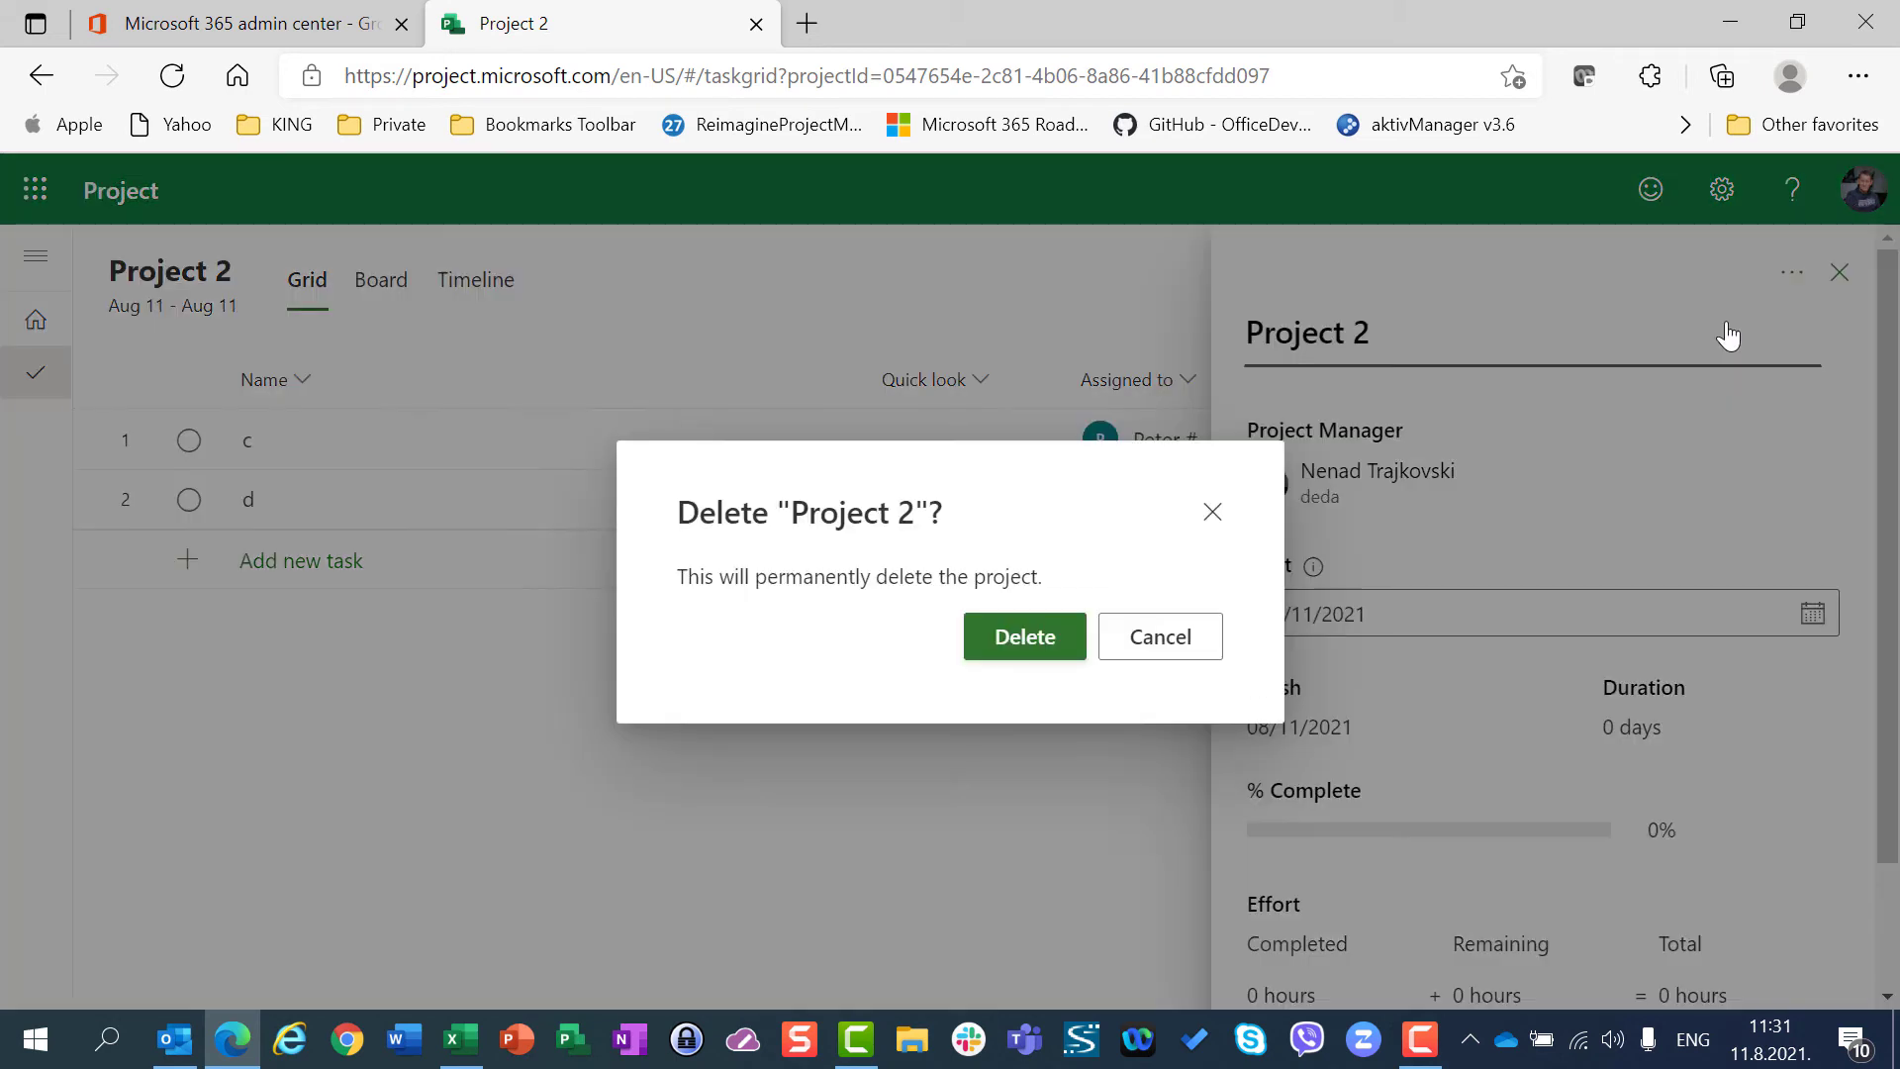
left_click(1022, 657)
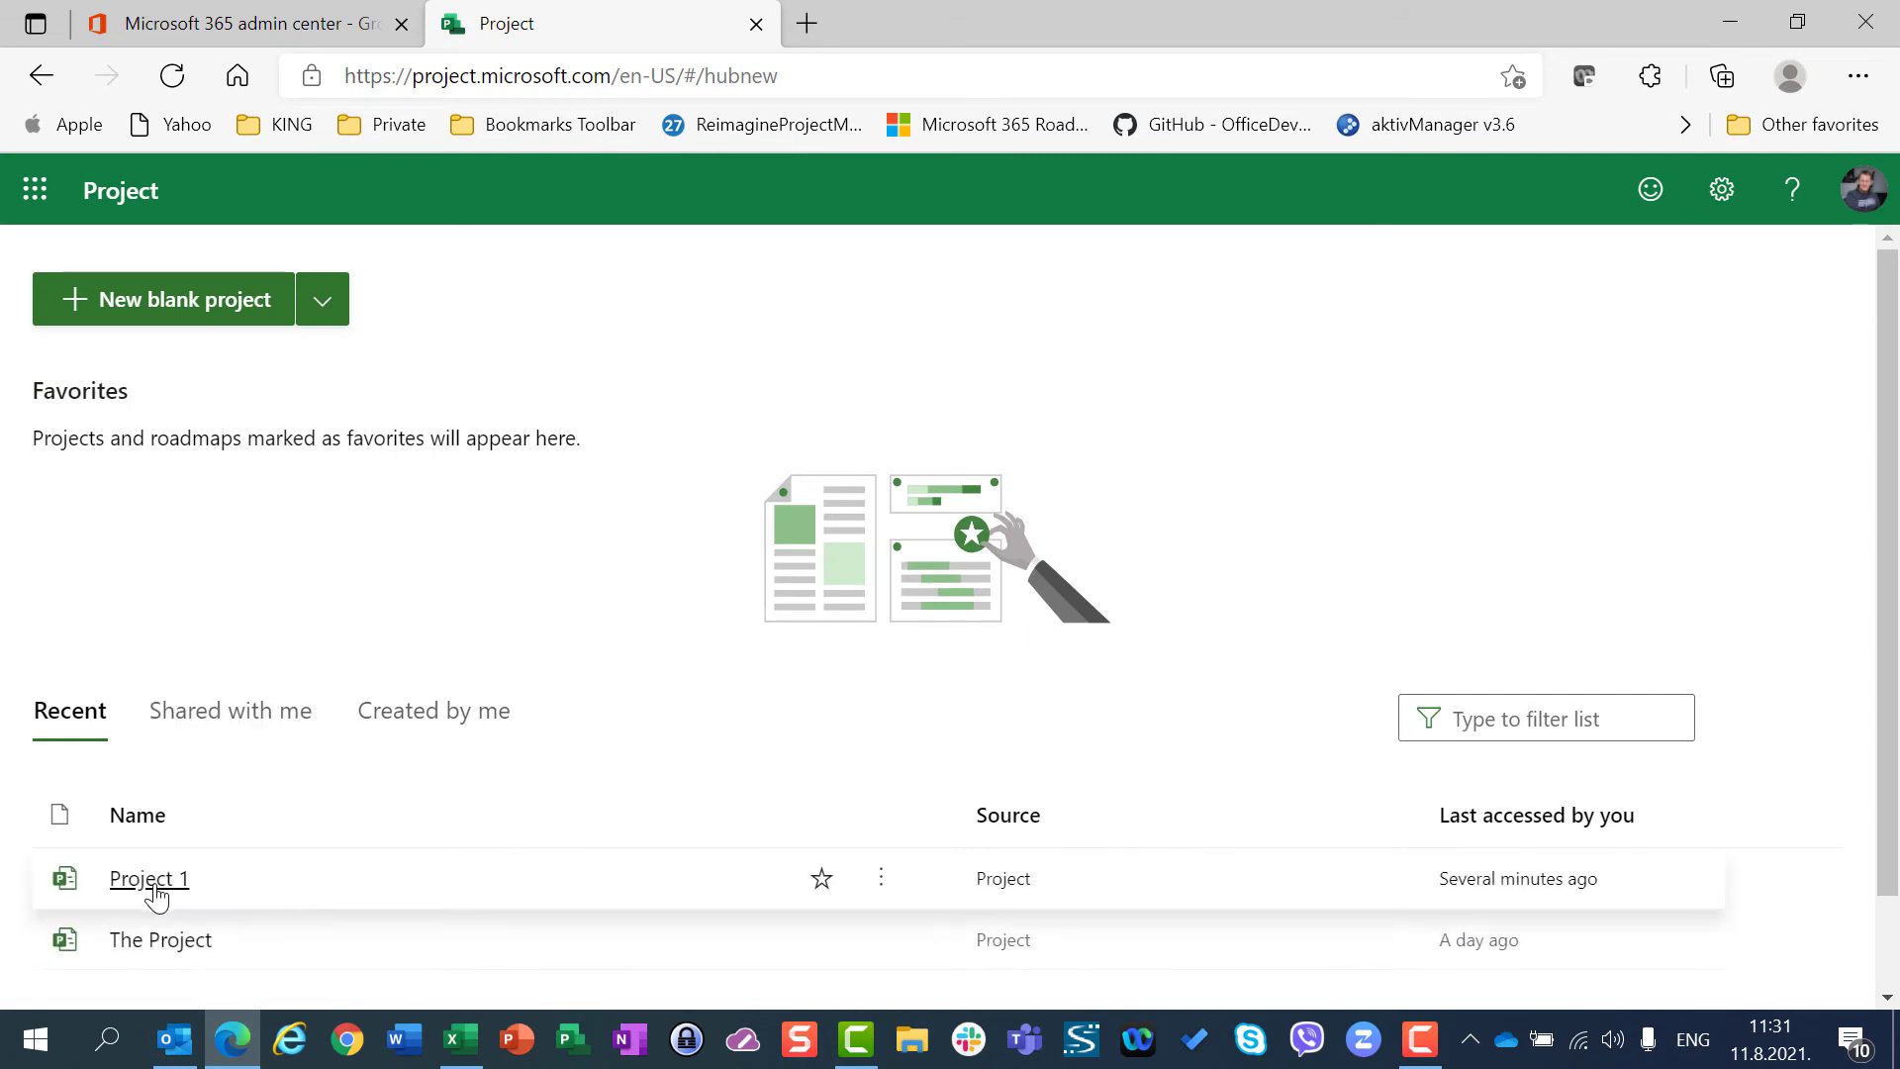
Delete Project 1 the same way.
left_click(151, 879)
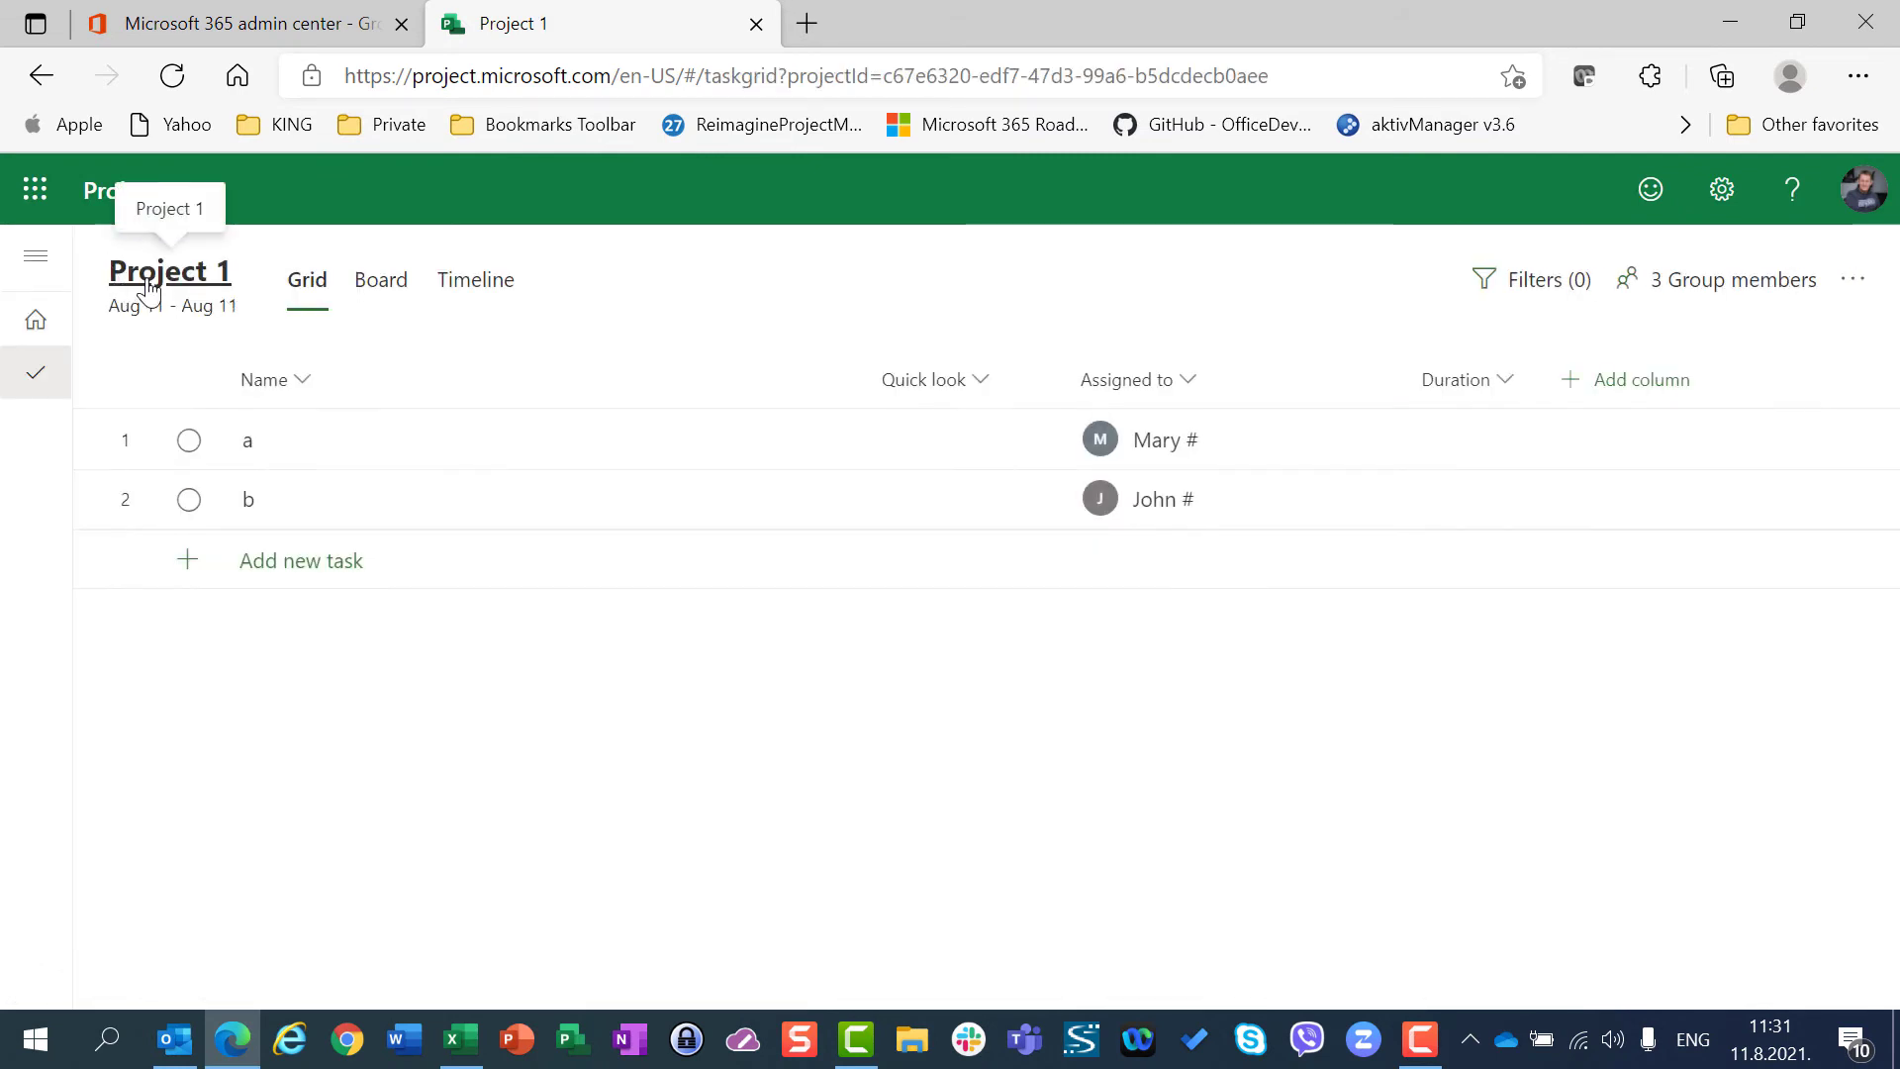
left_click(150, 287)
left_click(1795, 276)
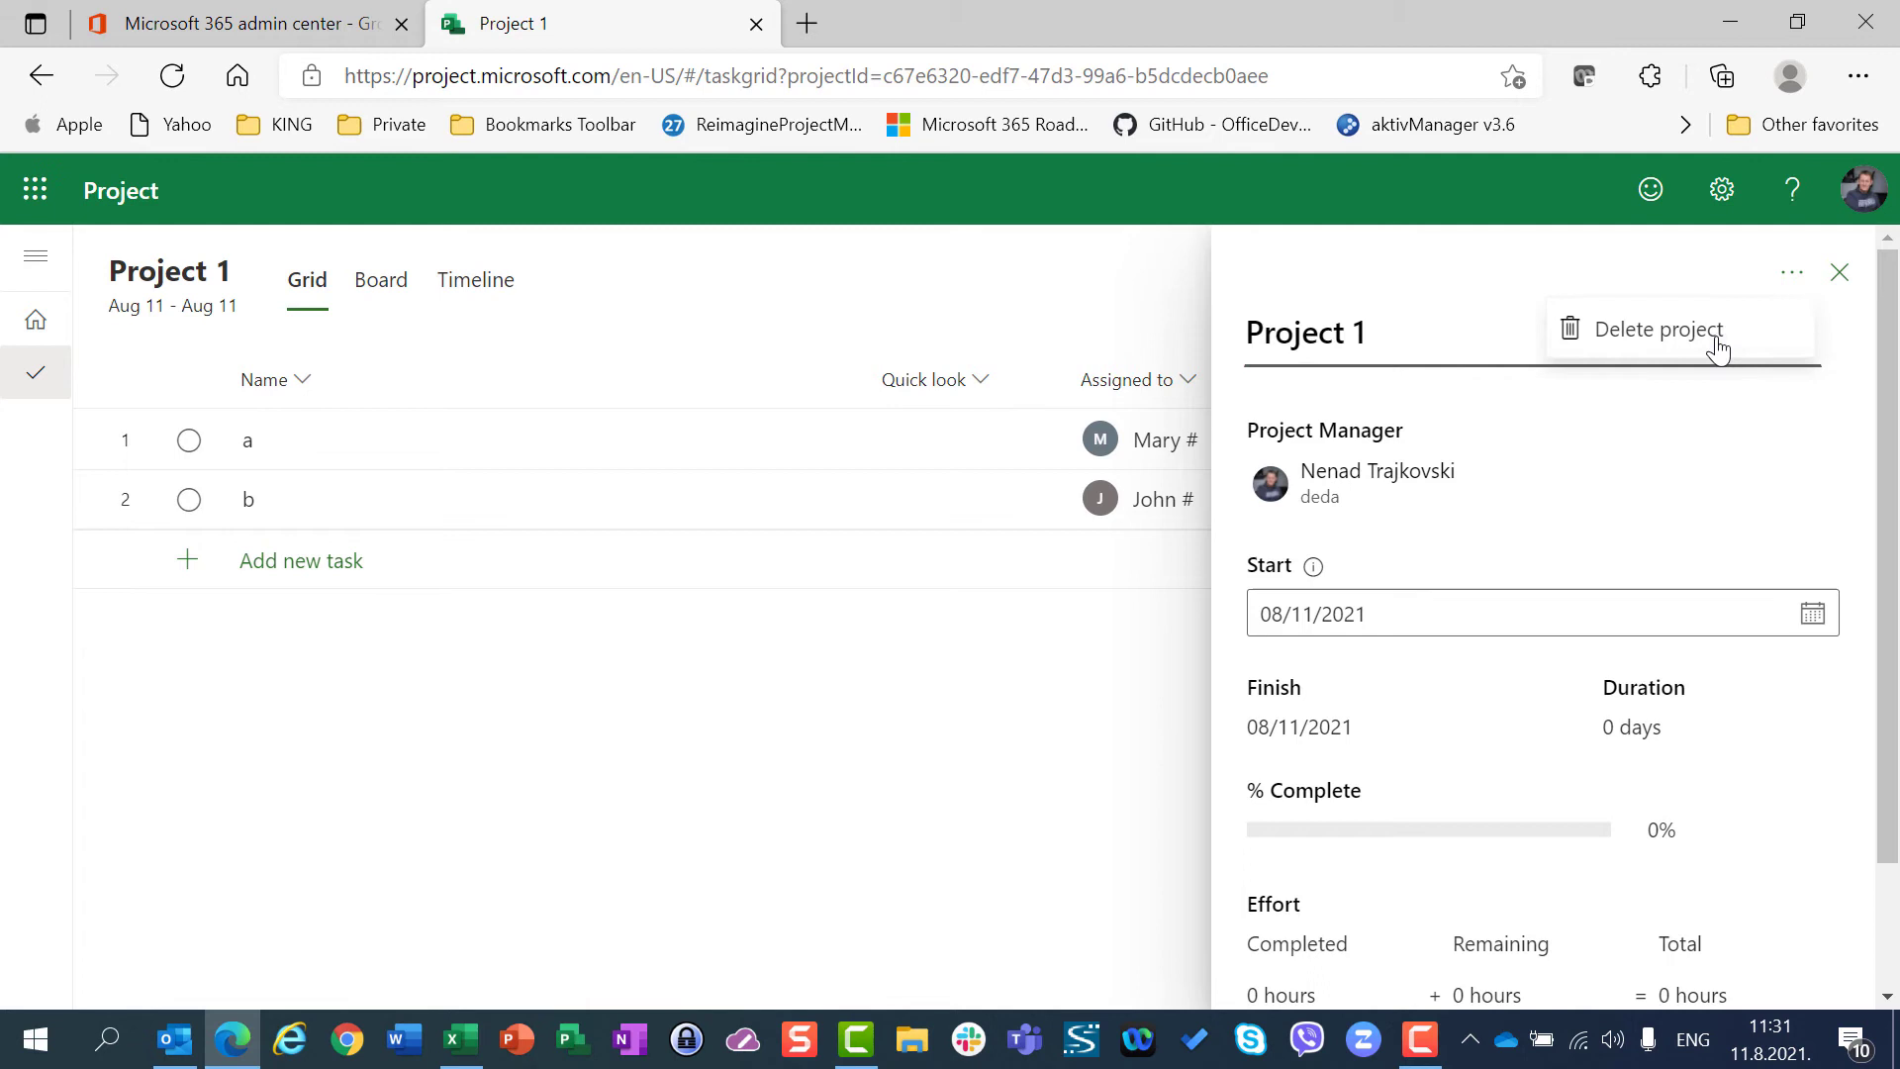
left_click(1719, 348)
left_click(1039, 641)
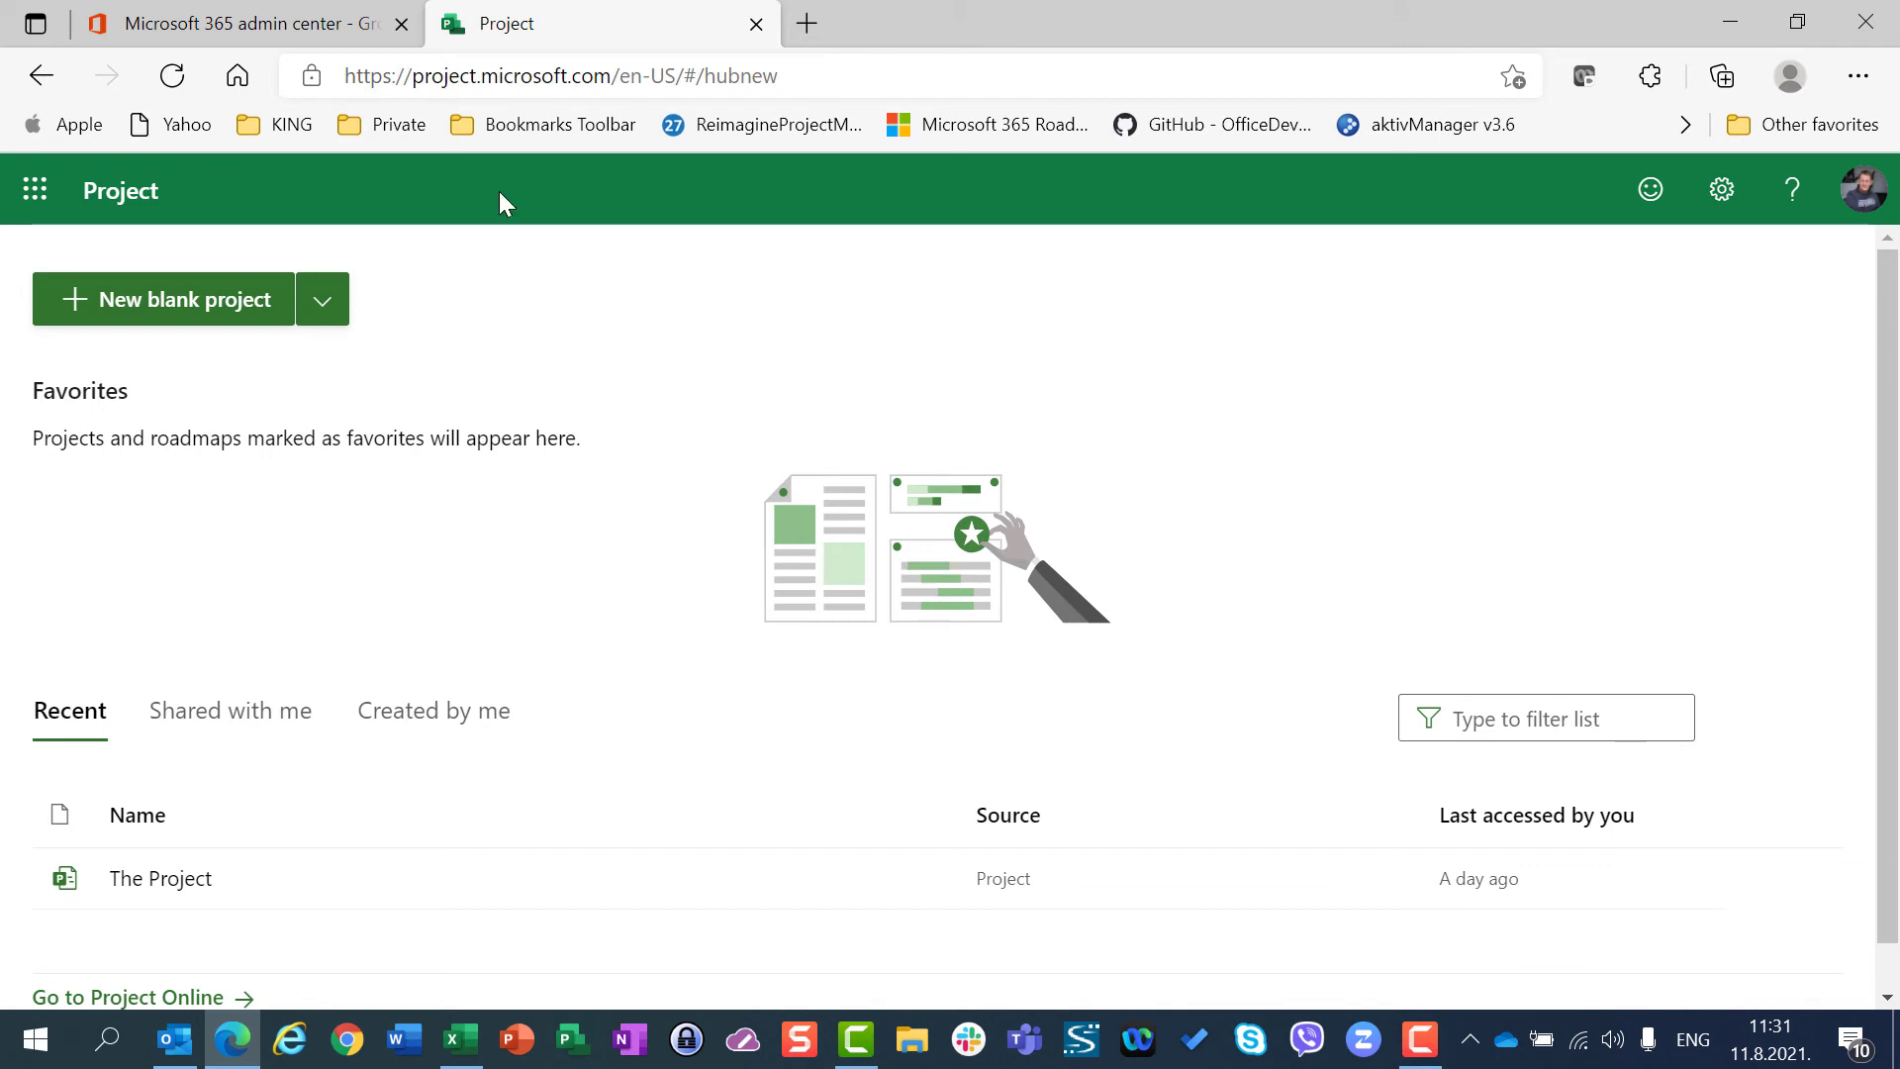
left_click(302, 22)
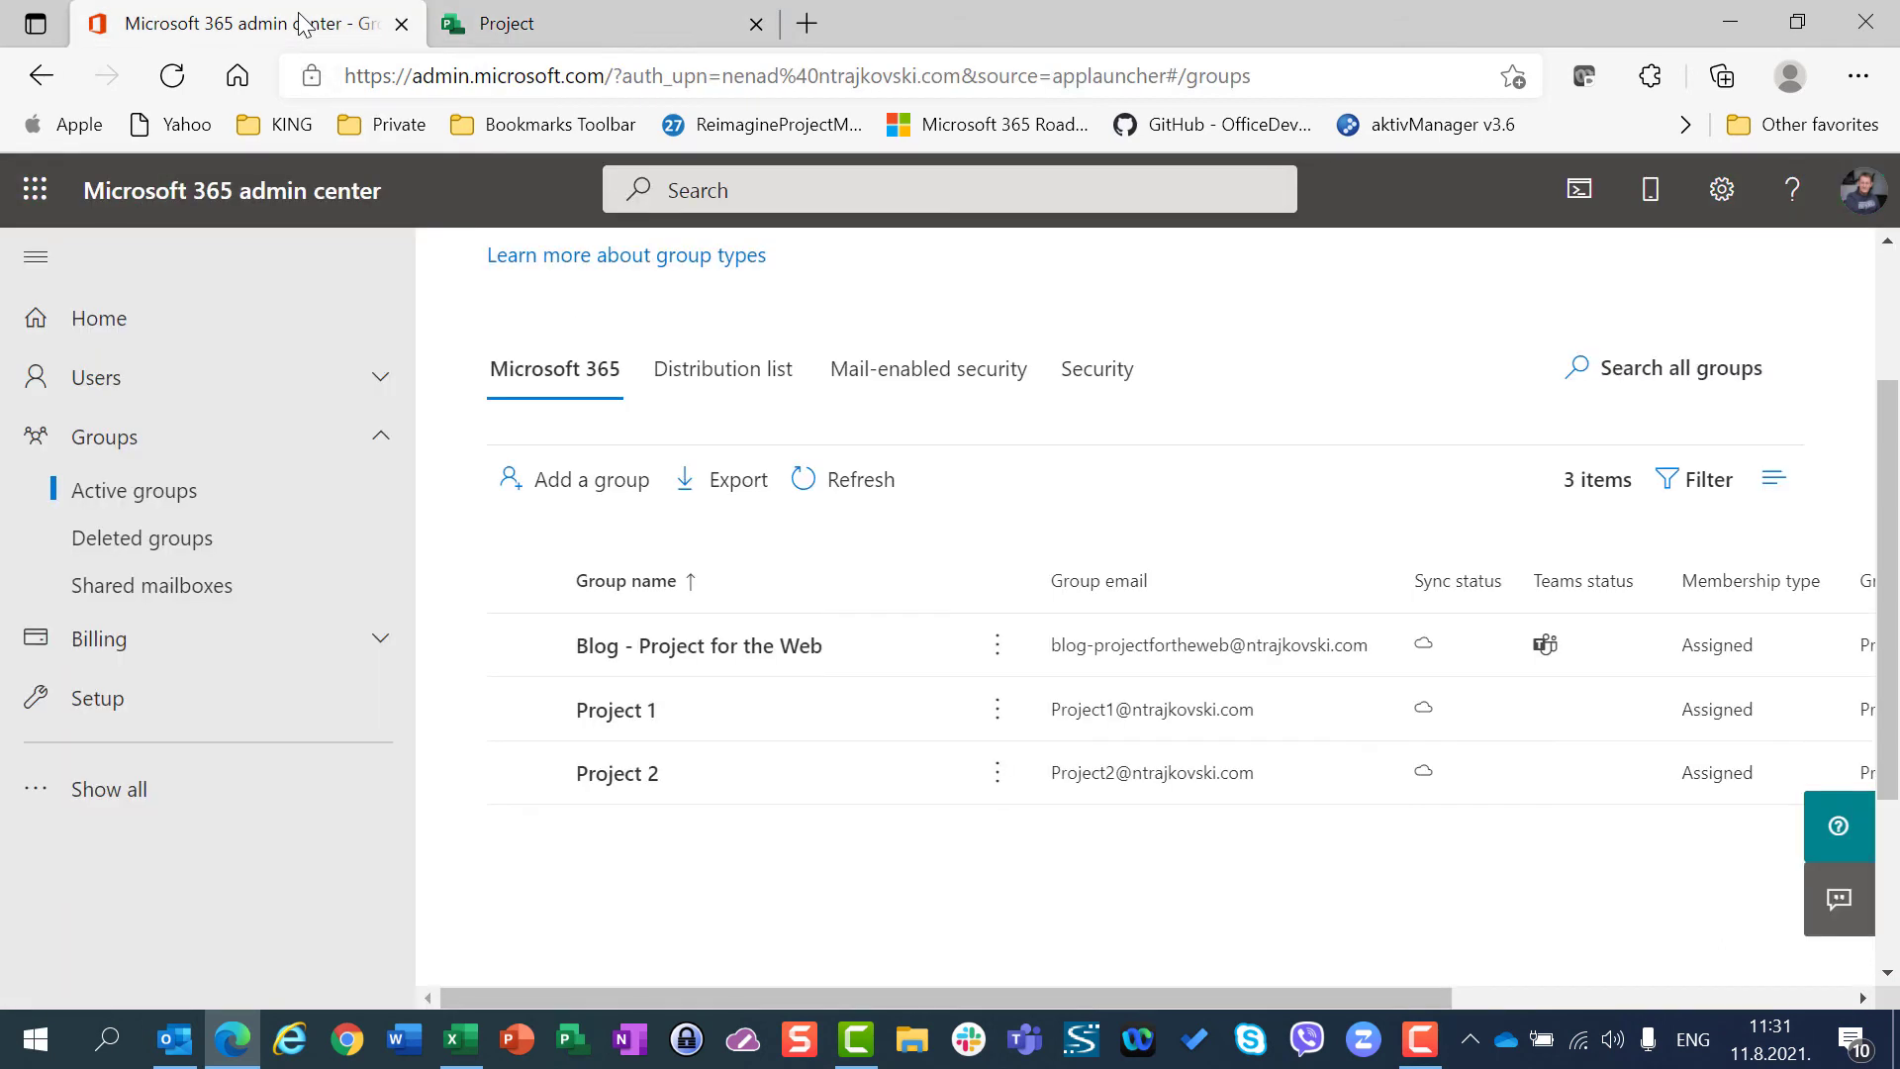
left_click(868, 80)
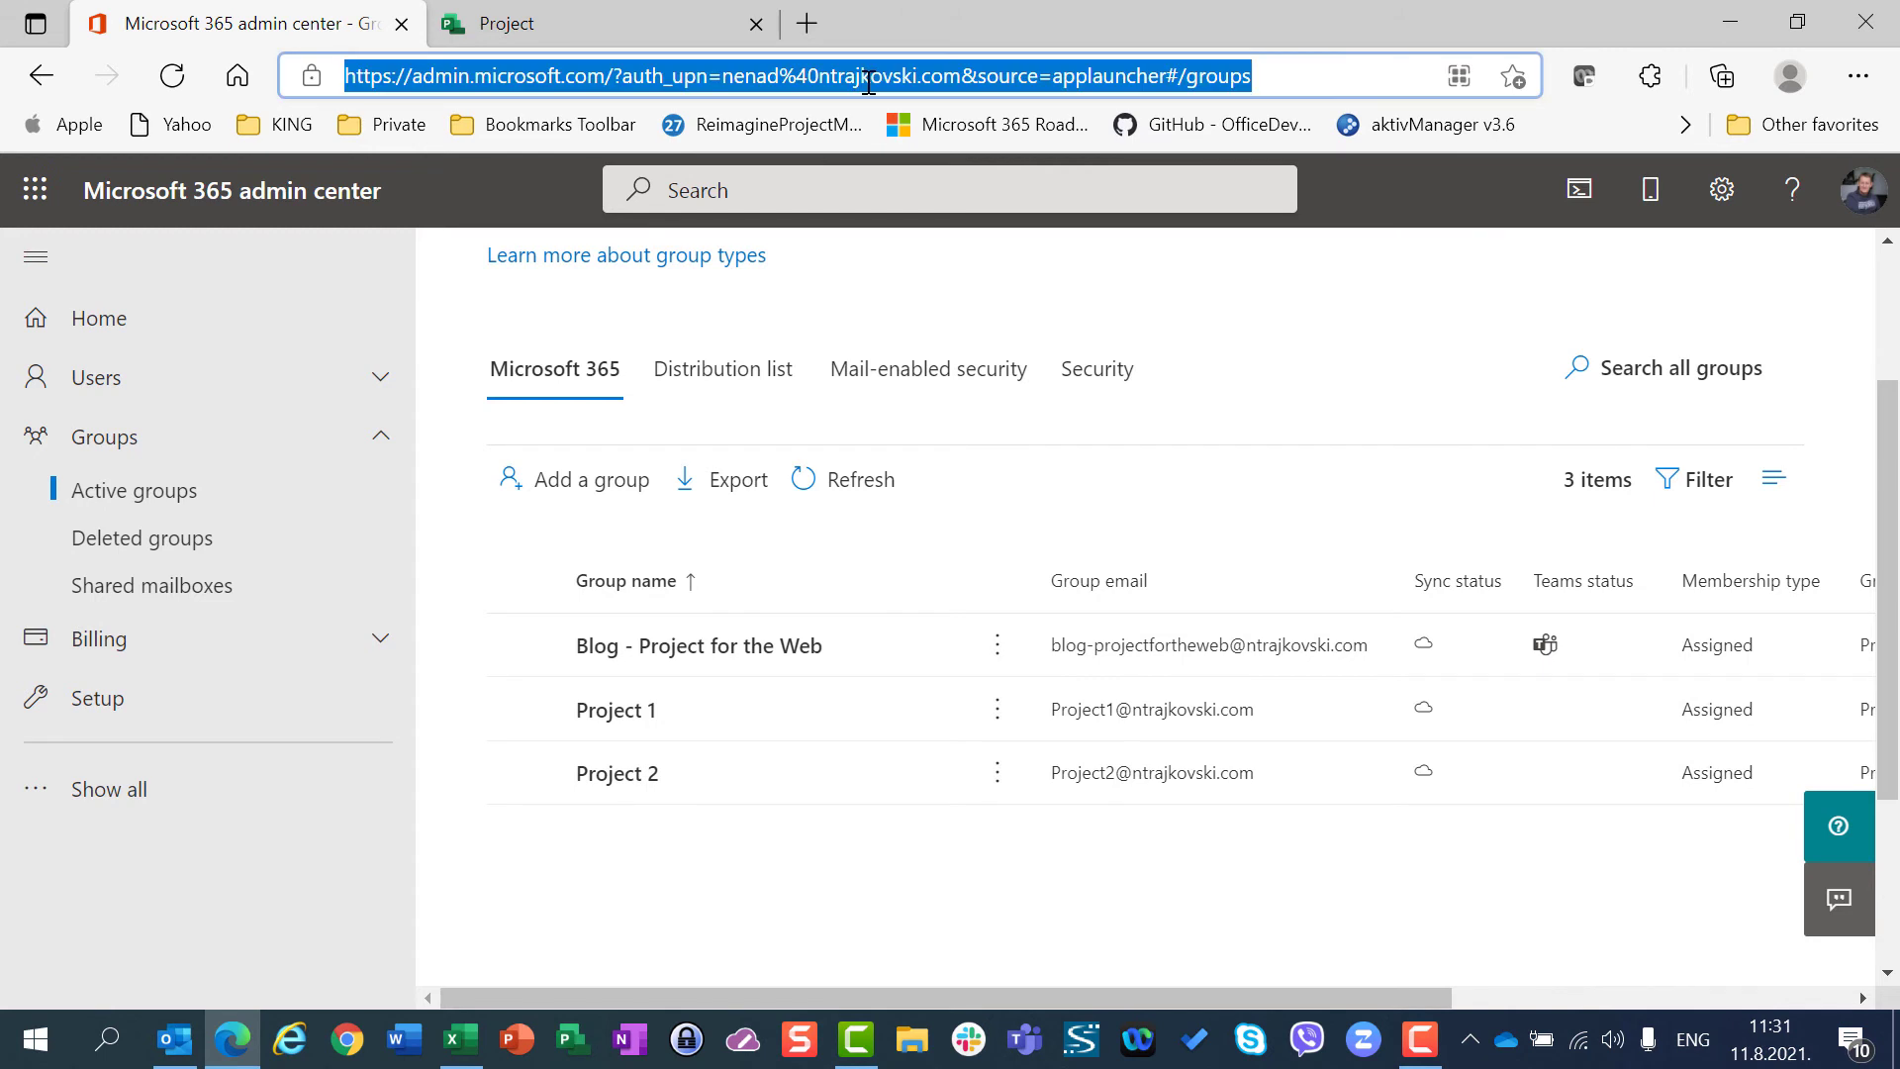
key("Return")
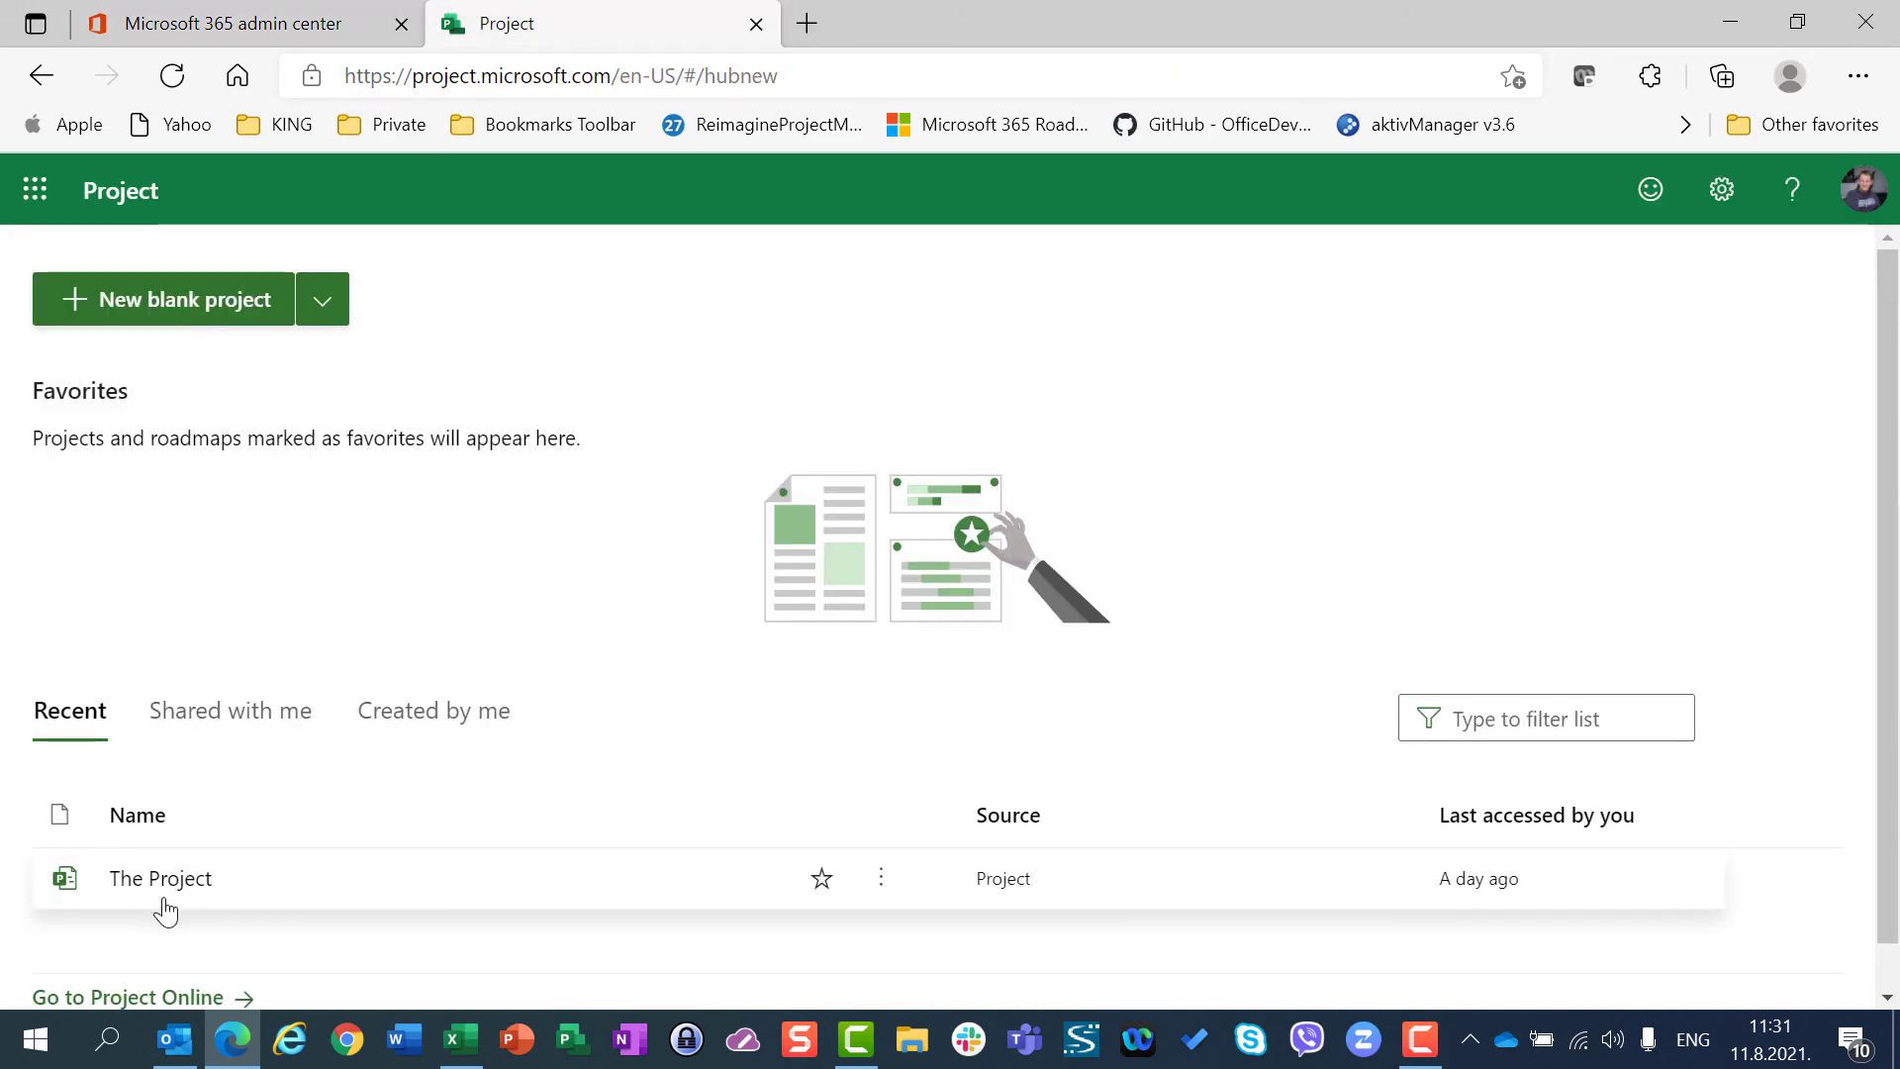
Return to the admin center and scroll the Active groups list to the Project 1 row.
left_click(267, 30)
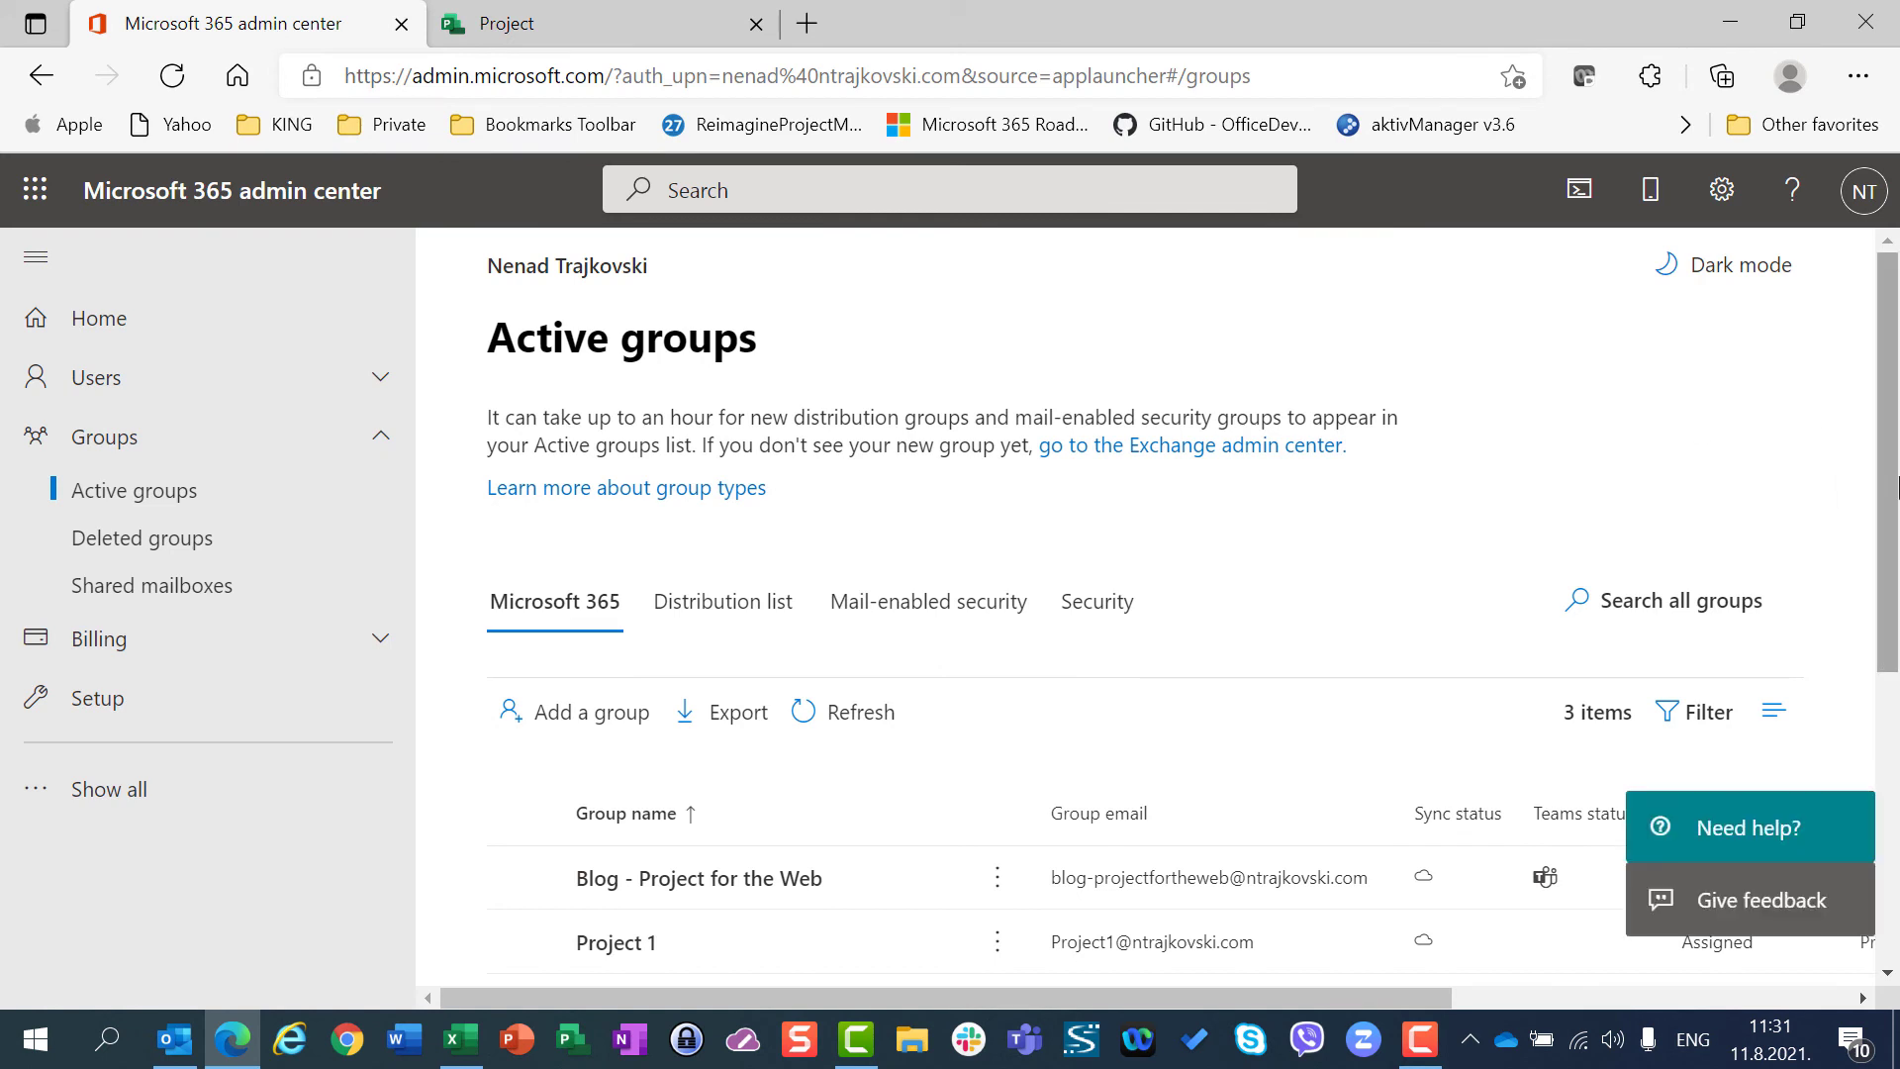
left_click_drag(1894, 484, 1893, 702)
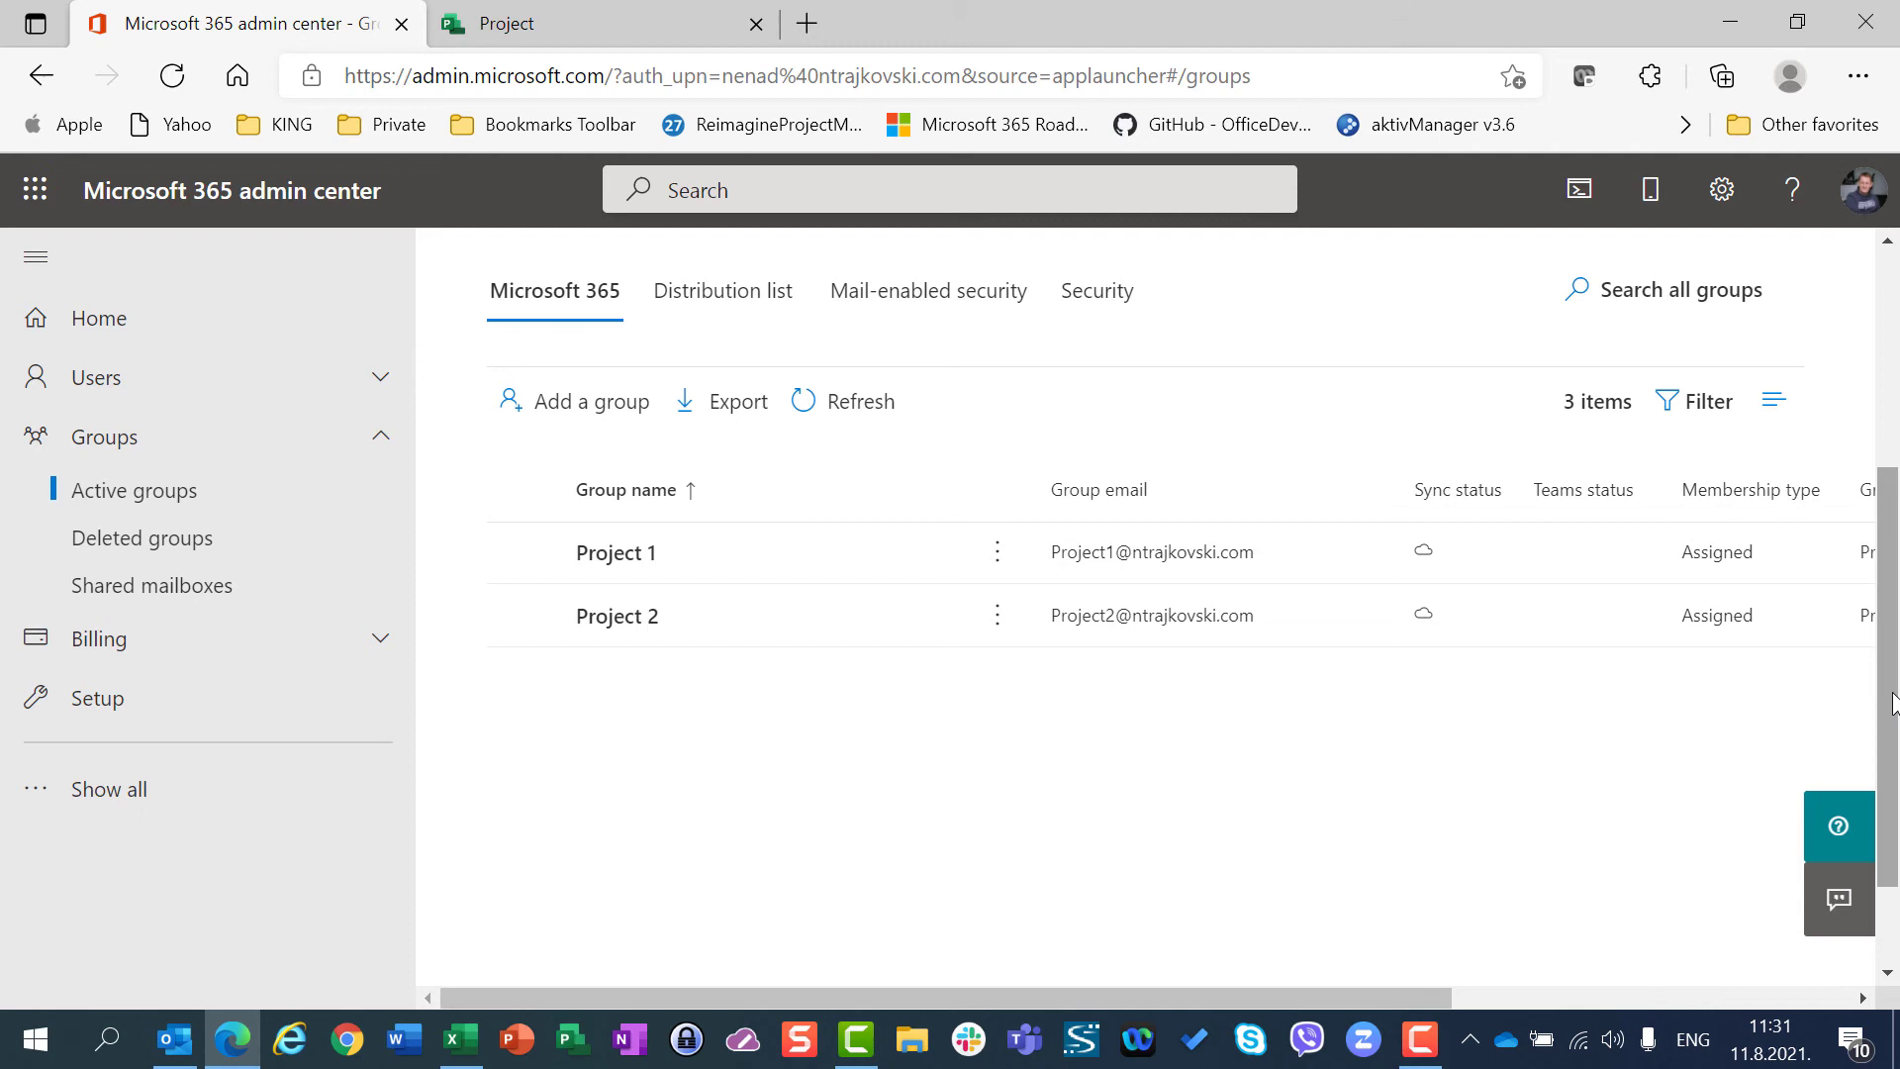
left_click_drag(1894, 703, 1896, 653)
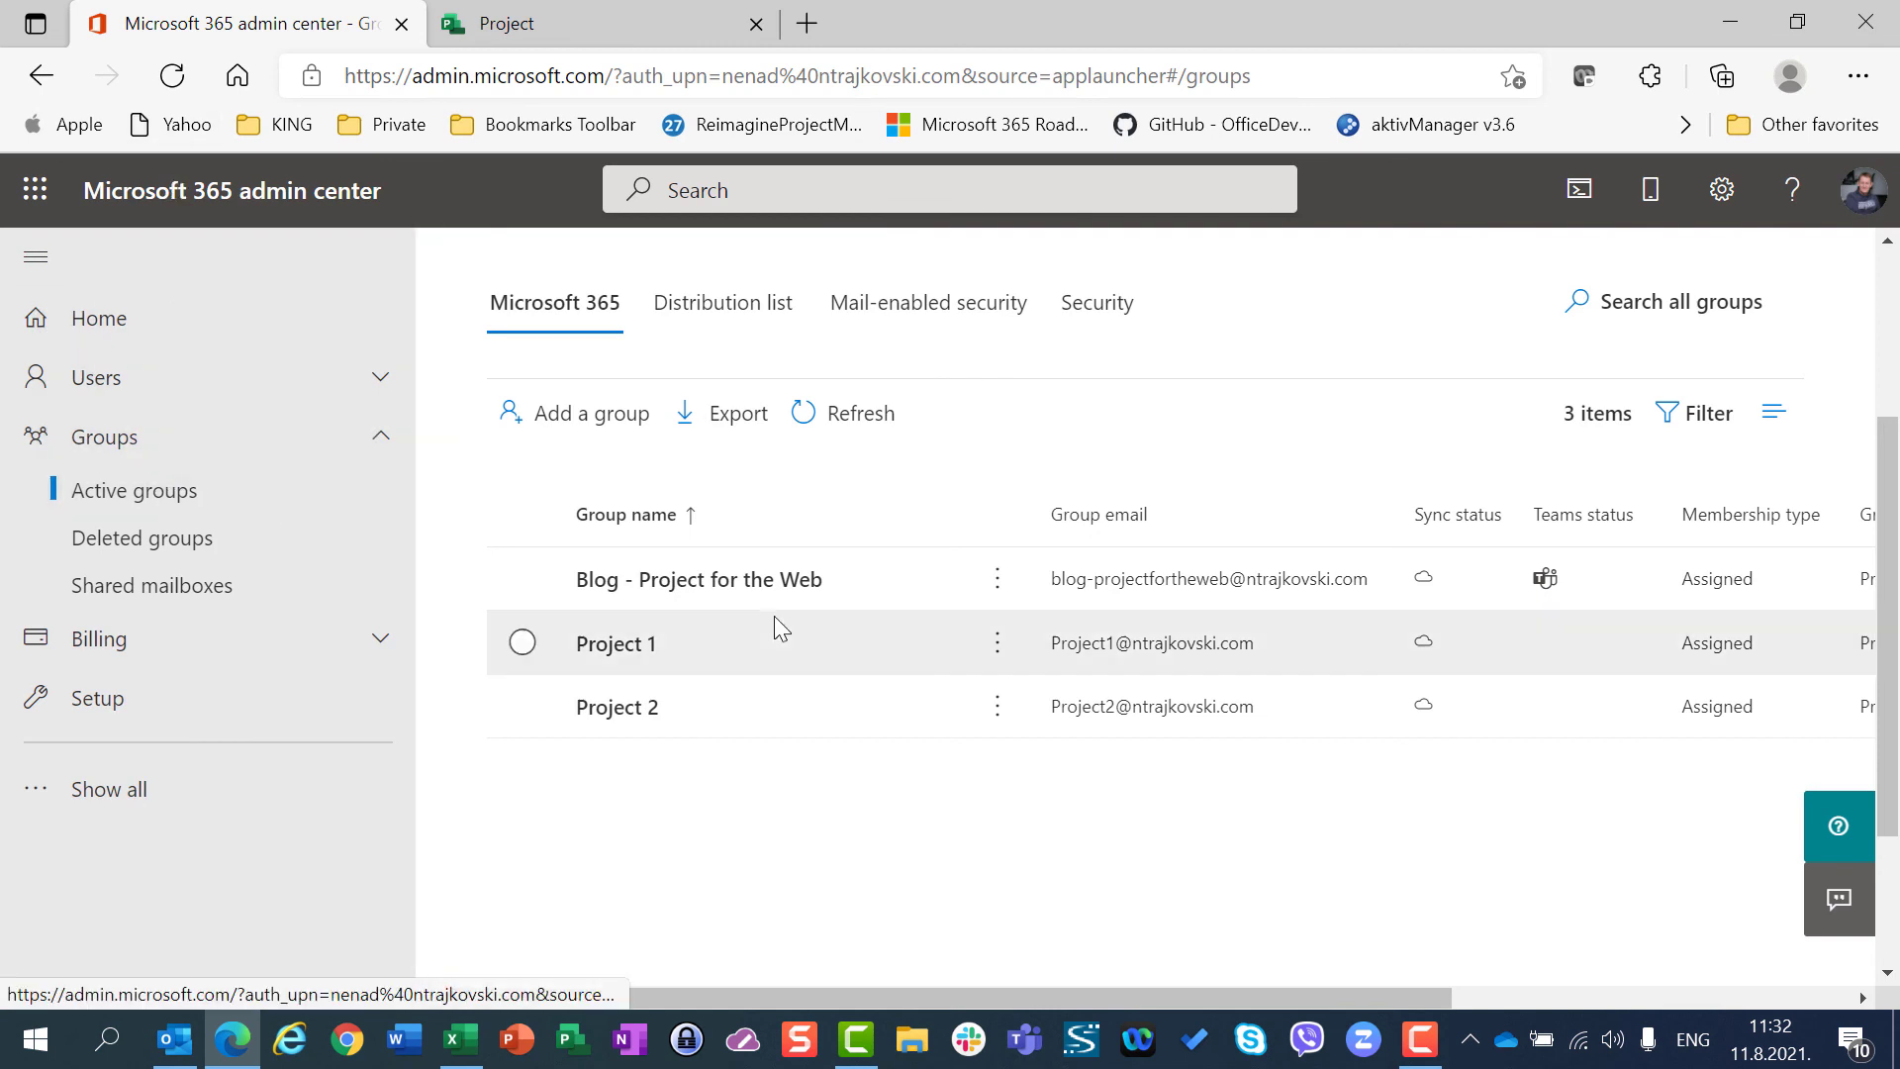
Delete the Project 1 group from the Active groups list.
left_click(997, 648)
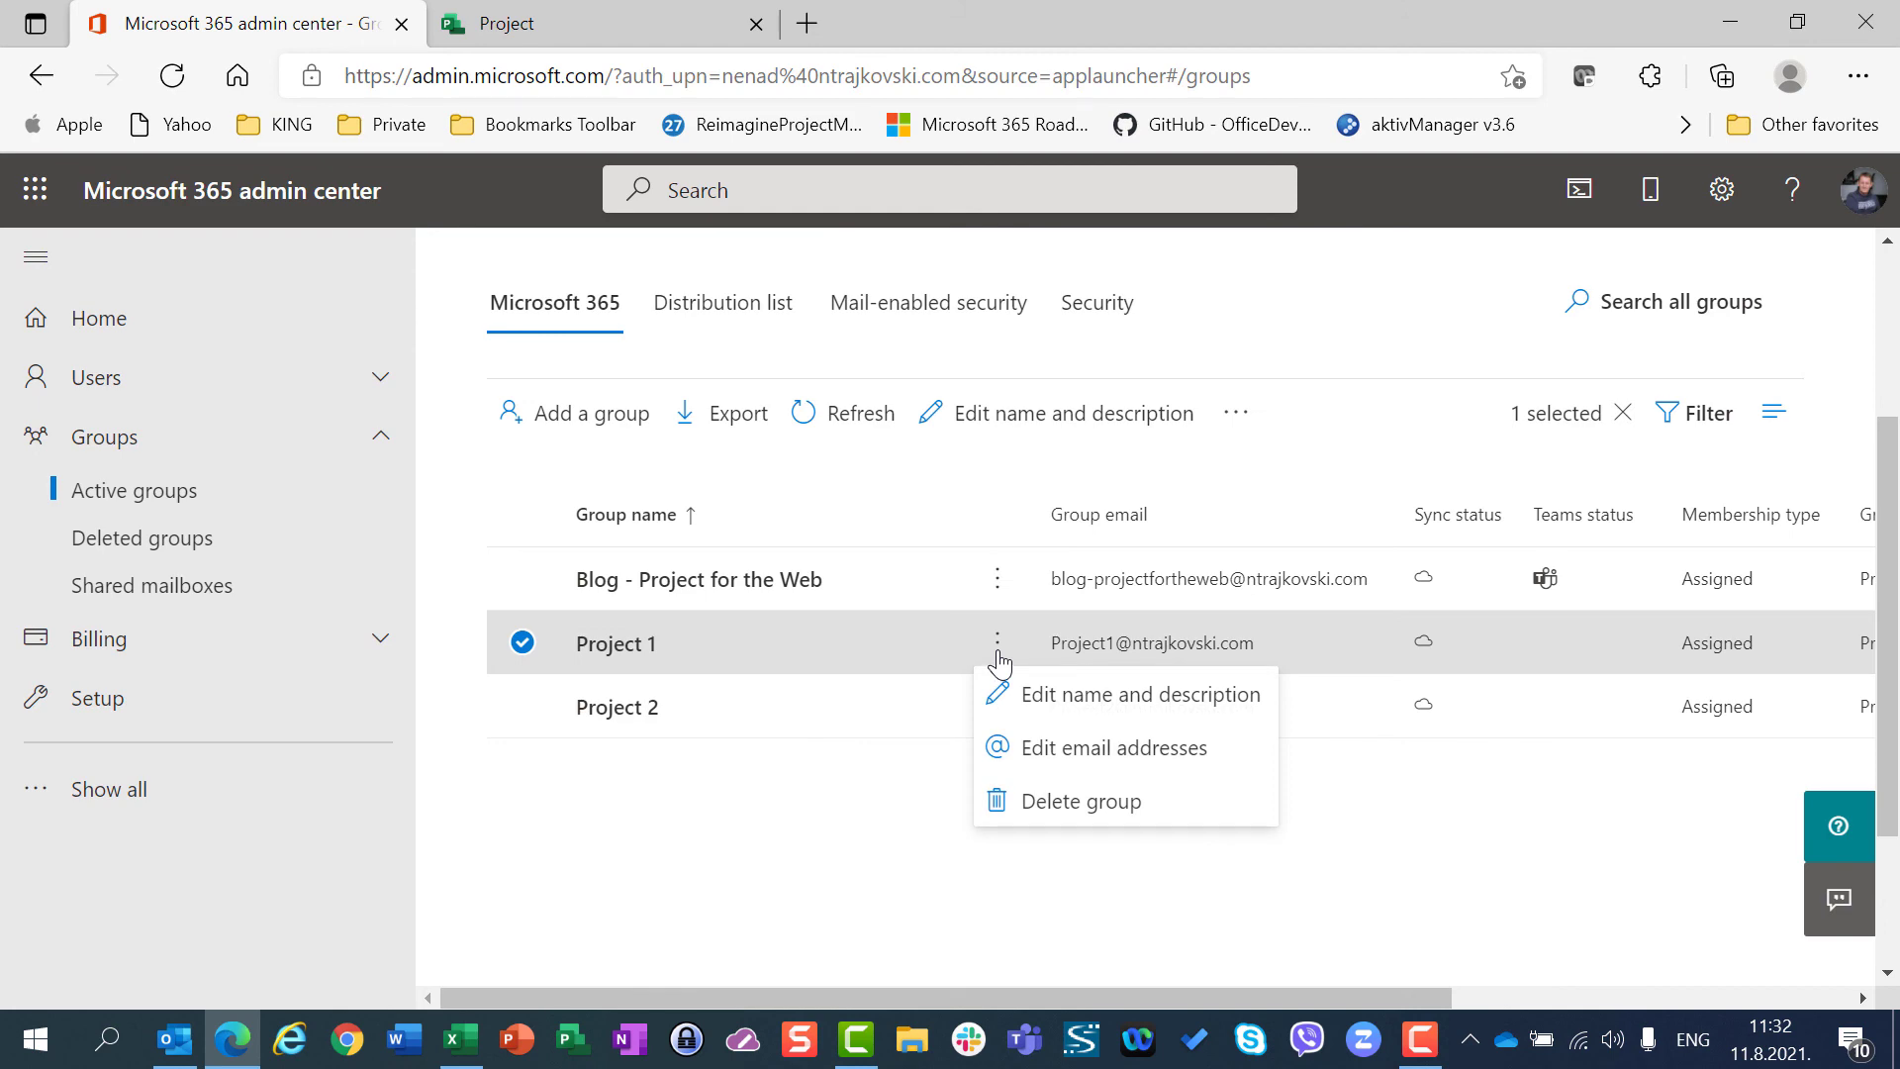
left_click(1020, 806)
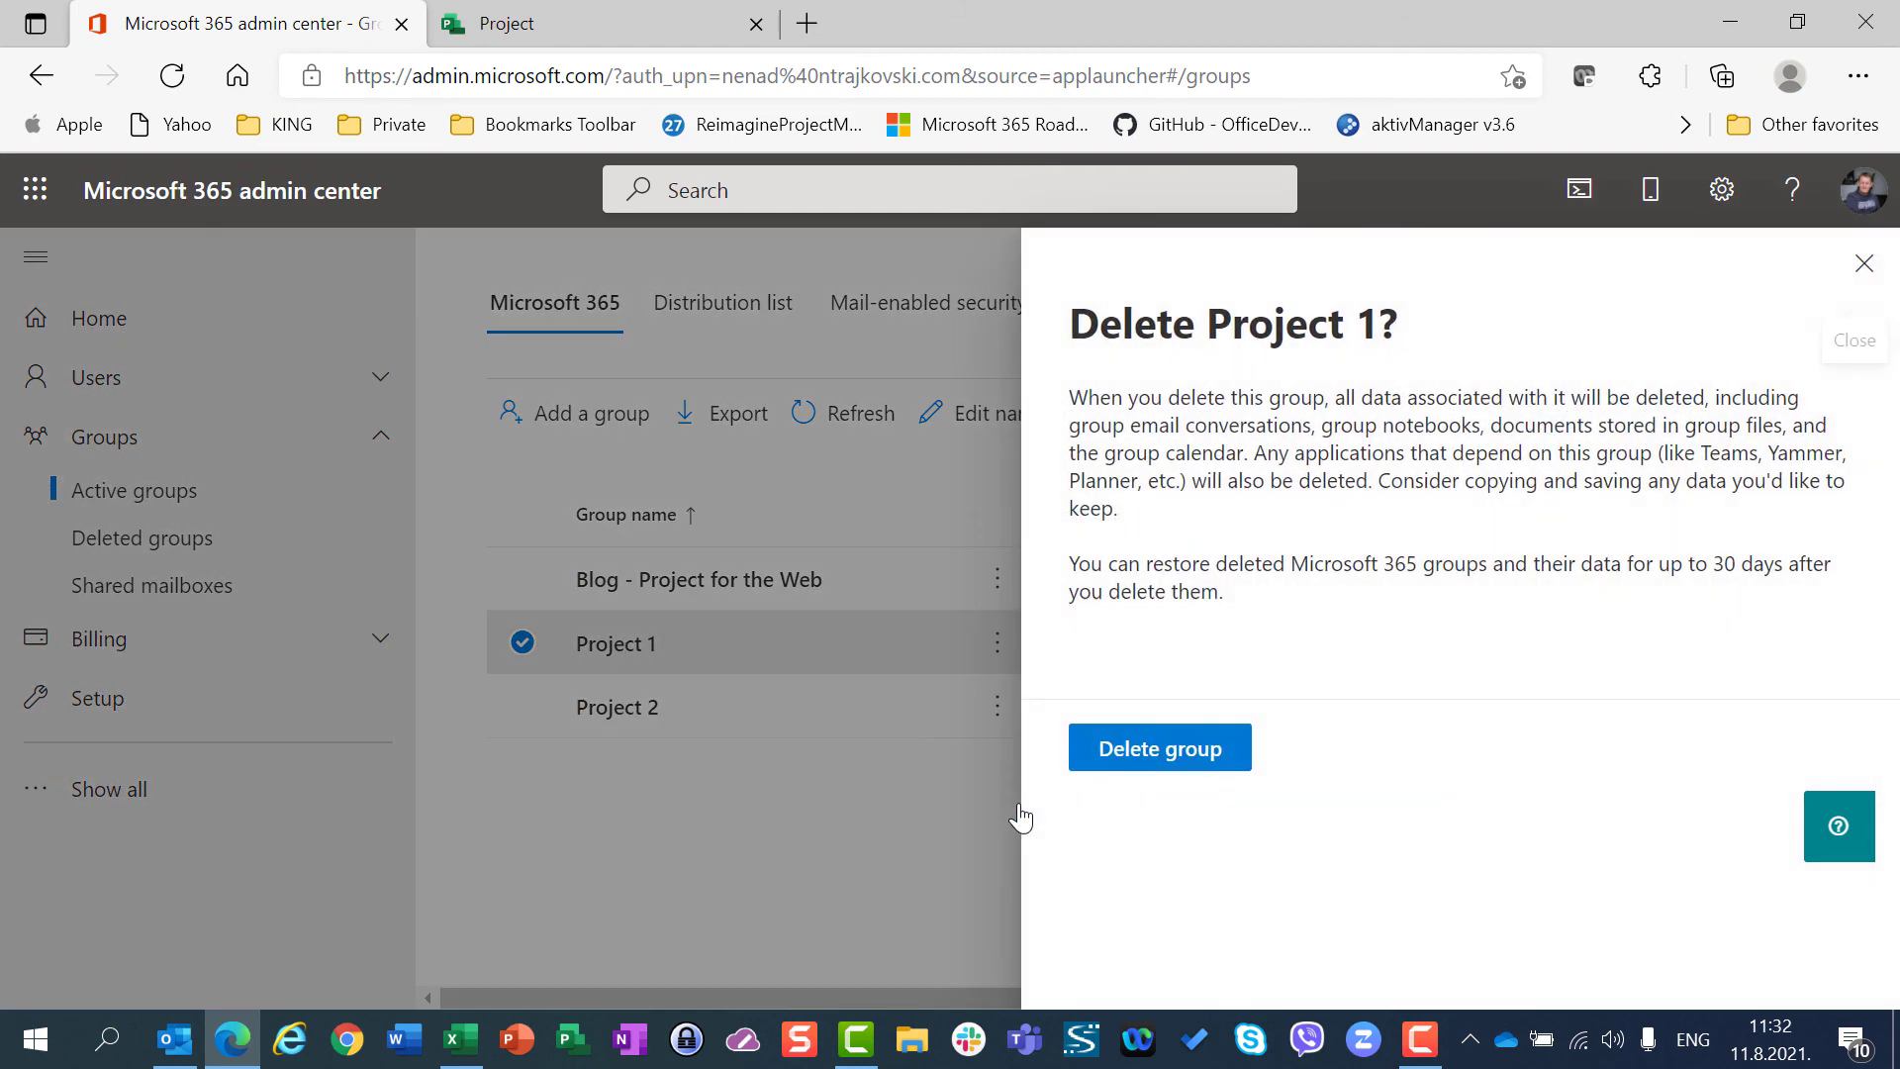
left_click(1088, 764)
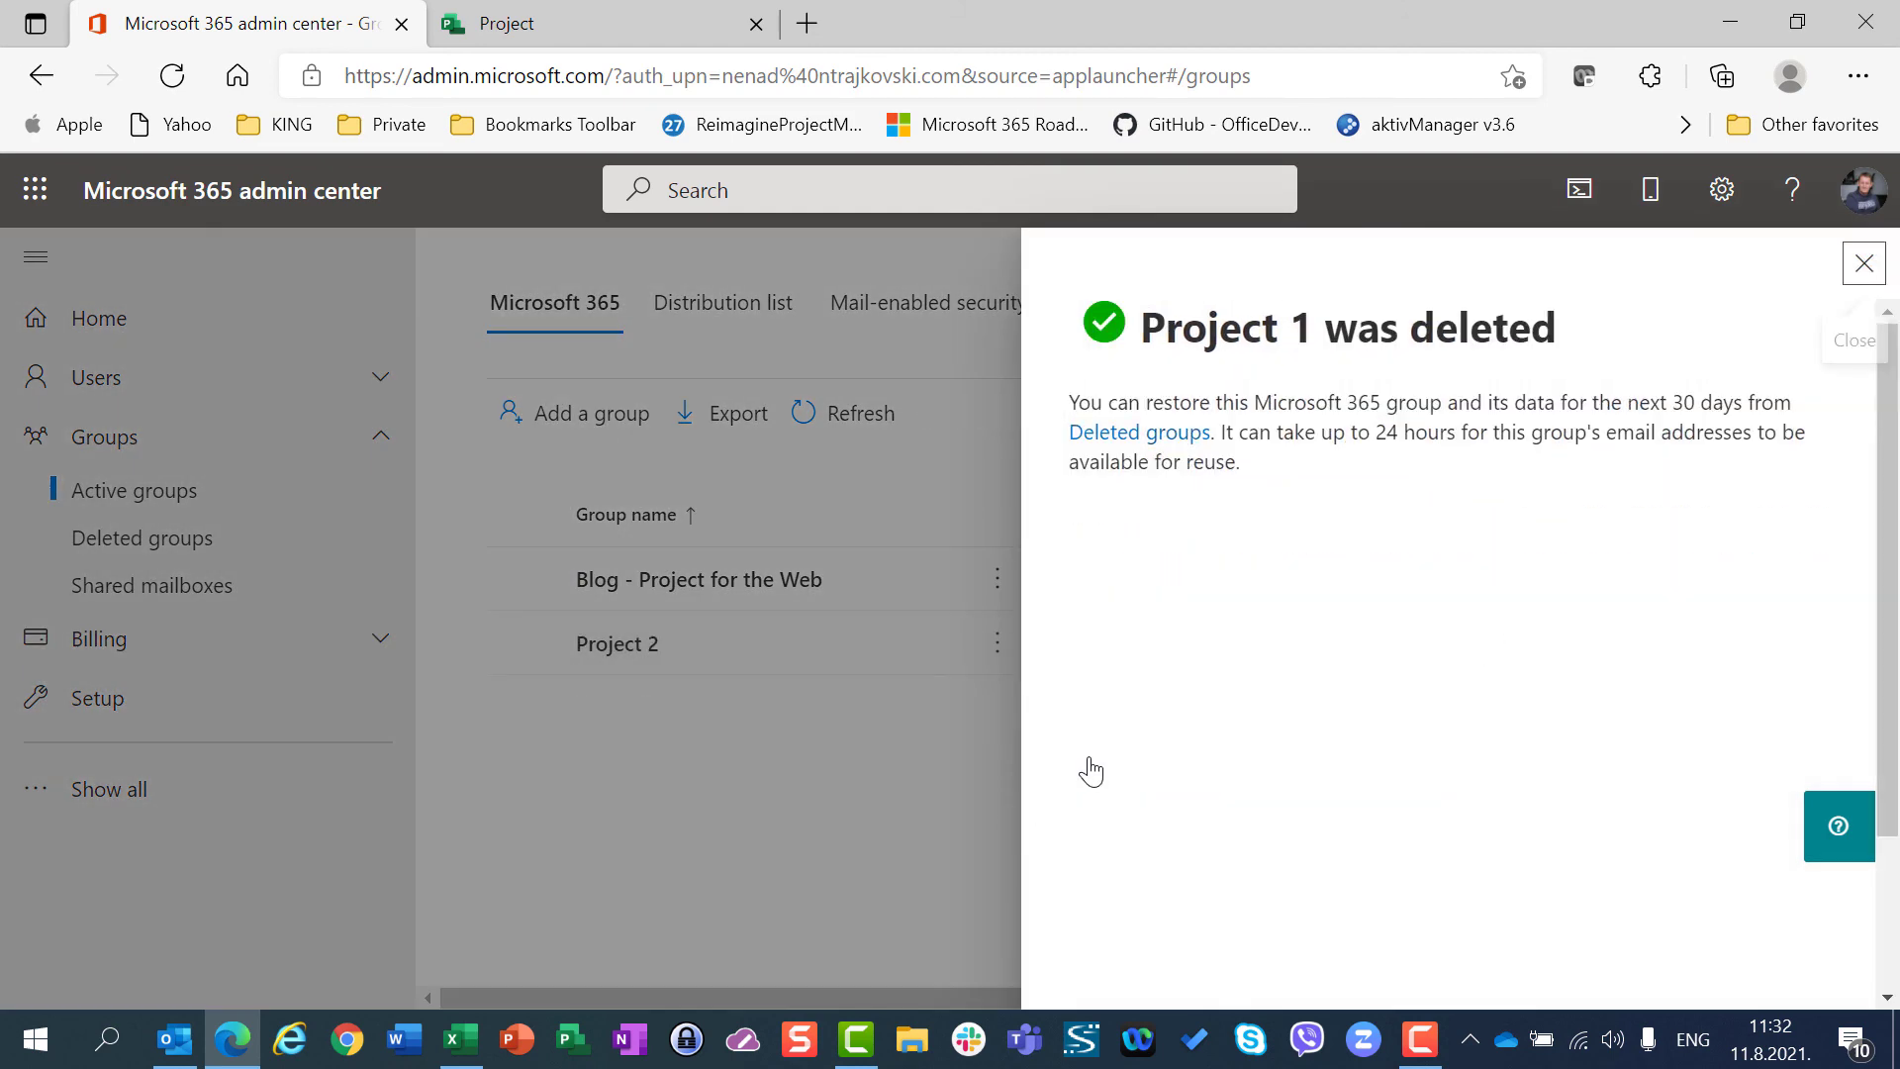
left_click(1860, 265)
Delete the Project 2 group, leaving only Blog - Project for the Web active.
left_click(997, 645)
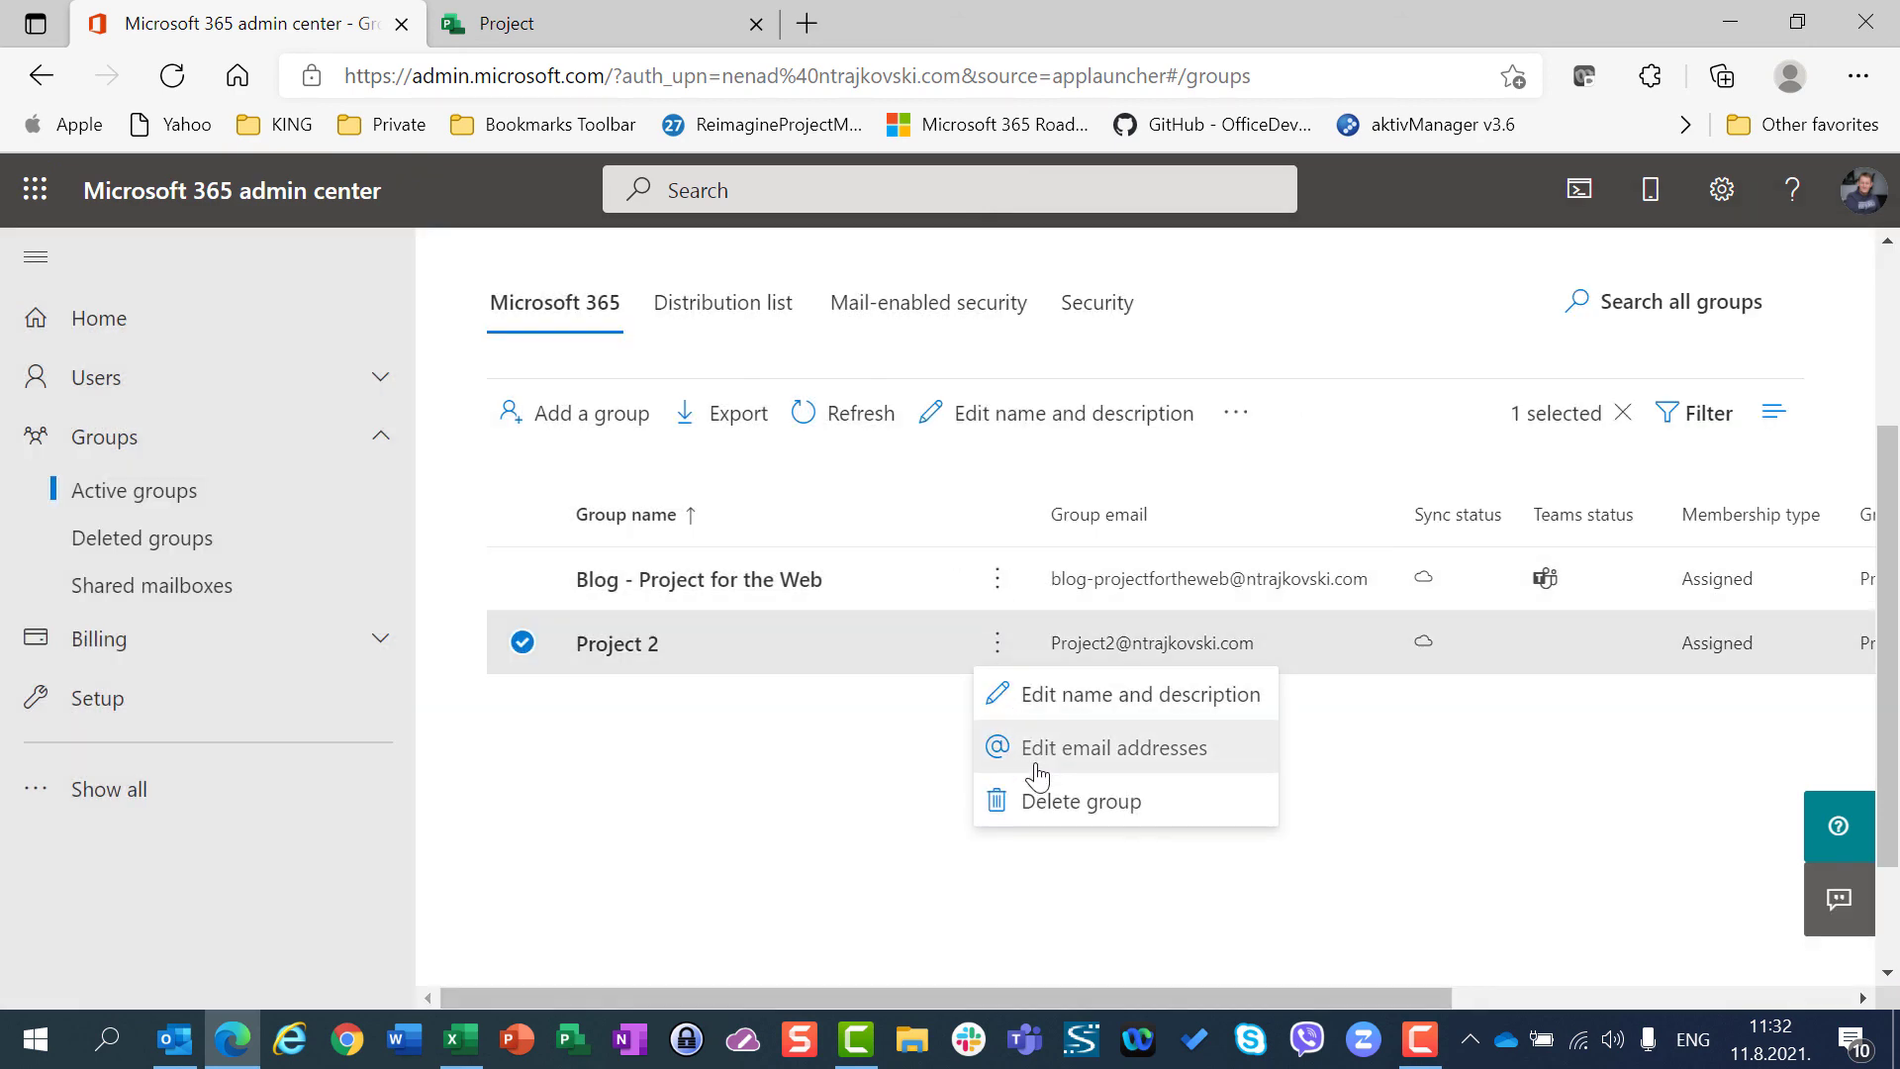
left_click(1041, 803)
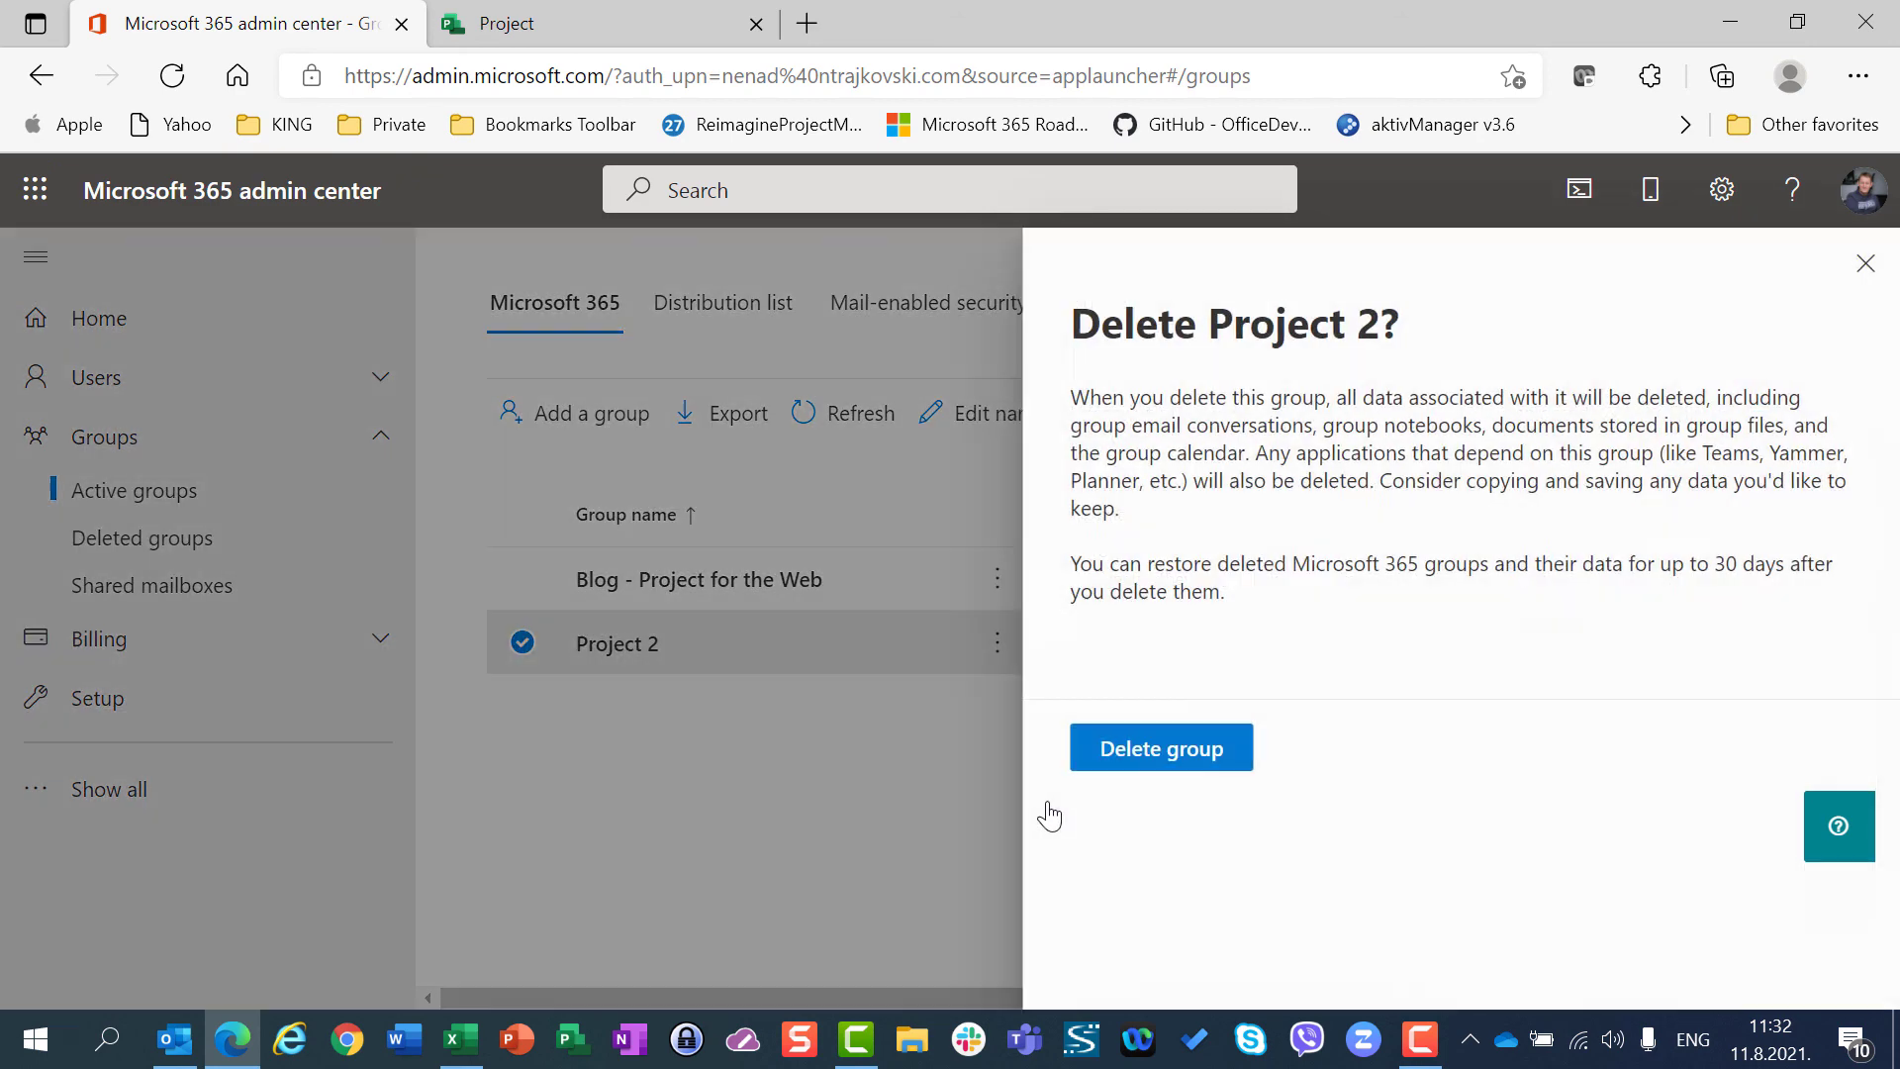
left_click(1143, 749)
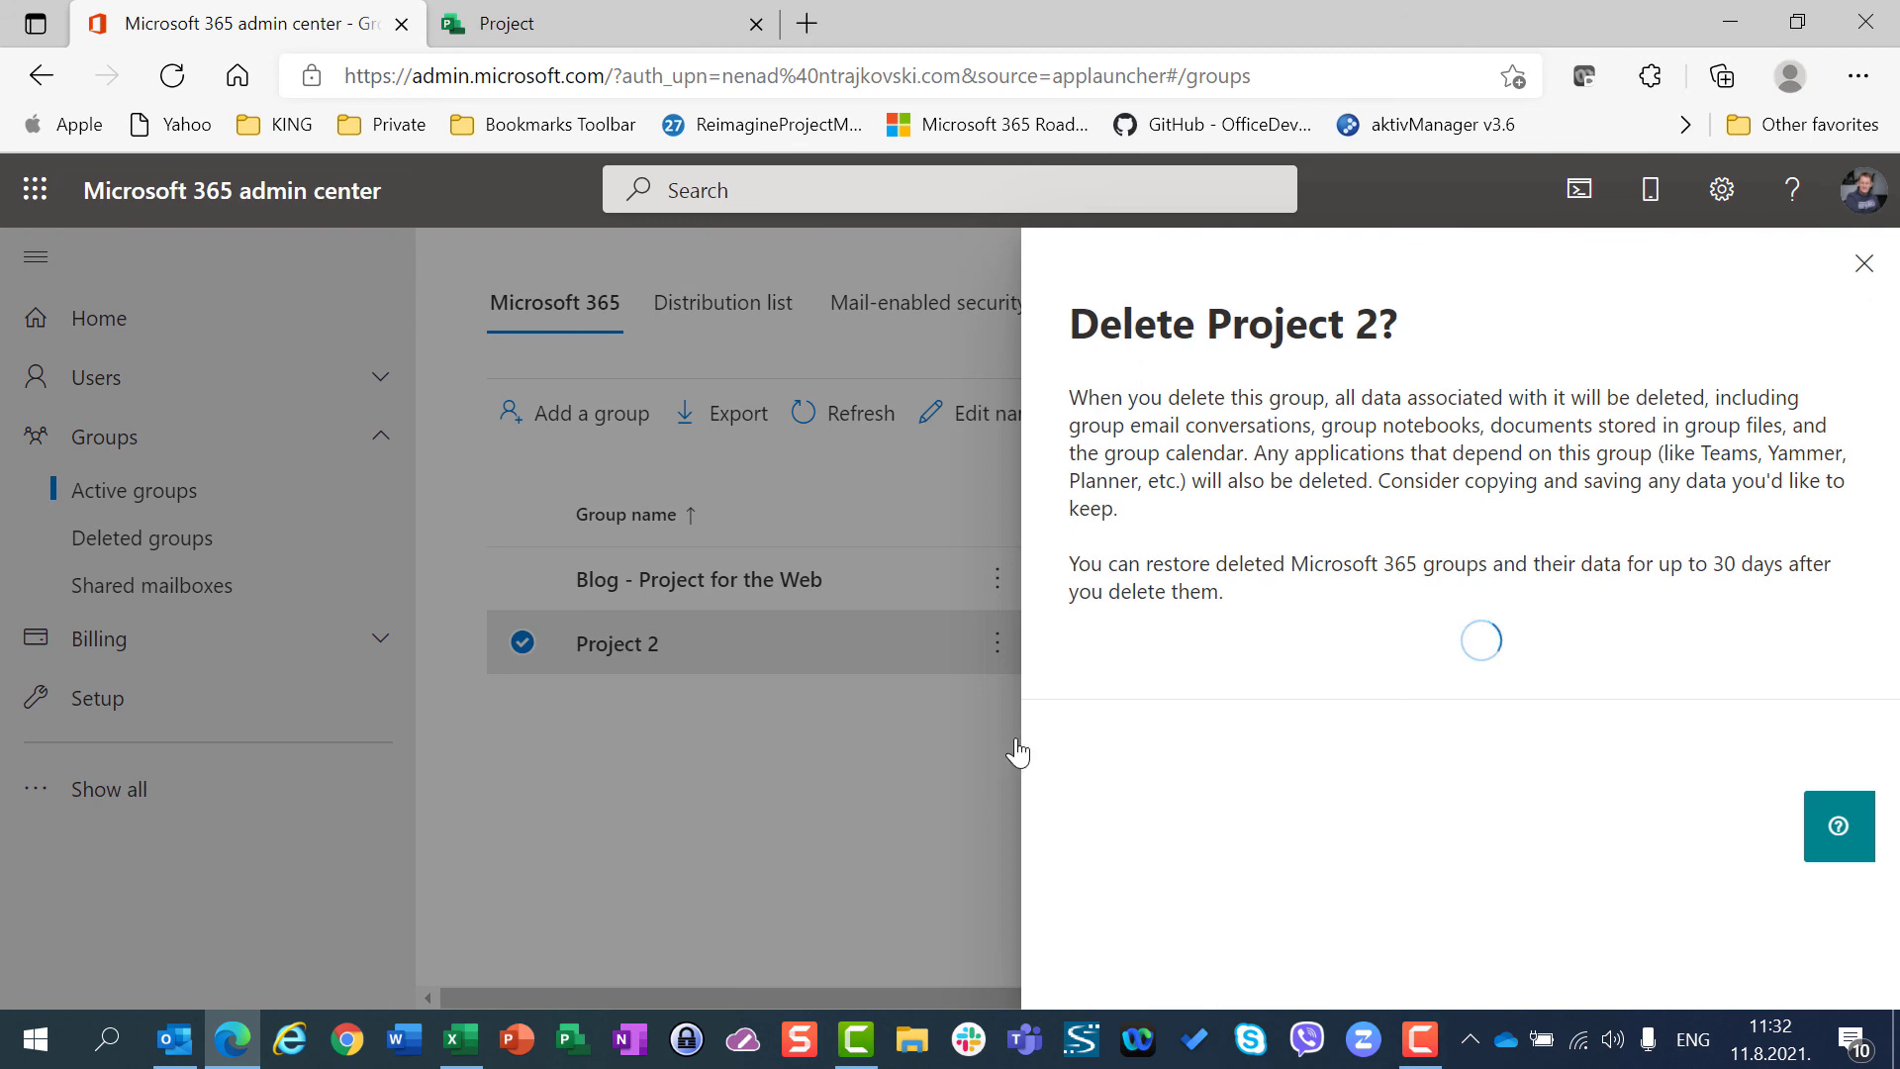
left_click(1864, 265)
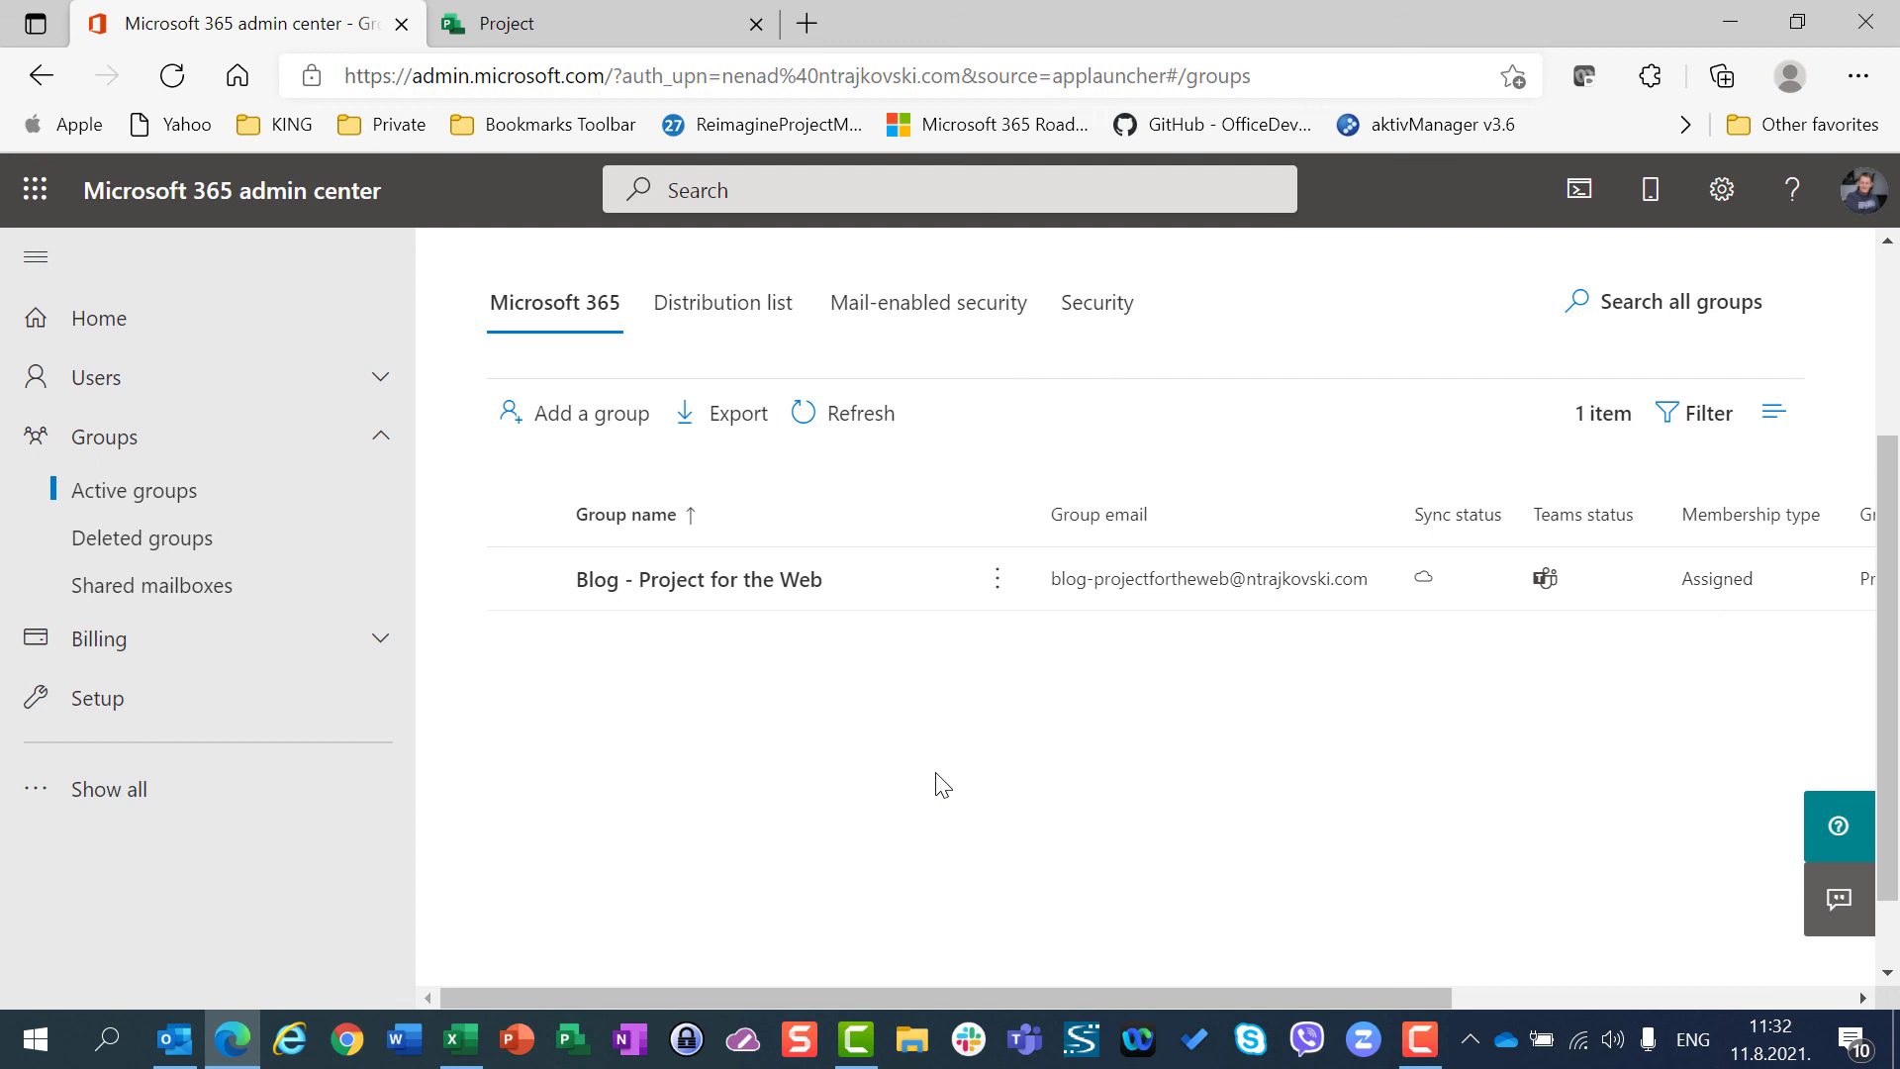
Switch back to the Project for the web home, where only The Project remains listed.
left_click(549, 26)
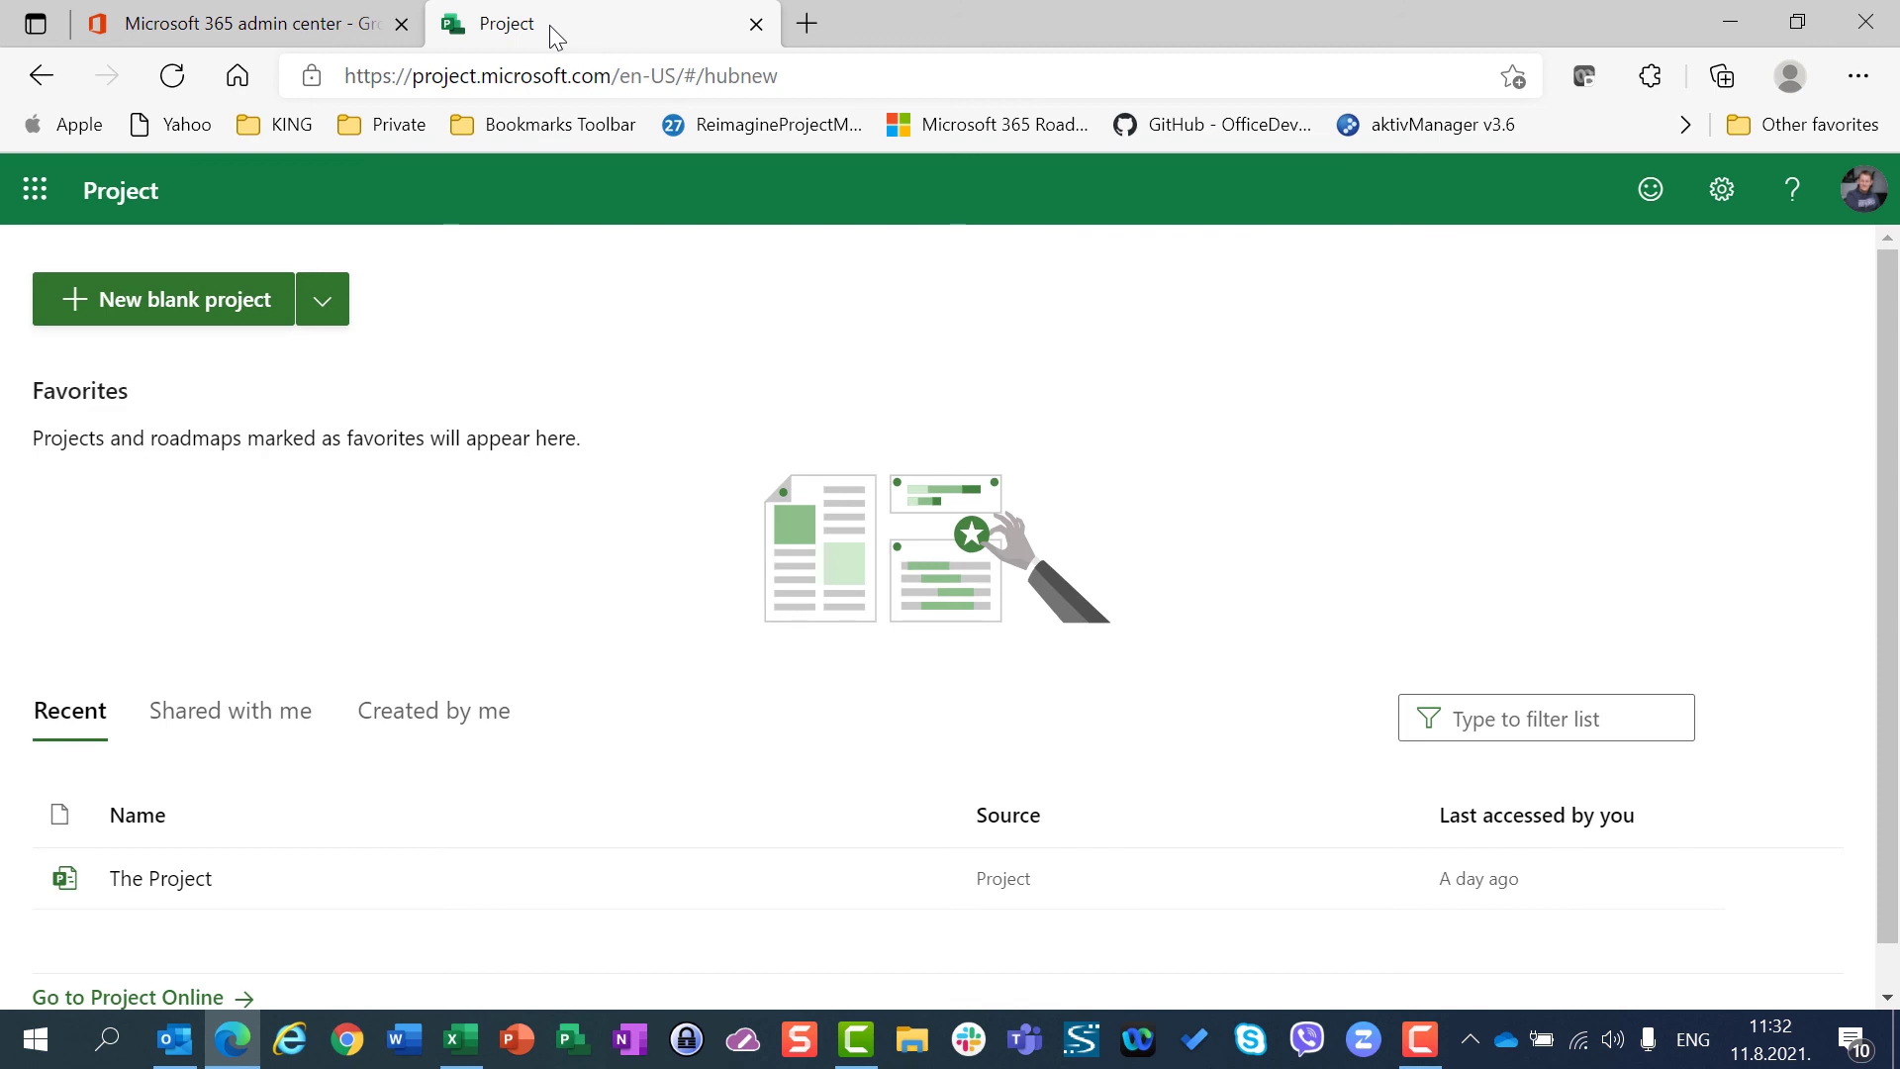